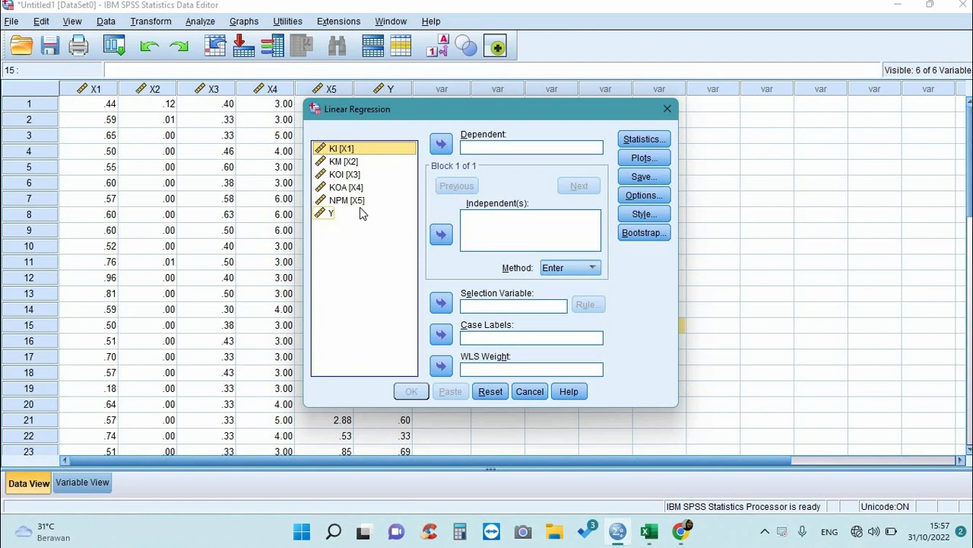
- Set Y as the dependent variable and add KI [X1] as the first independent variable of the linear regression
{"action": "left_click", "coordinate": [327, 215]}
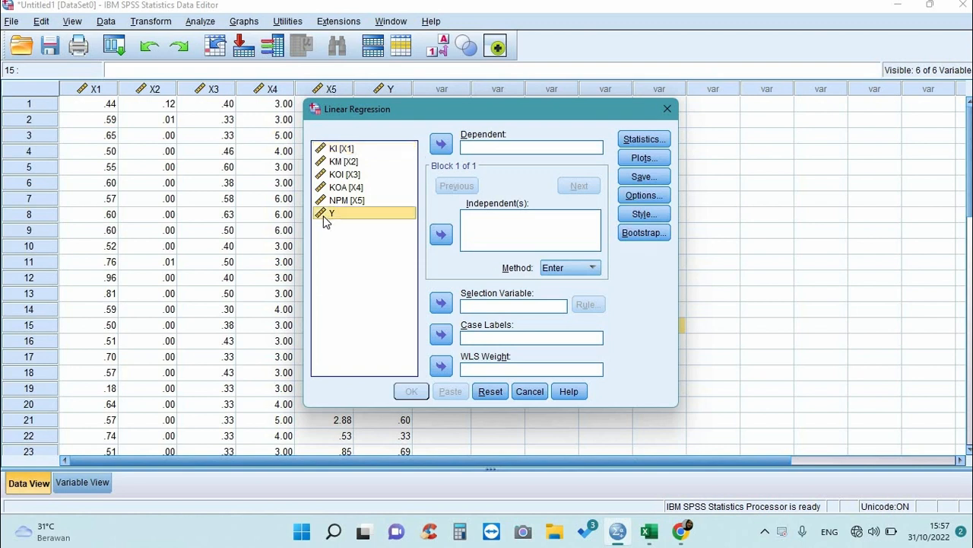
{"action": "left_click", "coordinate": [443, 144]}
{"action": "left_click", "coordinate": [373, 150]}
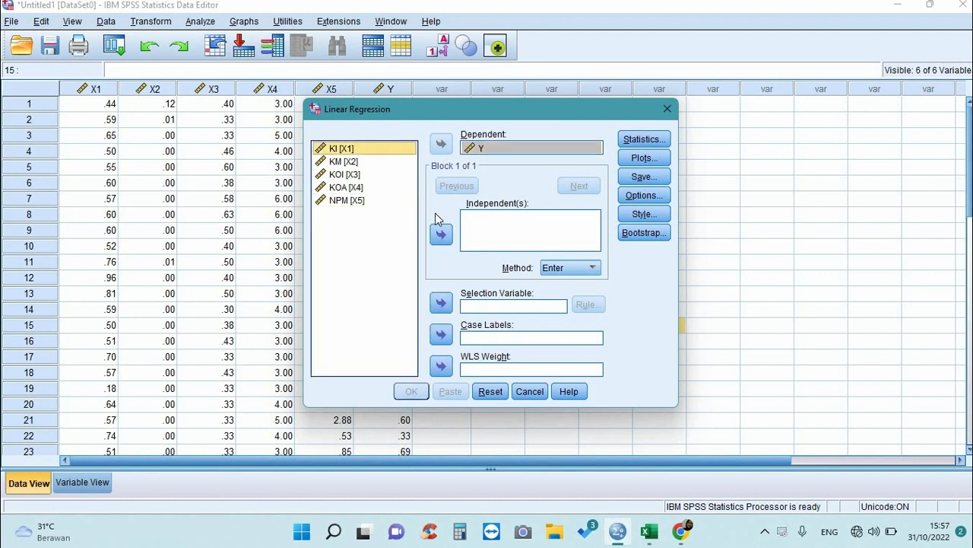
{"action": "left_click", "coordinate": [439, 239]}
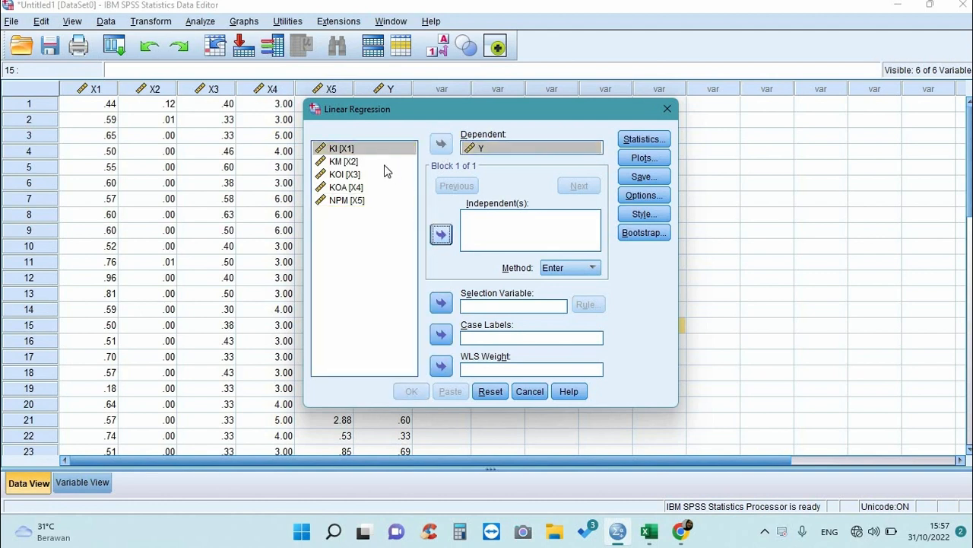
{"action": "left_click", "coordinate": [436, 236]}
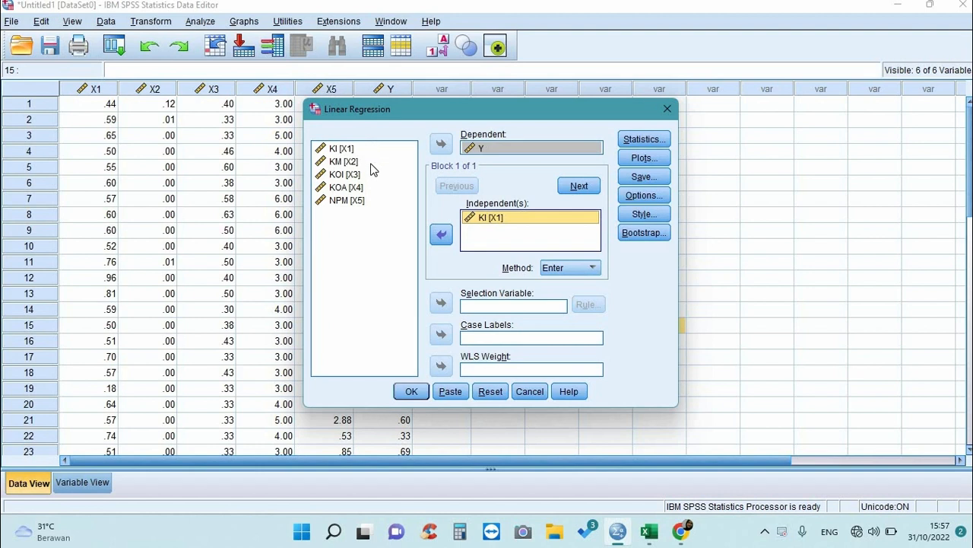
- Add KM [X2], KOI [X3], KOA [X4] and NPM [X5] to the regression's independent variables
{"action": "left_click", "coordinate": [372, 162]}
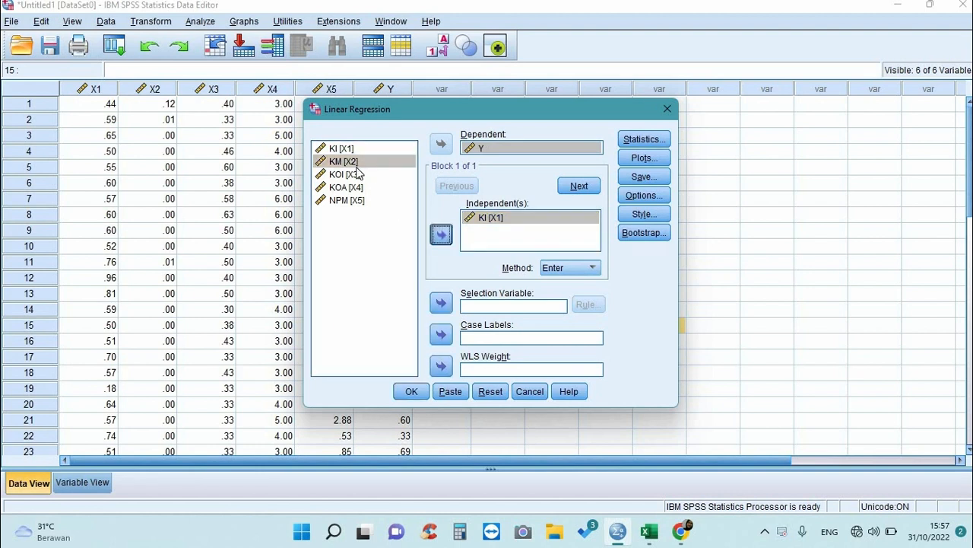
{"action": "left_click", "coordinate": [448, 233]}
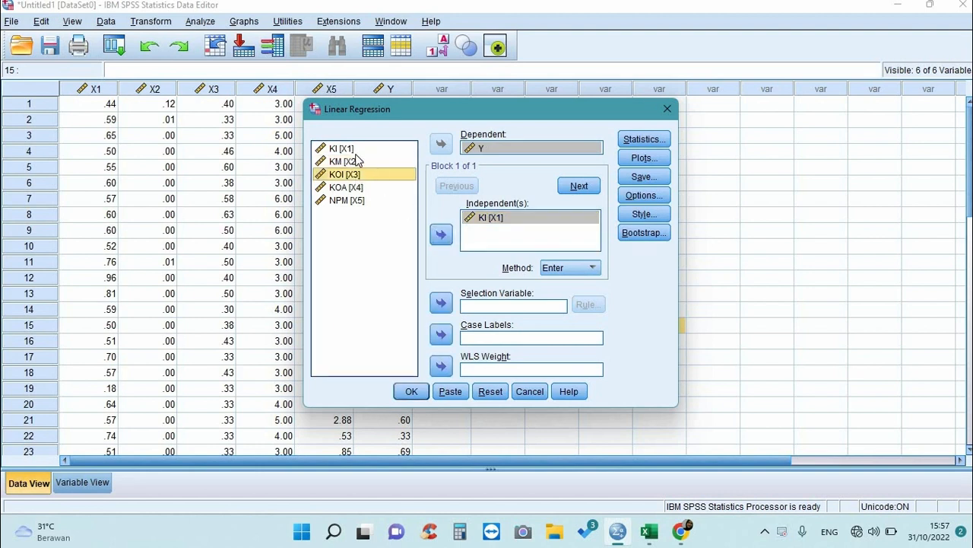
{"action": "left_click", "coordinate": [354, 153]}
{"action": "left_click", "coordinate": [358, 162]}
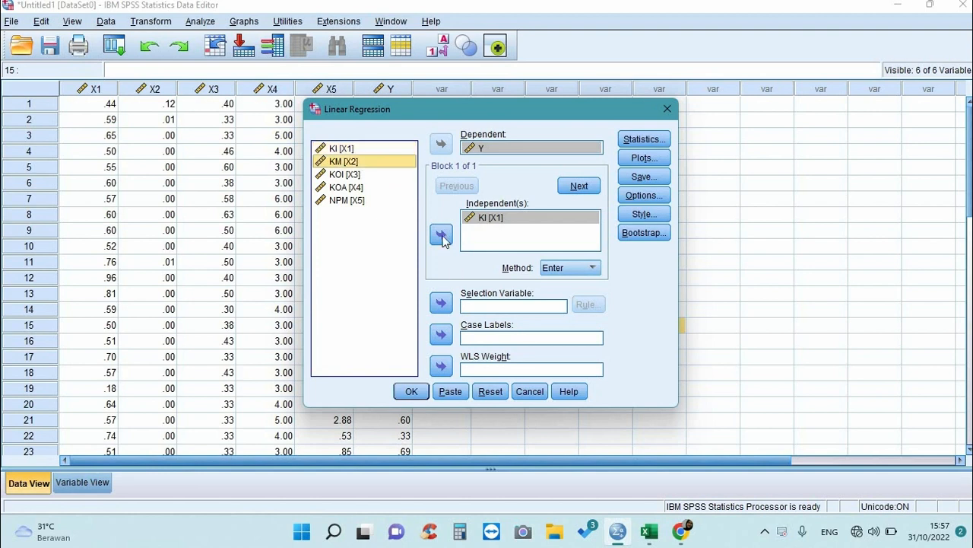
{"action": "left_click", "coordinate": [439, 233]}
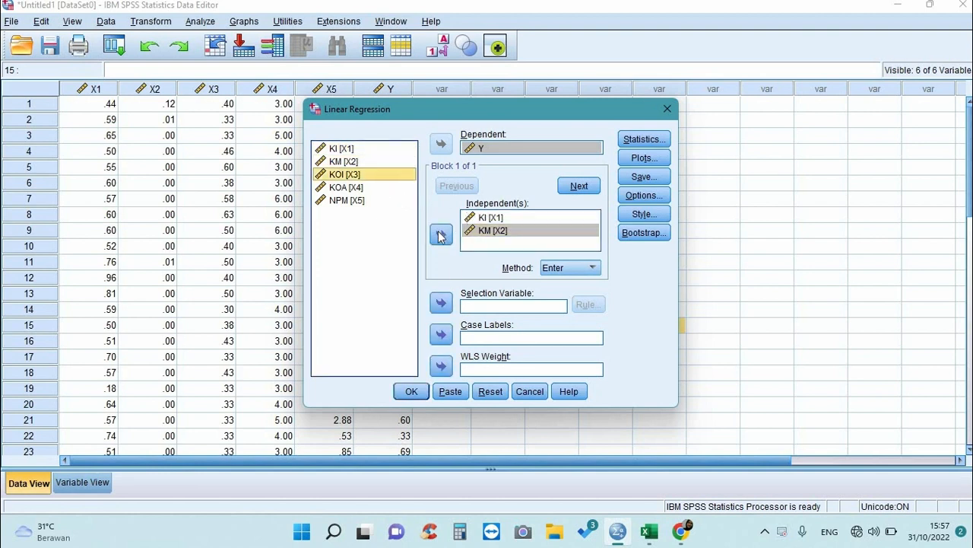
{"action": "left_click", "coordinate": [441, 234]}
{"action": "left_click", "coordinate": [369, 190]}
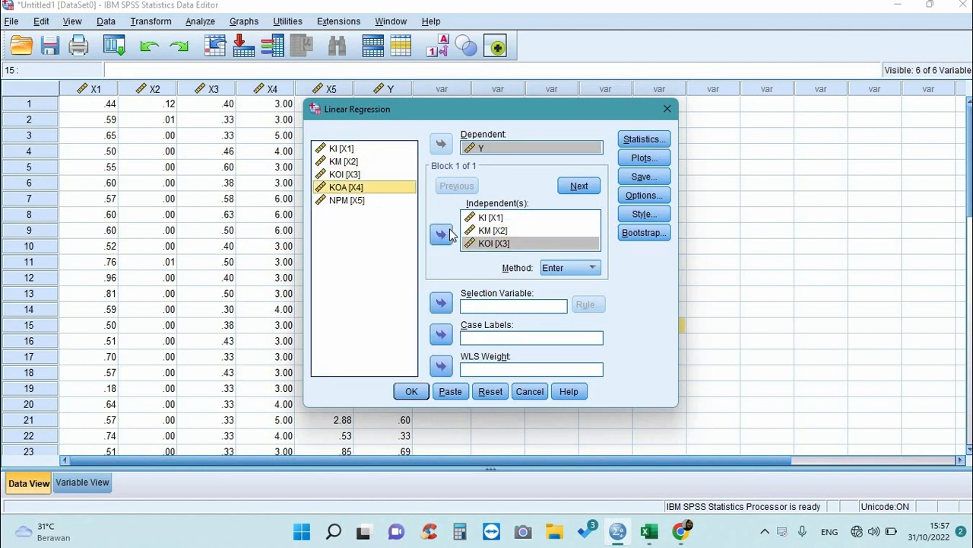
{"action": "left_click", "coordinate": [447, 230]}
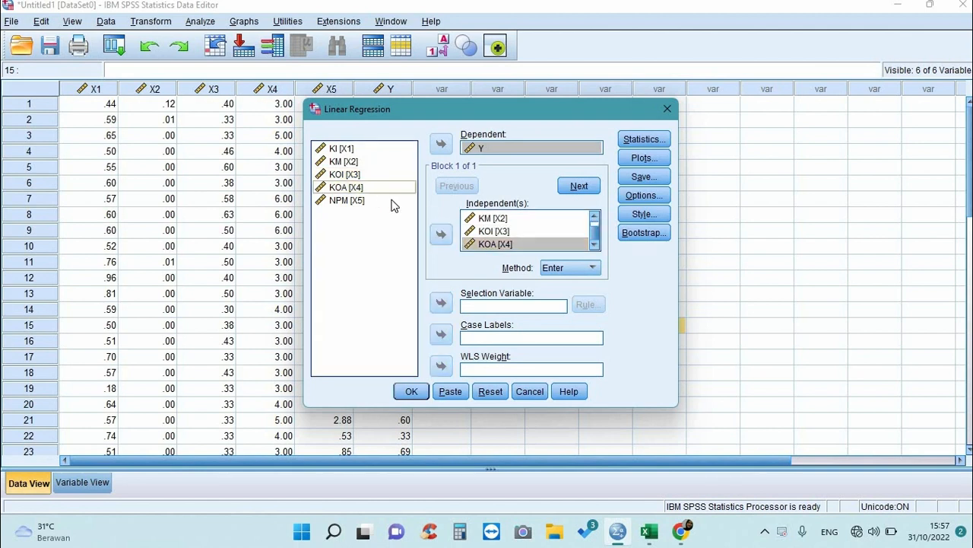
{"action": "left_click", "coordinate": [393, 201]}
{"action": "left_click", "coordinate": [441, 235]}
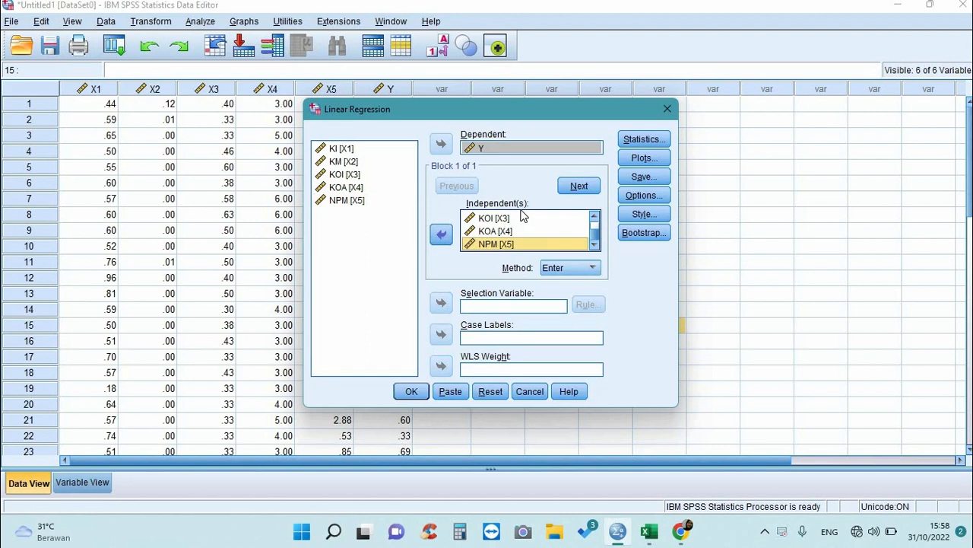
- Run the linear regression with unstandardized residuals saved to the dataset, and return to the data
{"action": "left_click", "coordinate": [642, 176]}
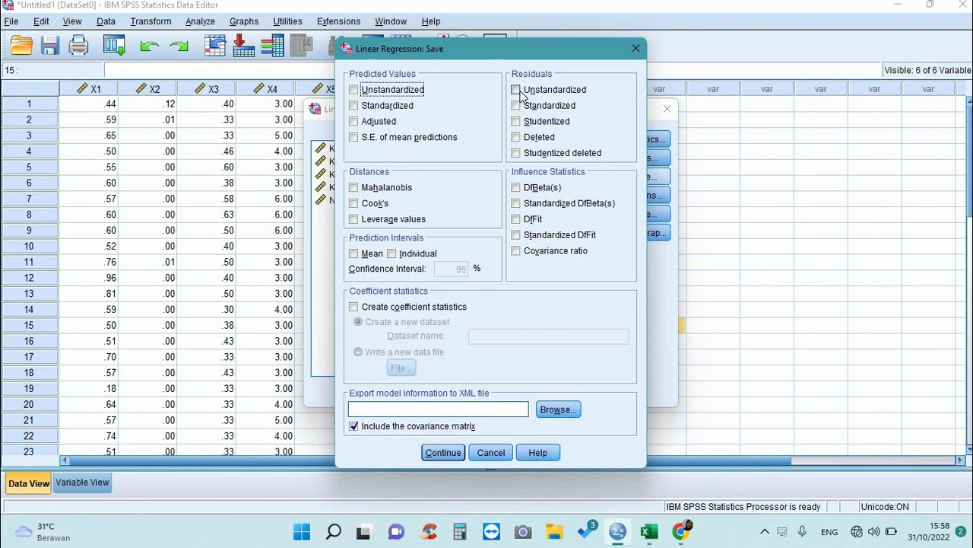
{"action": "left_click", "coordinate": [518, 90]}
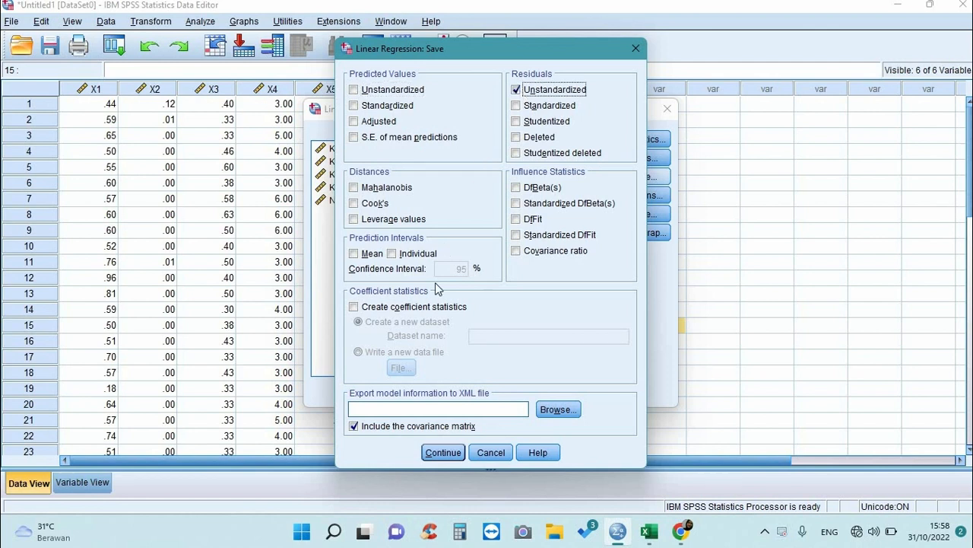
{"action": "left_click", "coordinate": [442, 454]}
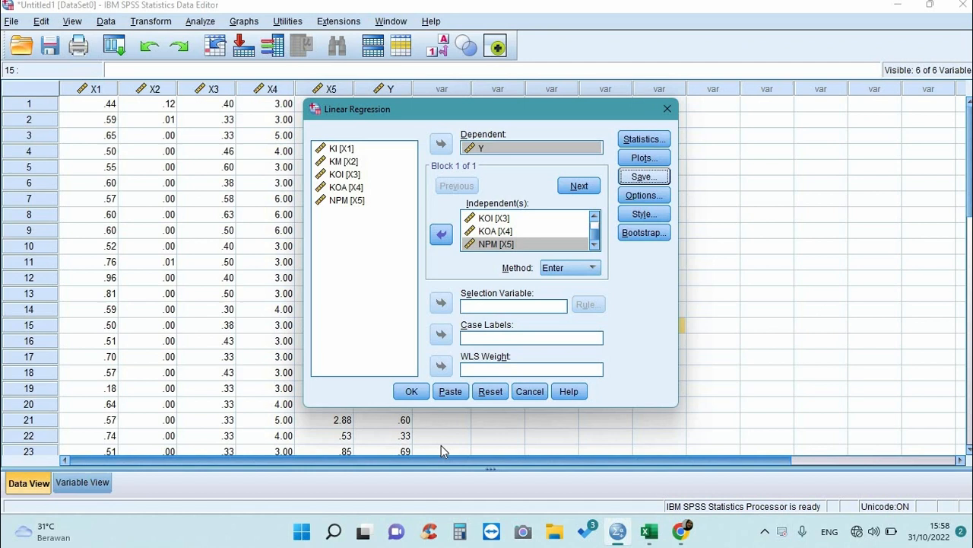
{"action": "left_click", "coordinate": [410, 393]}
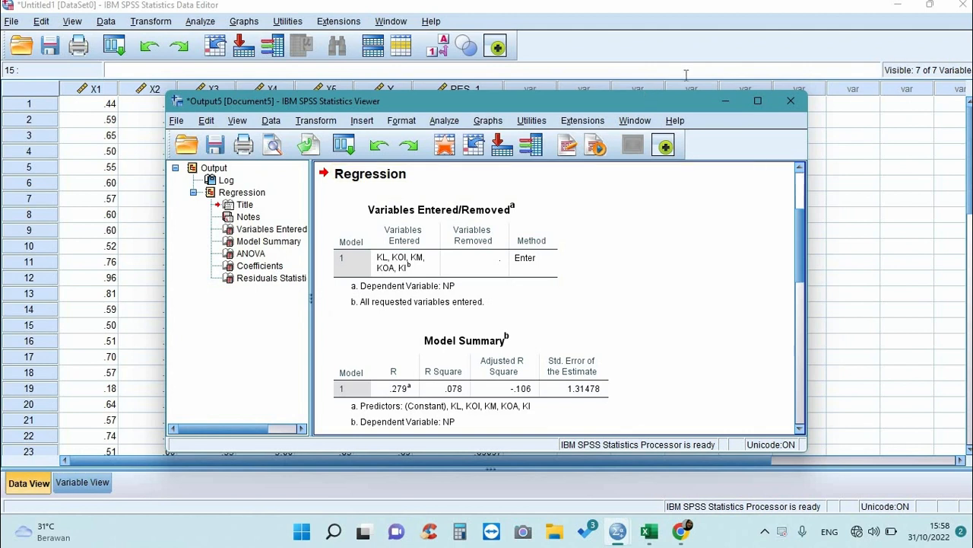
{"action": "left_click", "coordinate": [724, 104]}
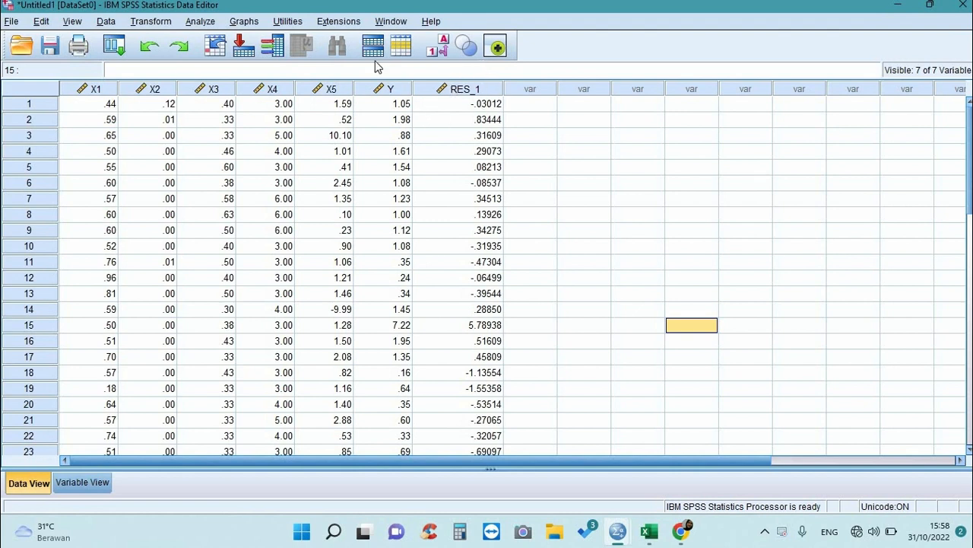
- Run a one-sample Kolmogorov-Smirnov test of the unstandardized residual against the normal distribution
{"action": "left_click", "coordinate": [199, 23]}
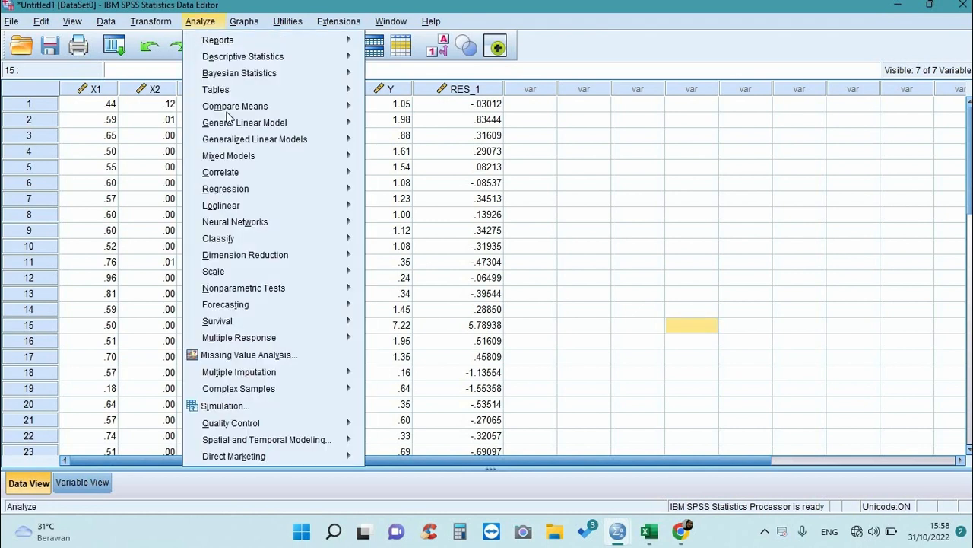
{"action": "mouse_move", "coordinate": [268, 292]}
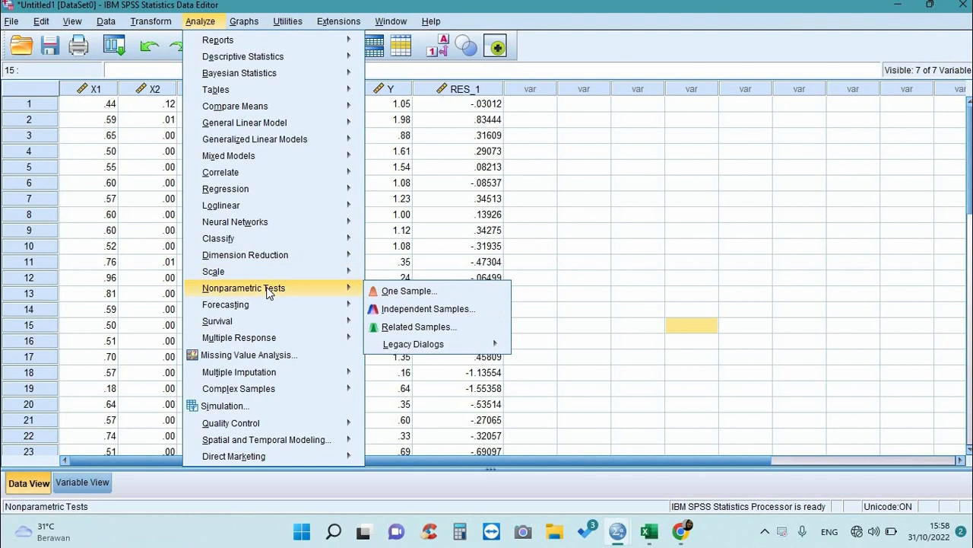
{"action": "mouse_move", "coordinate": [419, 349]}
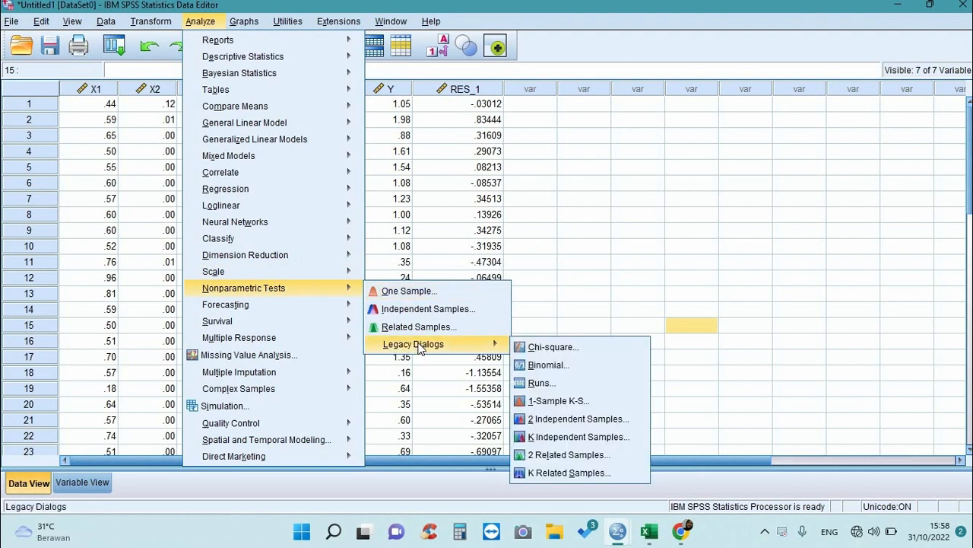
{"action": "left_click", "coordinate": [551, 401]}
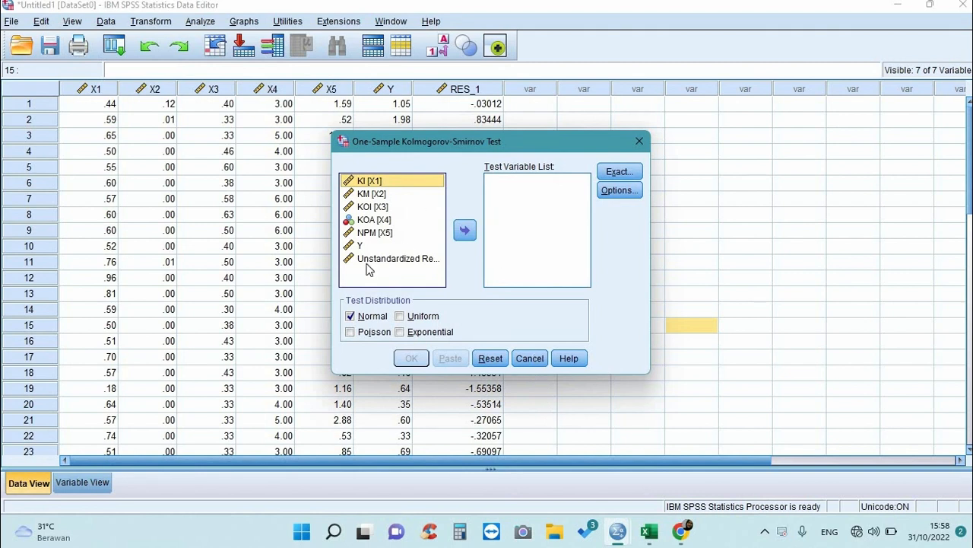
{"action": "left_click", "coordinate": [407, 259]}
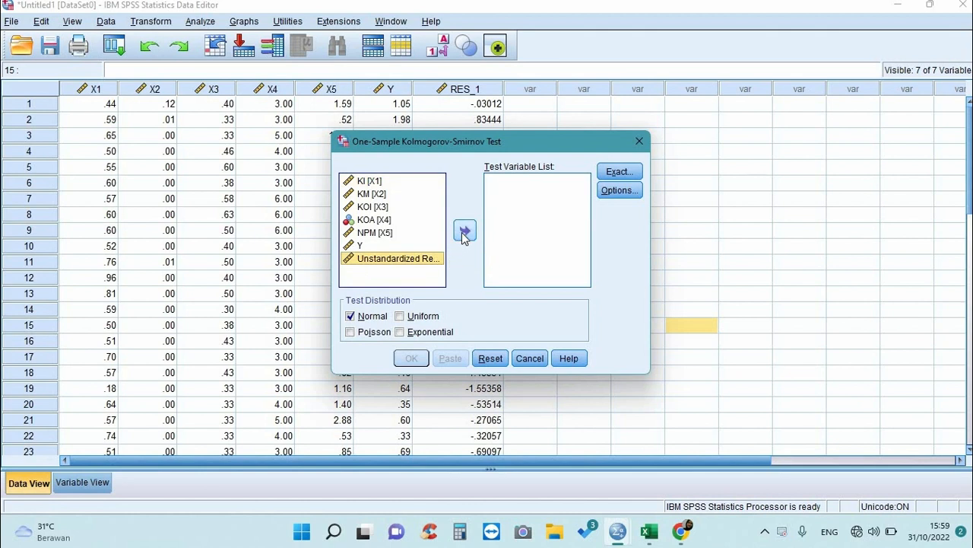
{"action": "left_click", "coordinate": [463, 232]}
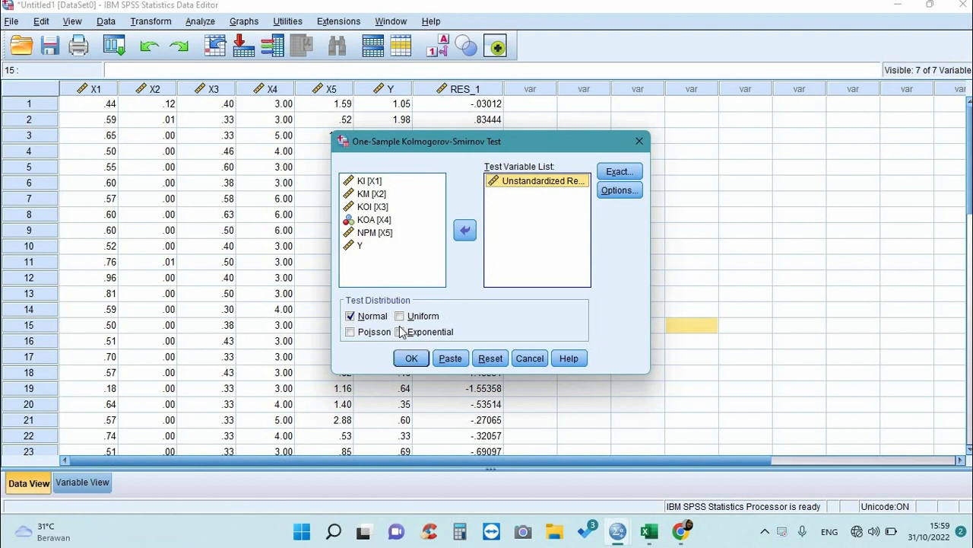
{"action": "left_click", "coordinate": [410, 359]}
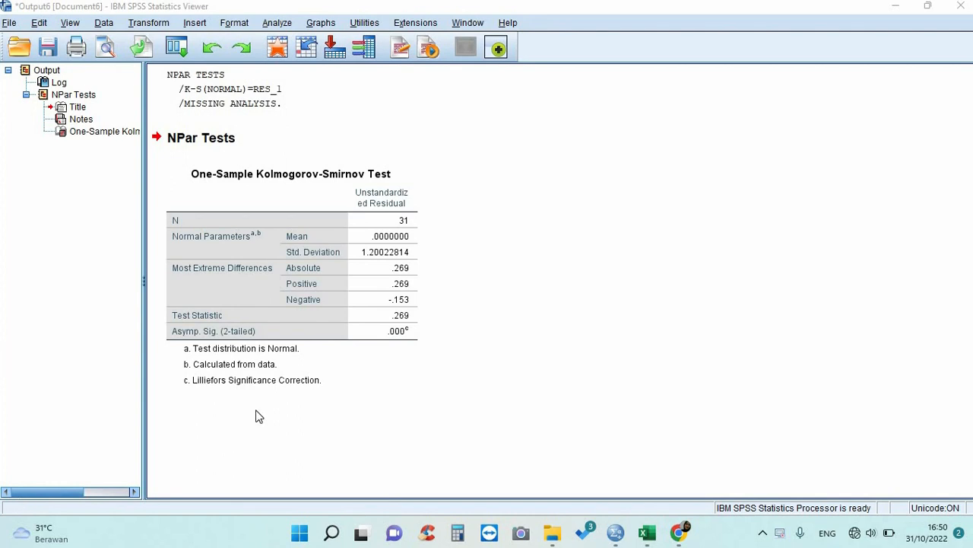
- Compute a new variable LNX1 with the numeric expression LN(X1), and bring the dataset back into view
{"action": "left_click", "coordinate": [319, 275]}
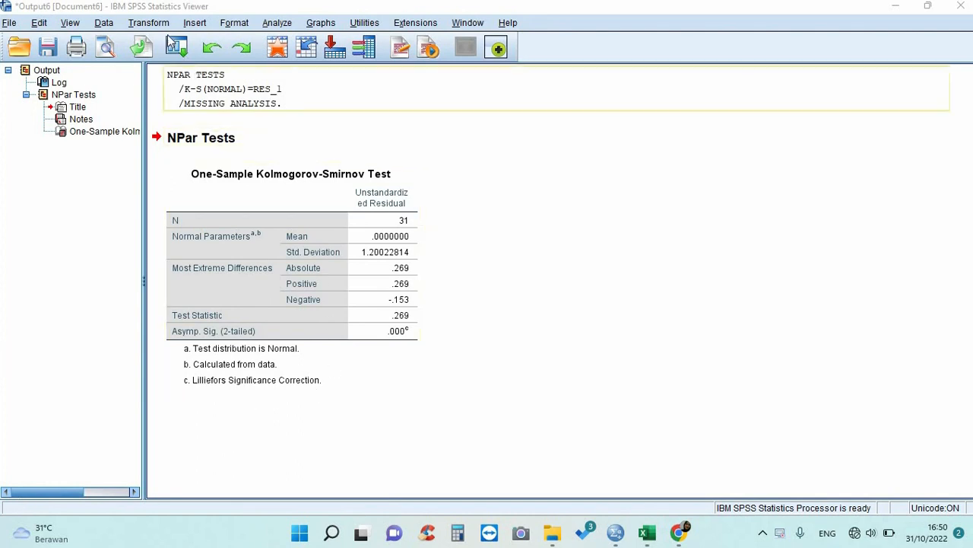
{"action": "left_click", "coordinate": [152, 24]}
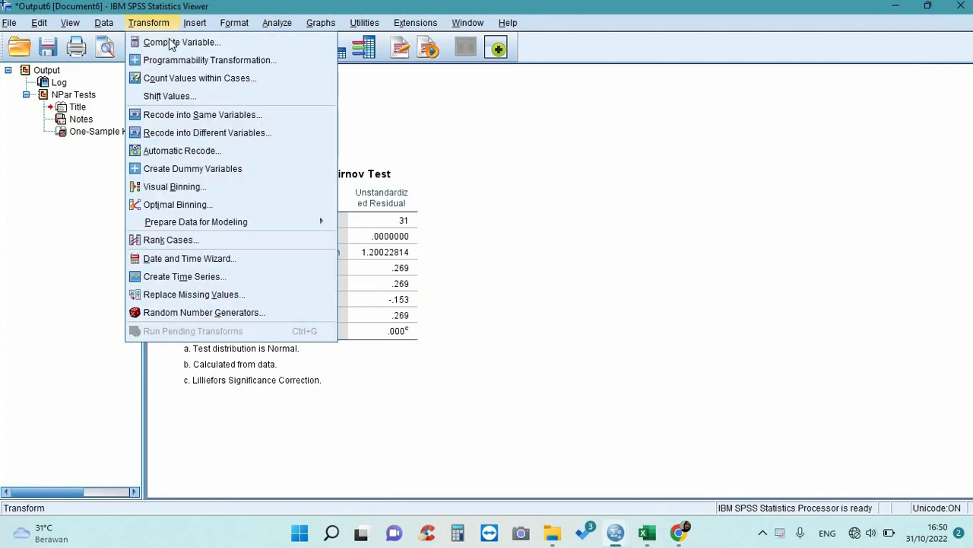
{"action": "left_click", "coordinate": [172, 44]}
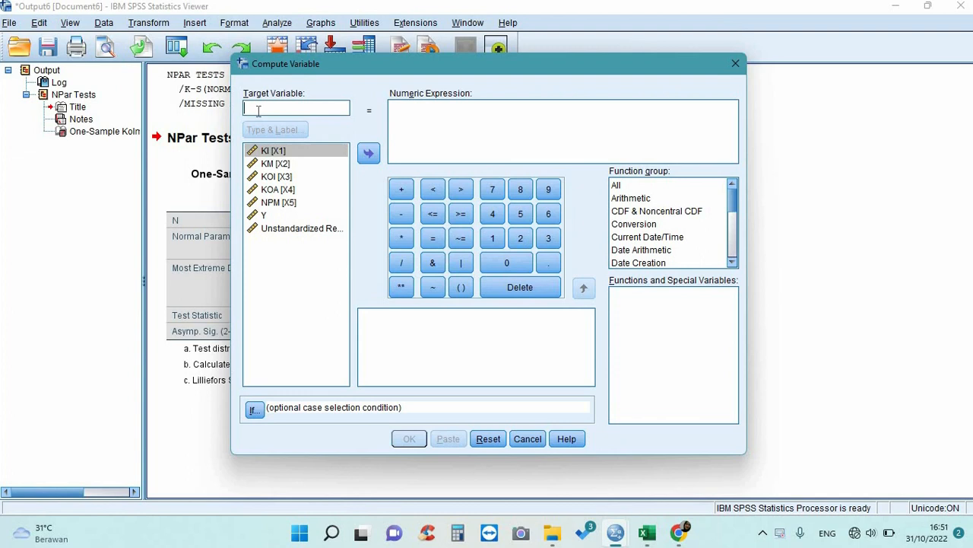
{"action": "type", "text": "LNX1"}
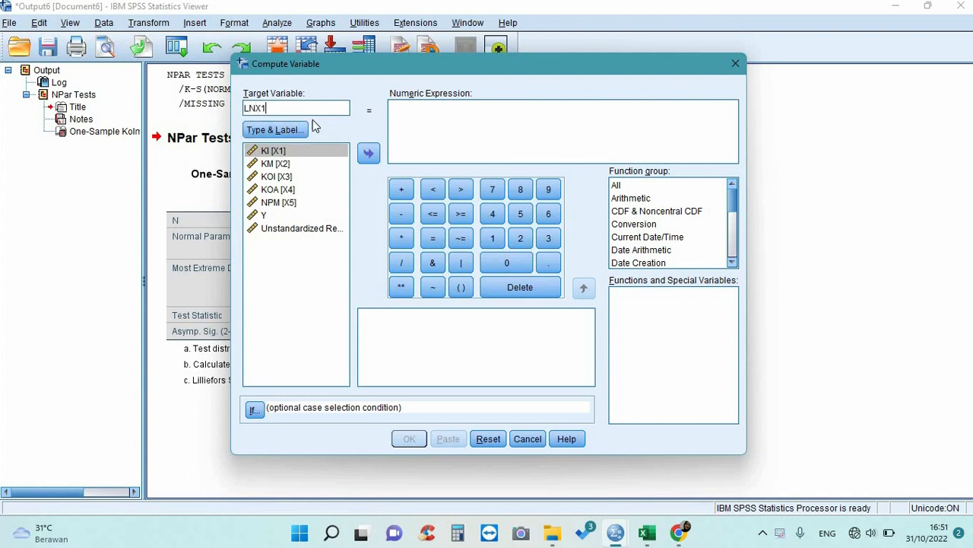
{"action": "left_click", "coordinate": [633, 188]}
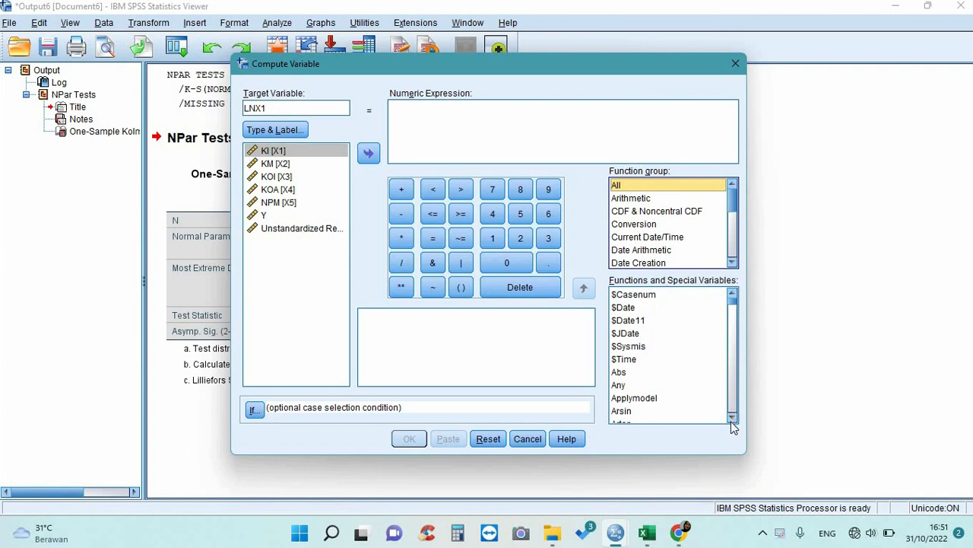
{"action": "left_click_drag", "start_coordinate": [731, 422], "coordinate": [732, 423]}
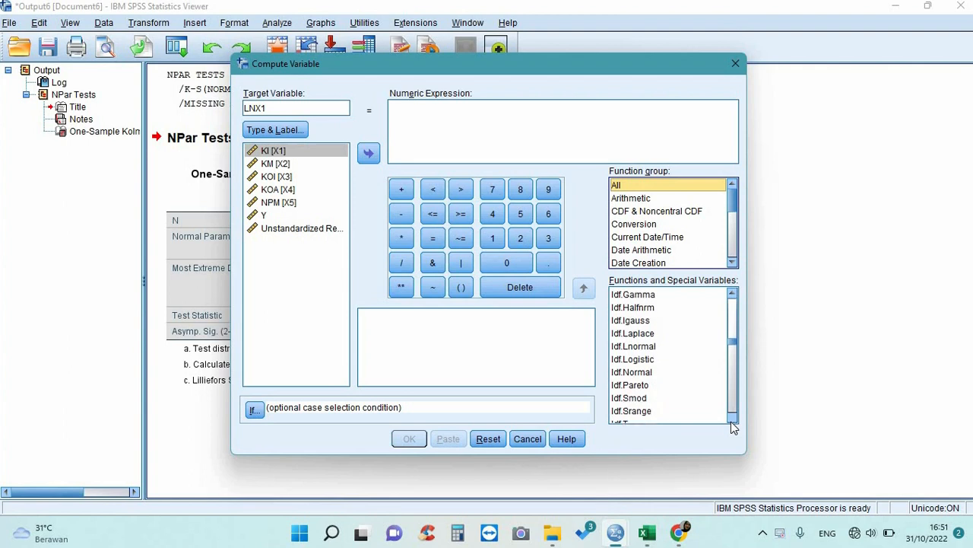
{"action": "left_click_drag", "start_coordinate": [731, 423], "coordinate": [732, 422]}
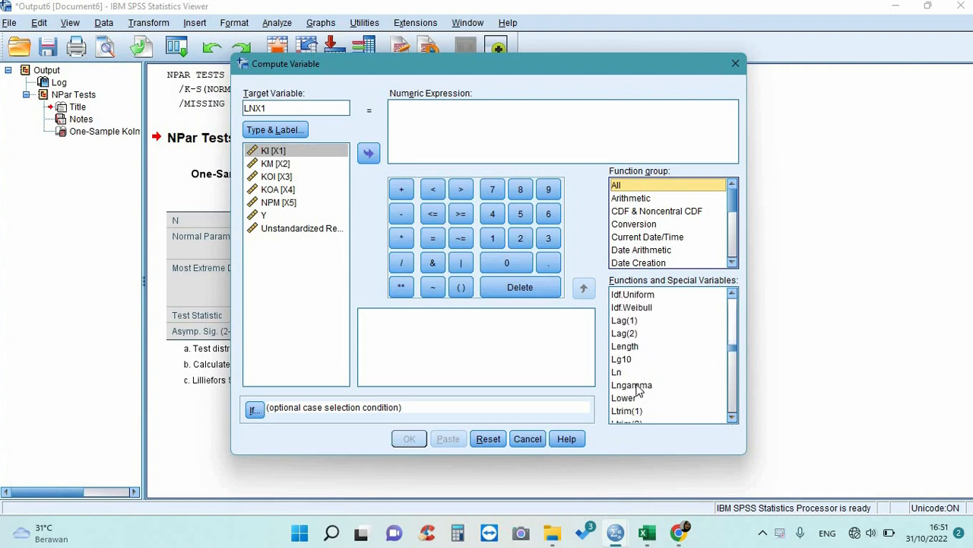
{"action": "double_click", "coordinate": [625, 372]}
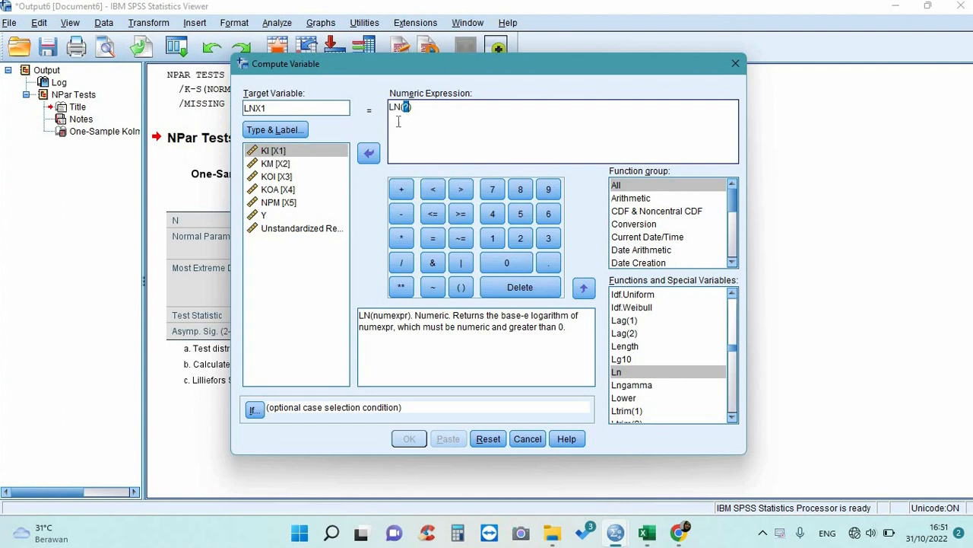
{"action": "double_click", "coordinate": [274, 154]}
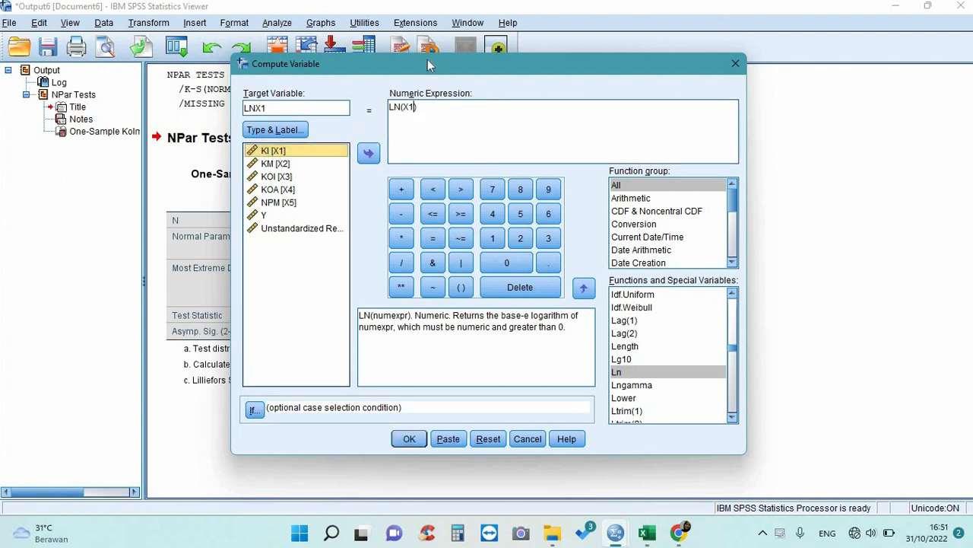
{"action": "left_click", "coordinate": [400, 441]}
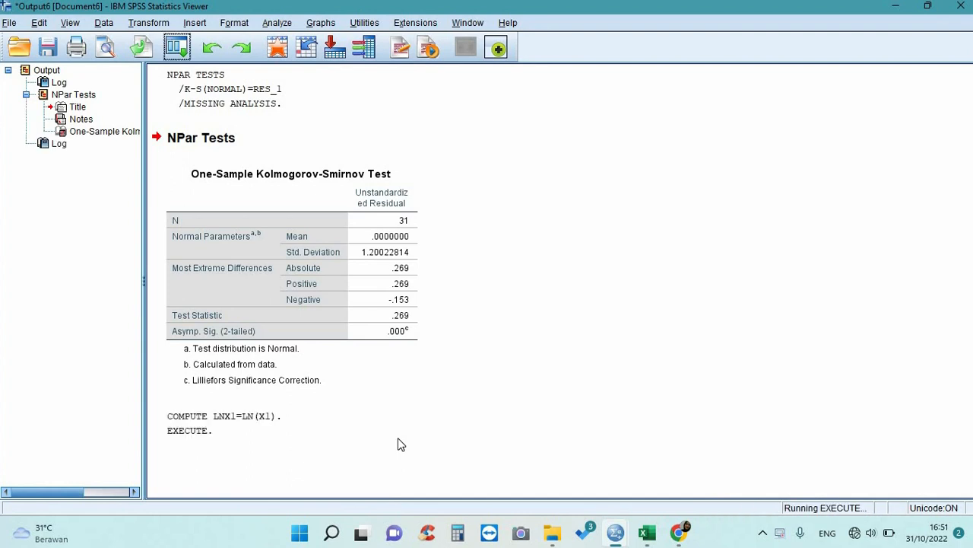
{"action": "left_click", "coordinate": [616, 534]}
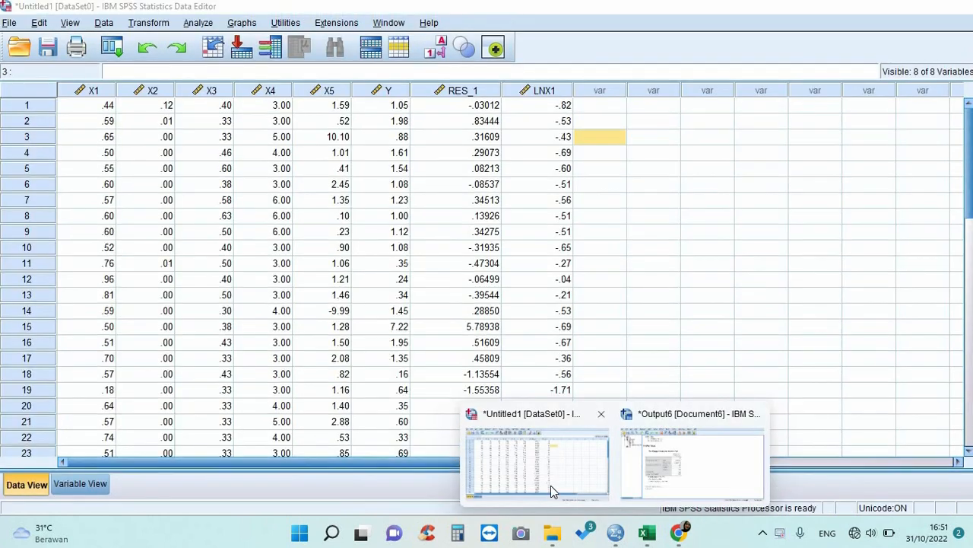
{"action": "left_click", "coordinate": [550, 486]}
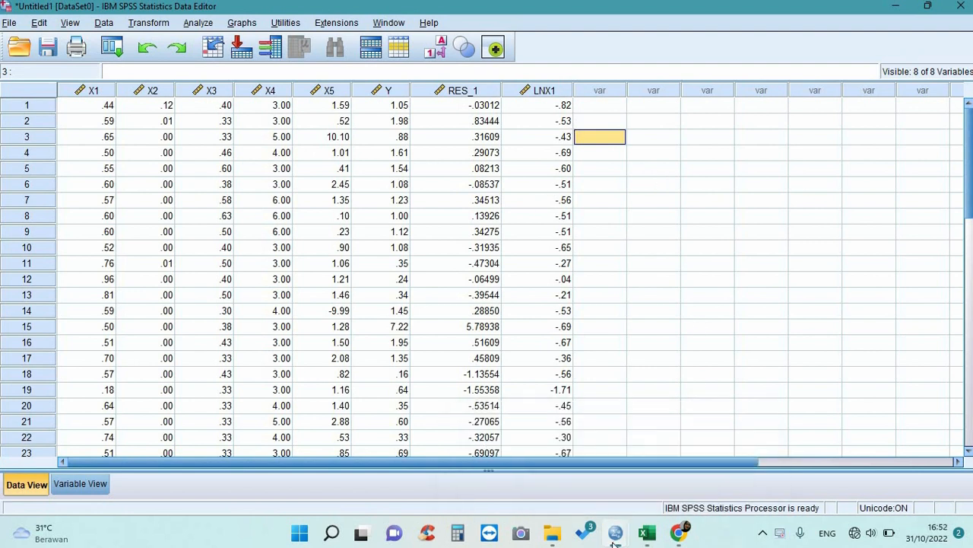
- From the output window, open Compute Variable, clear the previous settings and name the target variable LNX2
{"action": "mouse_move", "coordinate": [614, 536]}
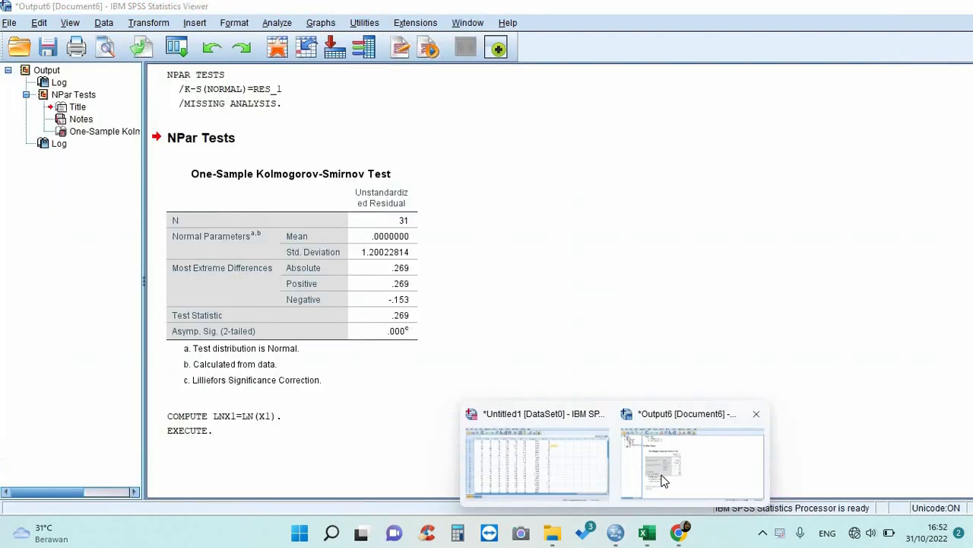
{"action": "left_click", "coordinate": [661, 480]}
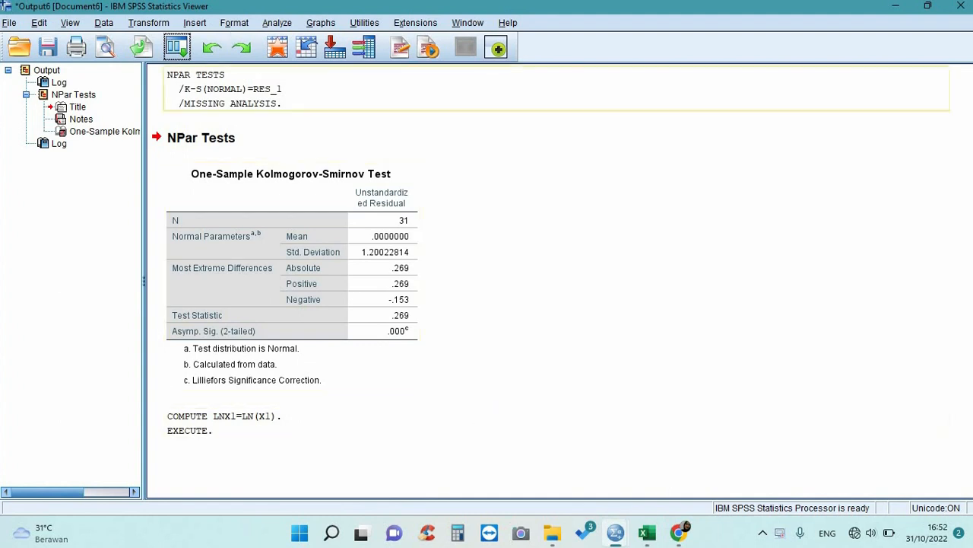
{"action": "left_click", "coordinate": [162, 26]}
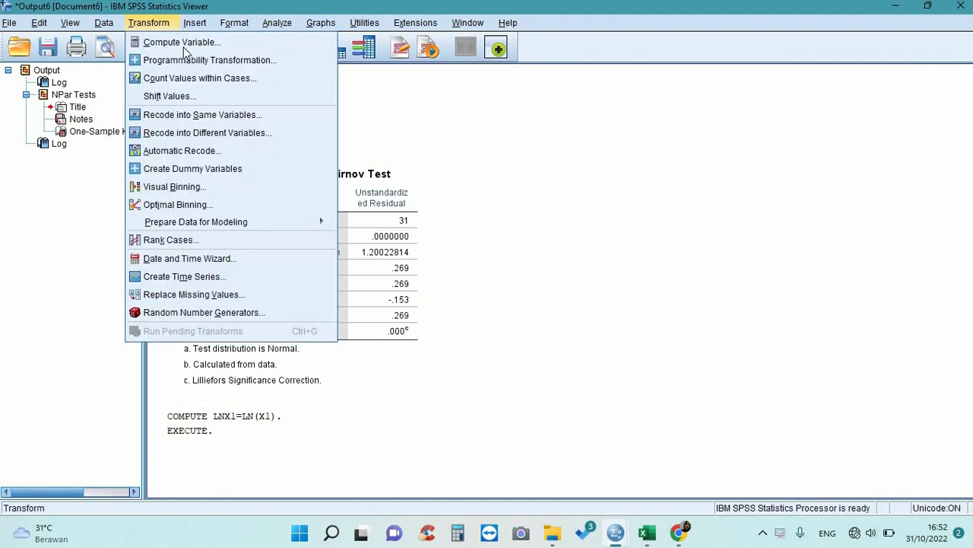
{"action": "left_click", "coordinate": [184, 45]}
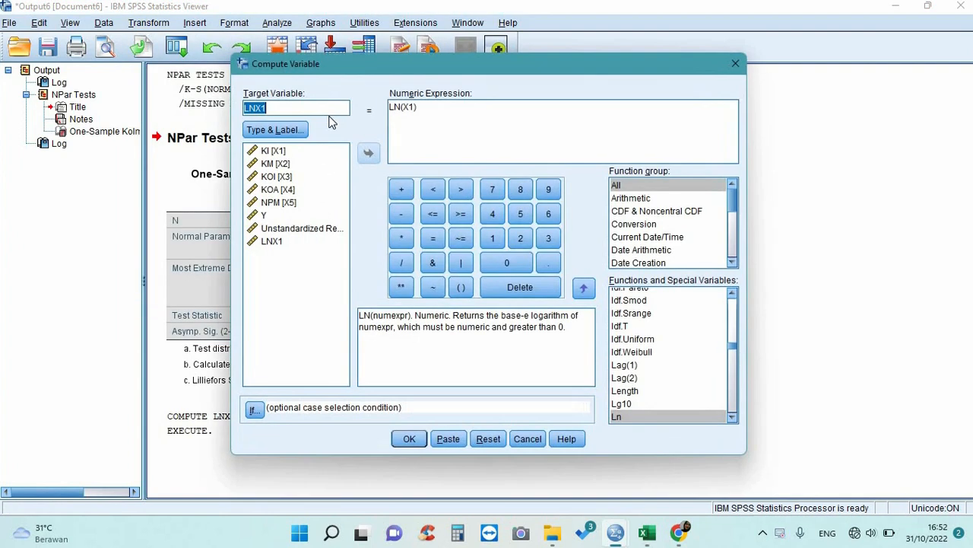
{"action": "left_click", "coordinate": [298, 109]}
{"action": "left_click", "coordinate": [491, 439]}
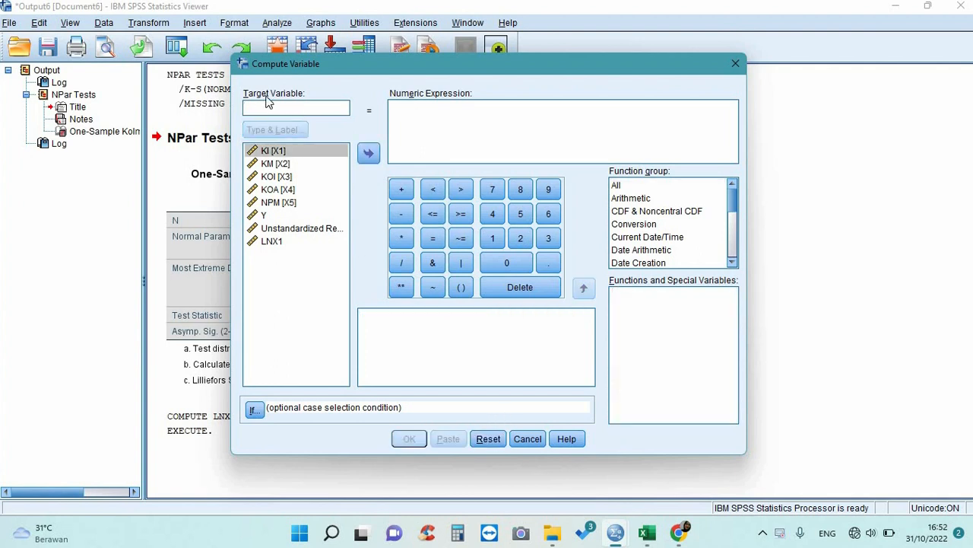
{"action": "type", "text": "LNX2"}
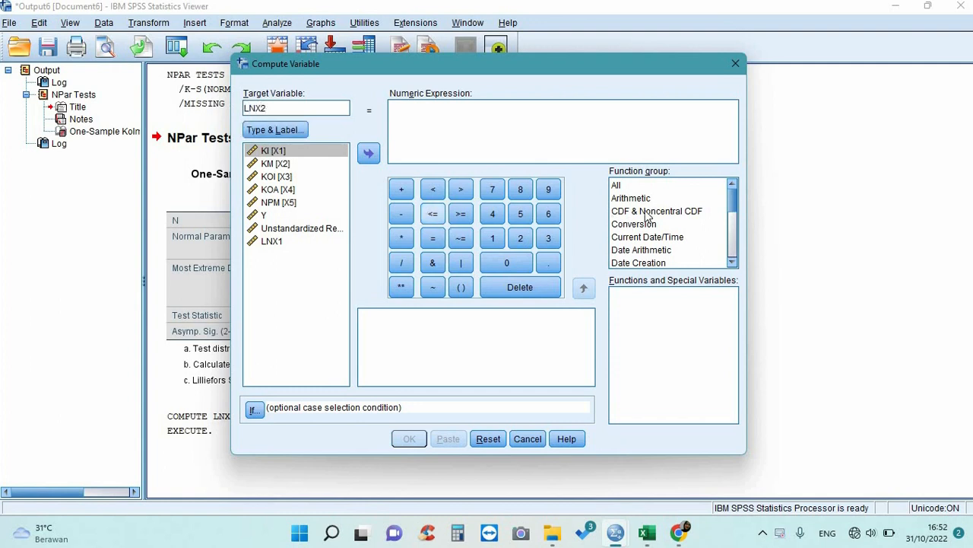
- Insert the Ln function from the All function group into LNX2's numeric expression
{"action": "left_click", "coordinate": [640, 188]}
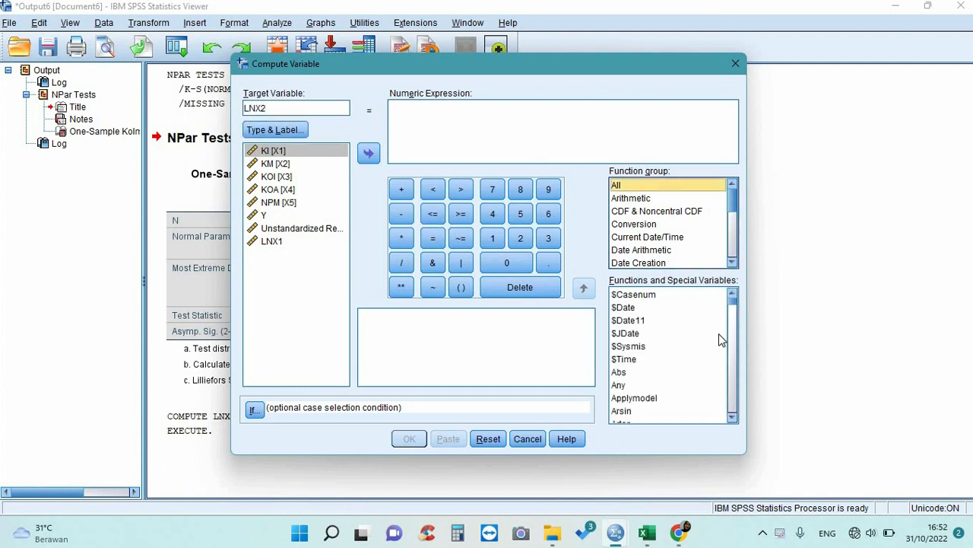
{"action": "left_click", "coordinate": [736, 342]}
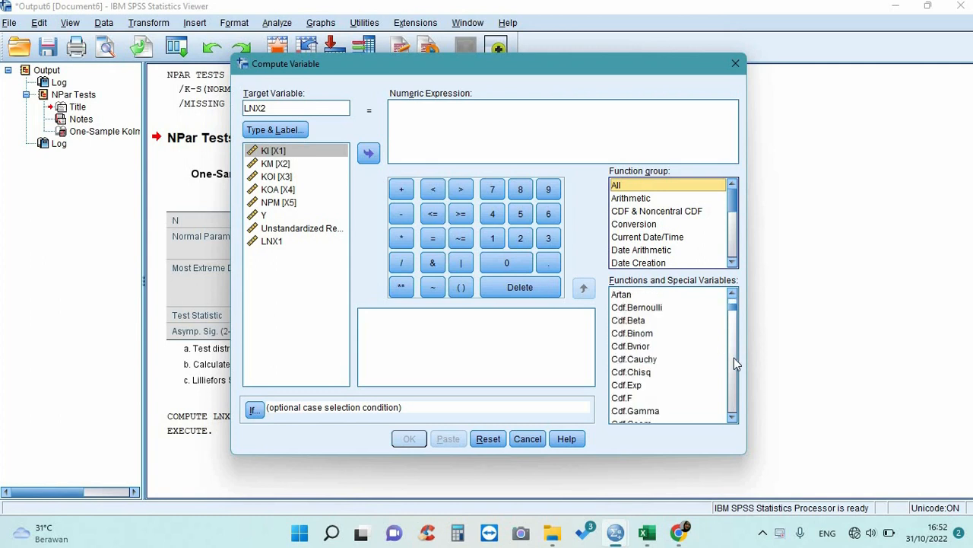
{"action": "left_click", "coordinate": [734, 357]}
{"action": "left_click", "coordinate": [733, 368]}
{"action": "left_click", "coordinate": [733, 369]}
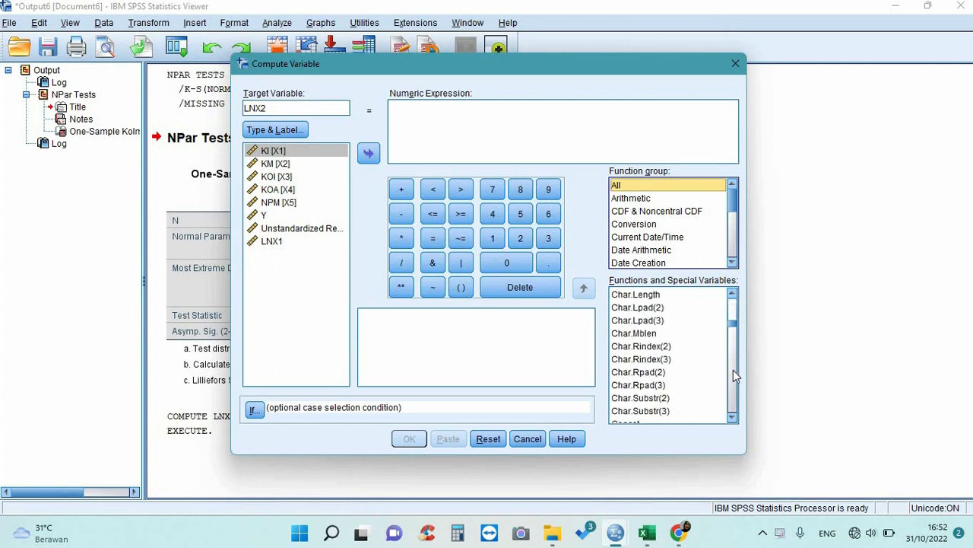
{"action": "left_click", "coordinate": [733, 370]}
{"action": "left_click", "coordinate": [733, 380]}
{"action": "left_click", "coordinate": [733, 380]}
{"action": "left_click", "coordinate": [733, 380]}
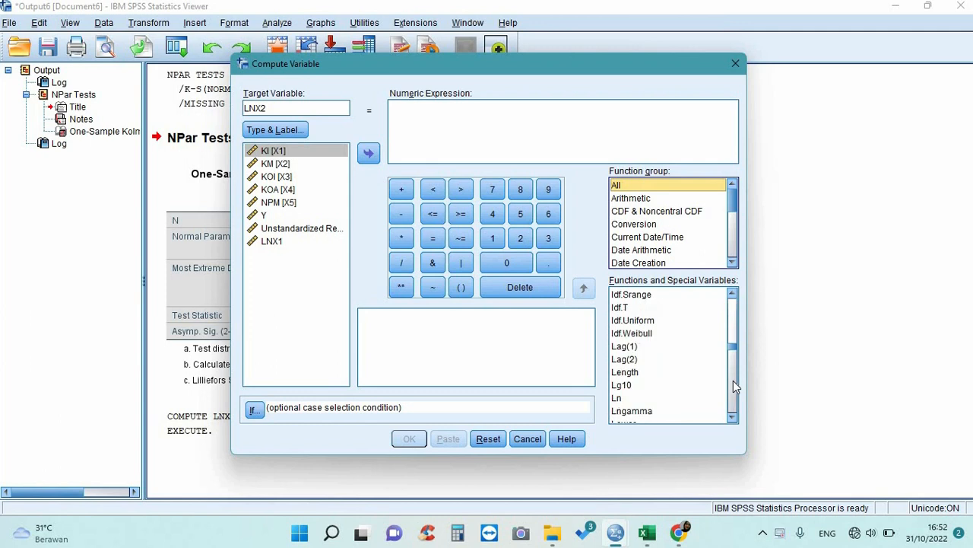
{"action": "left_click", "coordinate": [733, 380]}
{"action": "left_click", "coordinate": [733, 380]}
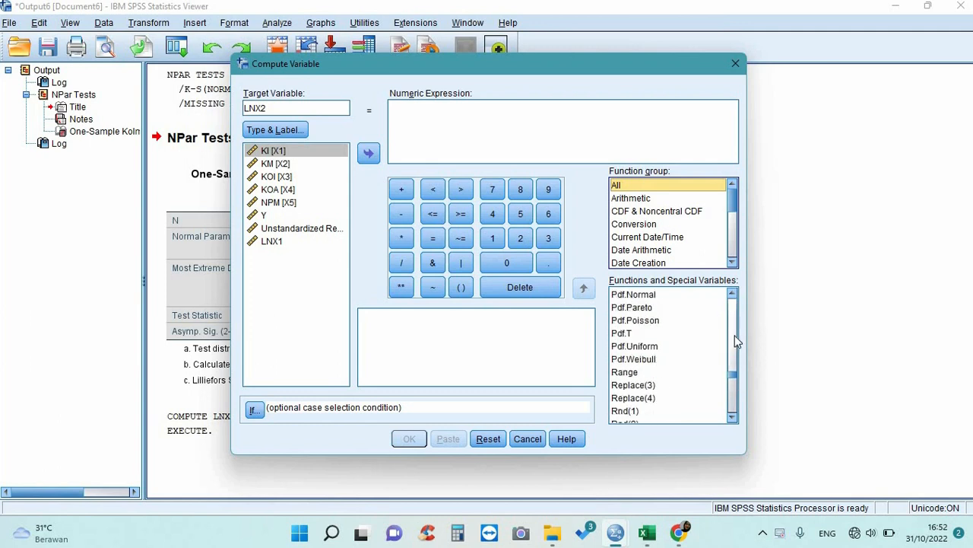
{"action": "left_click", "coordinate": [734, 336]}
{"action": "left_click", "coordinate": [734, 336]}
{"action": "left_click", "coordinate": [735, 336]}
{"action": "left_click", "coordinate": [734, 336]}
{"action": "left_click", "coordinate": [735, 335]}
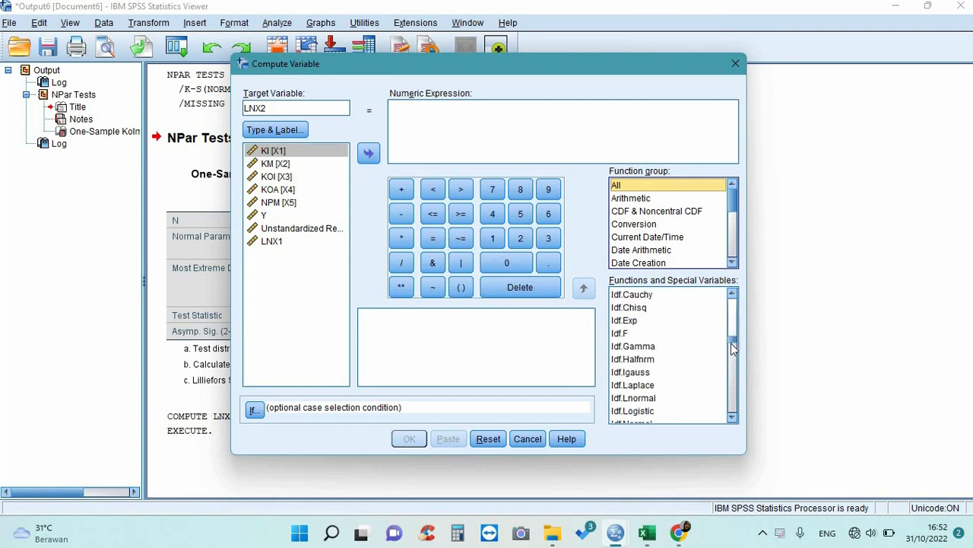
{"action": "left_click", "coordinate": [733, 371]}
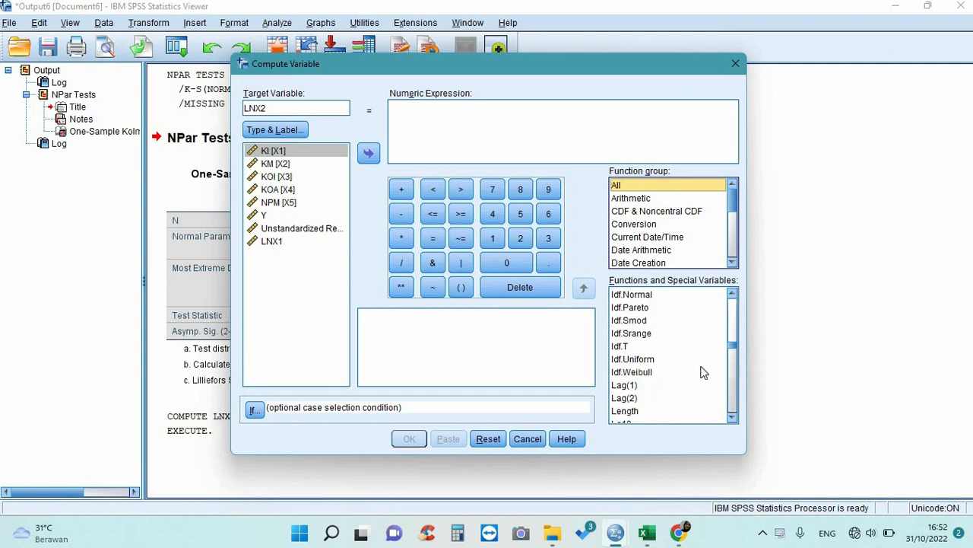
{"action": "scroll", "coordinate": [702, 369], "scroll_direction": "down", "scroll_amount": 3}
{"action": "double_click", "coordinate": [620, 308]}
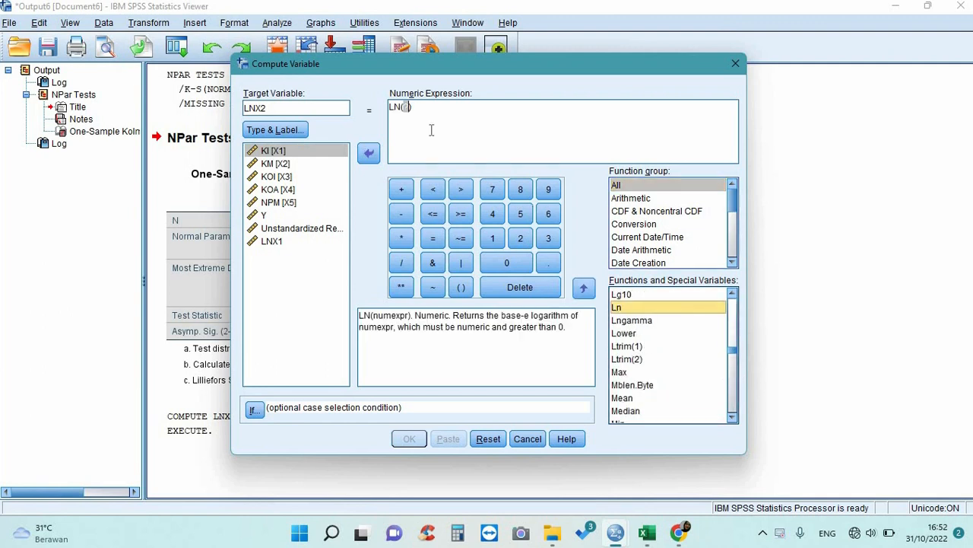
- Complete the expression as LN(X2) using KM [X2], run the computation, and bring the dataset into view
{"action": "left_click", "coordinate": [307, 166]}
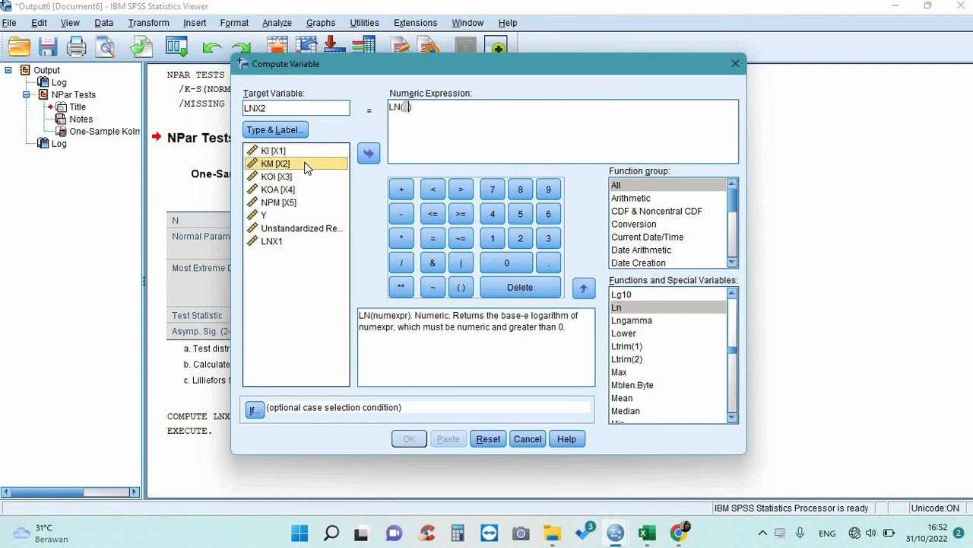
{"action": "double_click", "coordinate": [307, 165]}
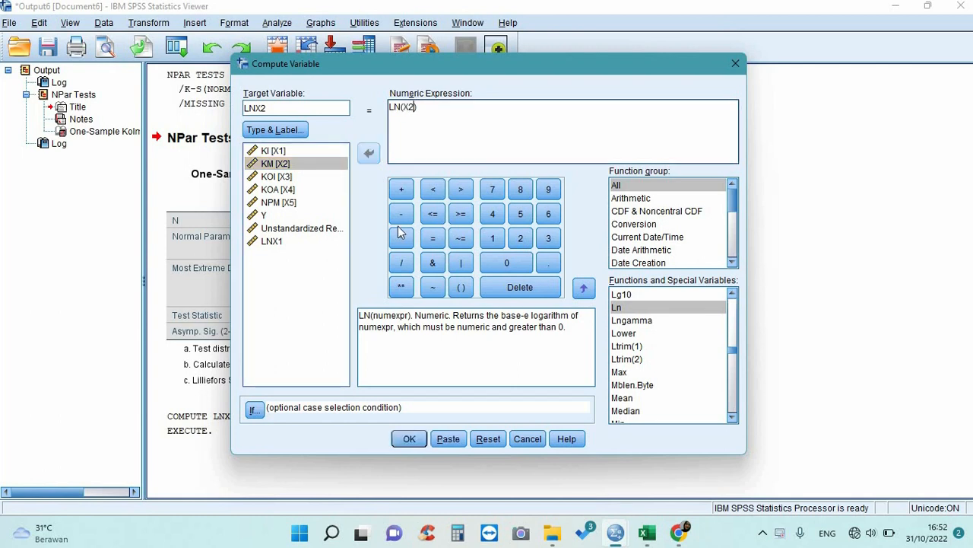
{"action": "left_click", "coordinate": [409, 440]}
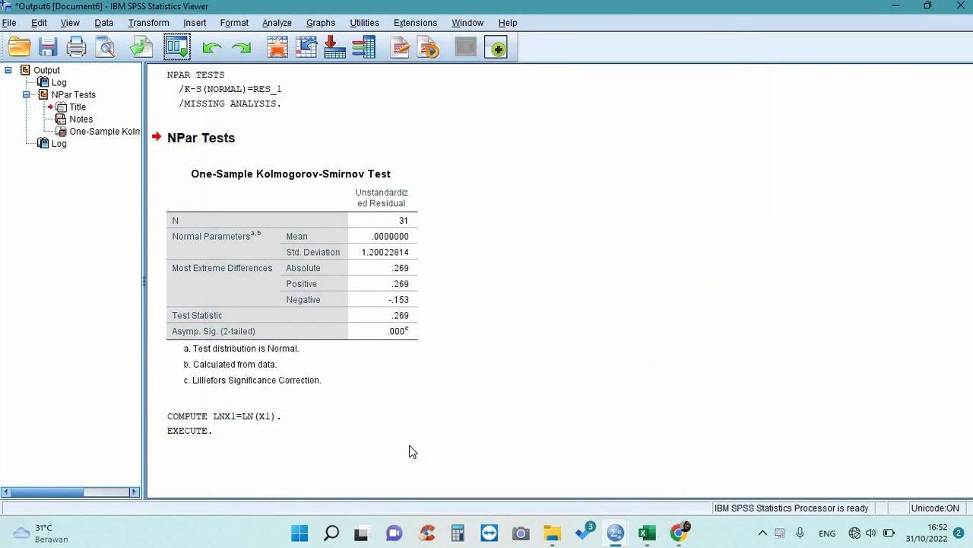
{"action": "left_click", "coordinate": [616, 540]}
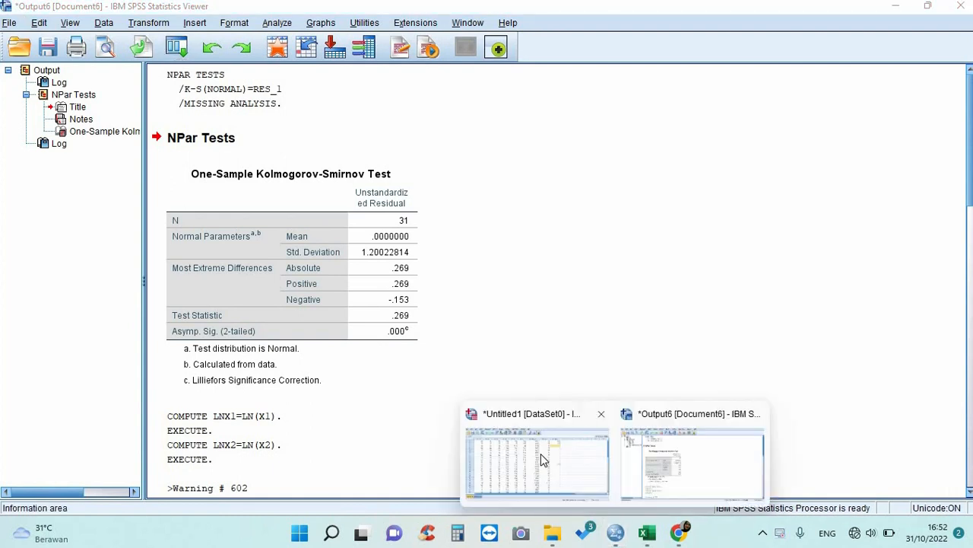
{"action": "left_click", "coordinate": [541, 455]}
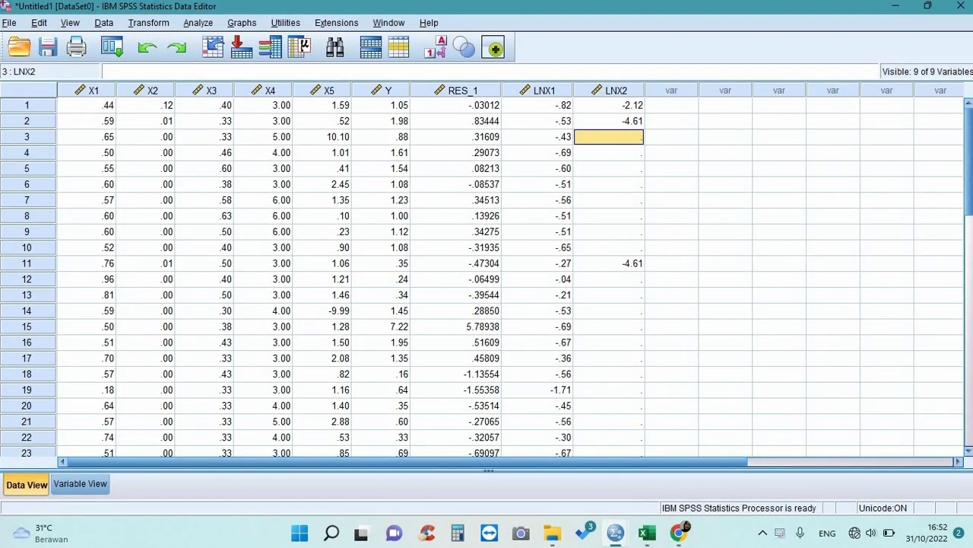
- Return to the output window, reopen Compute Variable with its settings cleared, and name the target variable LNX3
{"action": "mouse_move", "coordinate": [617, 536]}
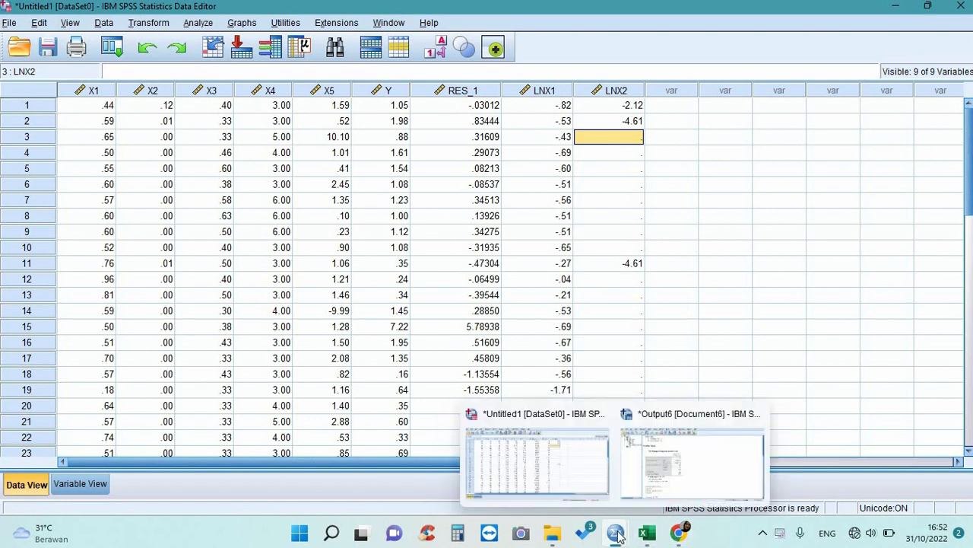
{"action": "left_click", "coordinate": [675, 464]}
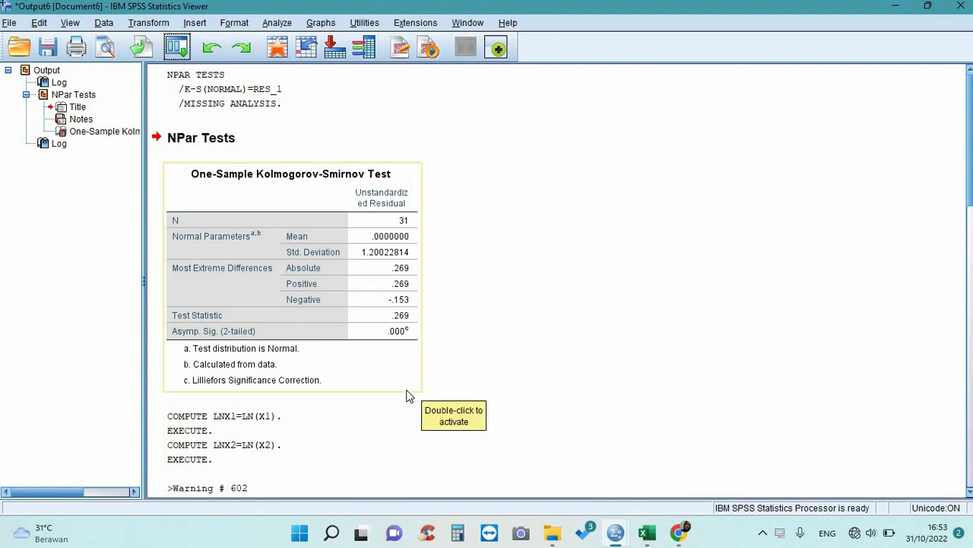
{"action": "left_click", "coordinate": [150, 23]}
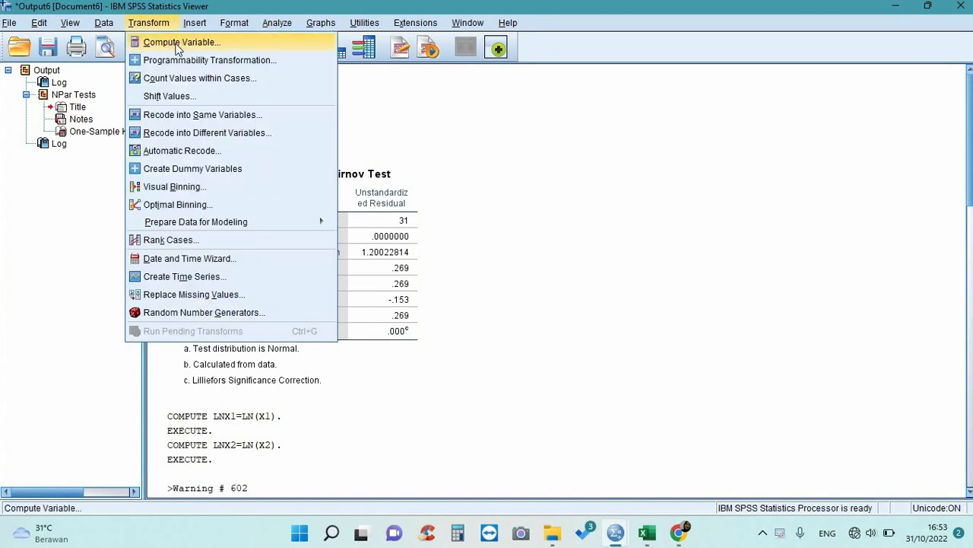
{"action": "left_click", "coordinate": [177, 42]}
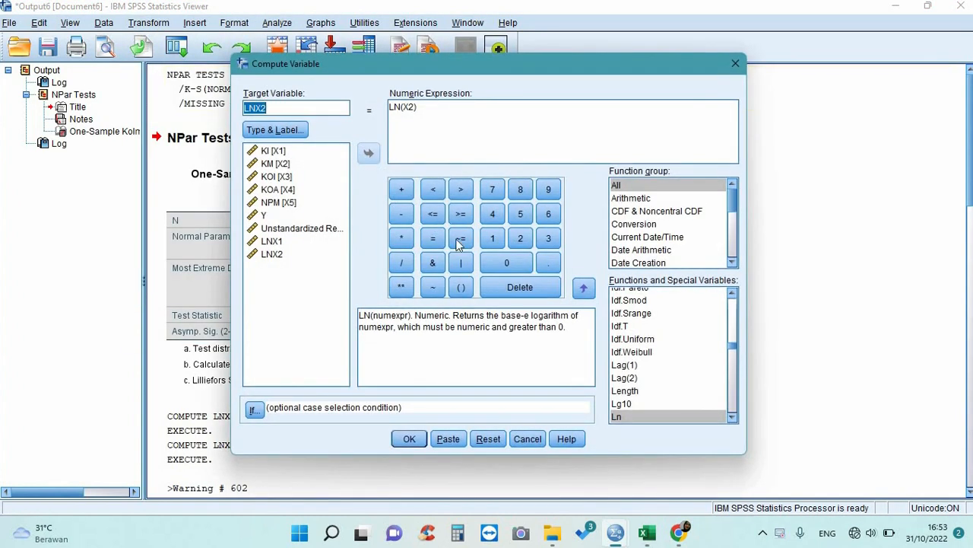
{"action": "left_click", "coordinate": [491, 440]}
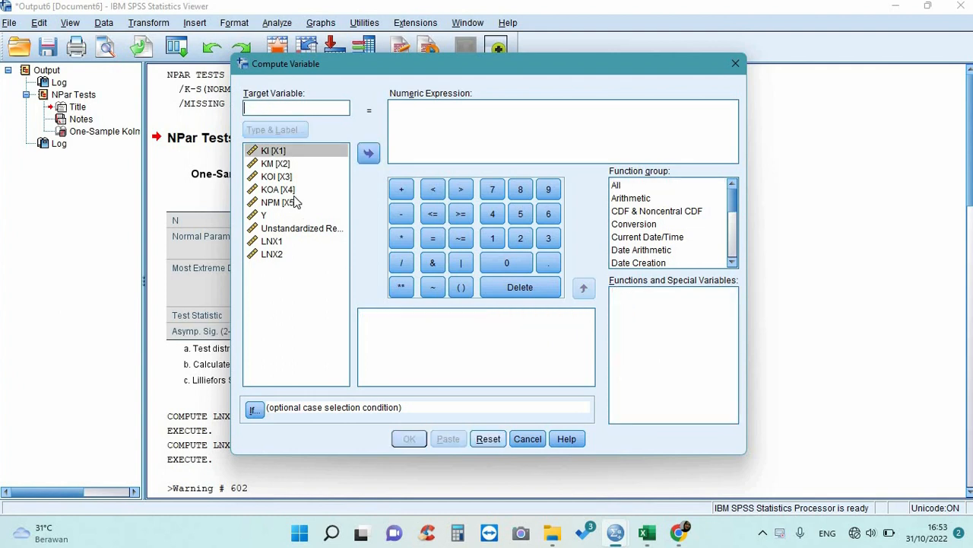
{"action": "type", "text": "LNX3"}
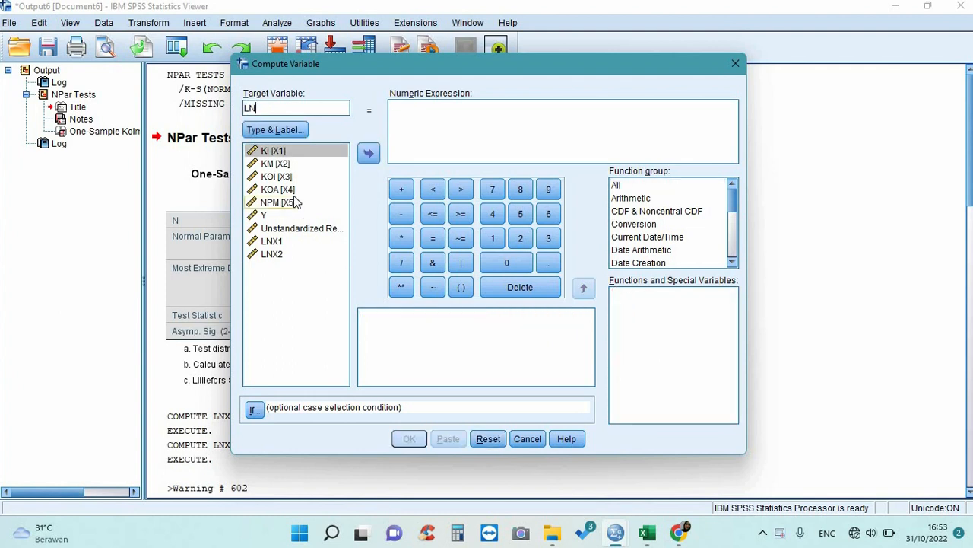
- Build the numeric expression LN(X3) from the Ln function and KOI [X3], and run the computation of LNX3
{"action": "left_click", "coordinate": [630, 185]}
{"action": "left_click", "coordinate": [734, 351]}
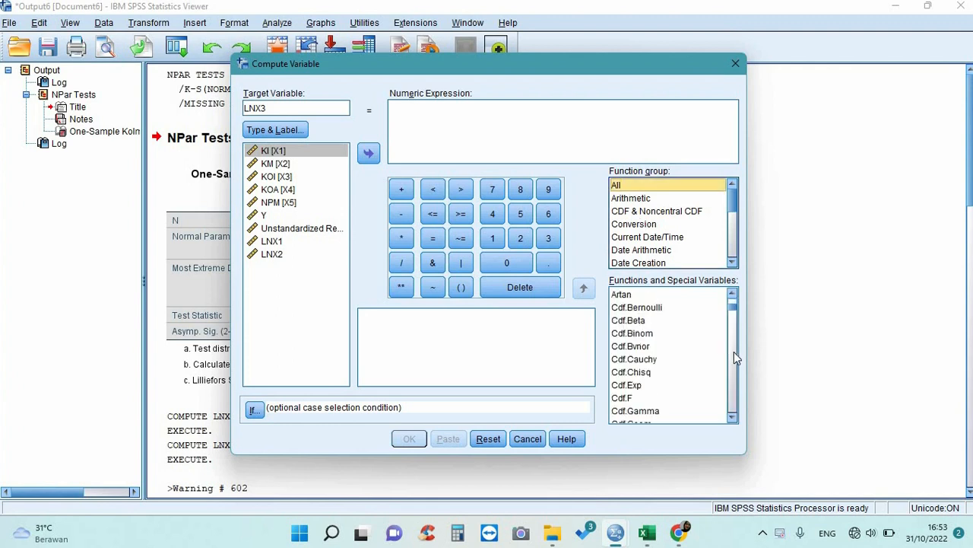
{"action": "left_click", "coordinate": [734, 356]}
{"action": "left_click", "coordinate": [734, 360]}
{"action": "left_click", "coordinate": [734, 359]}
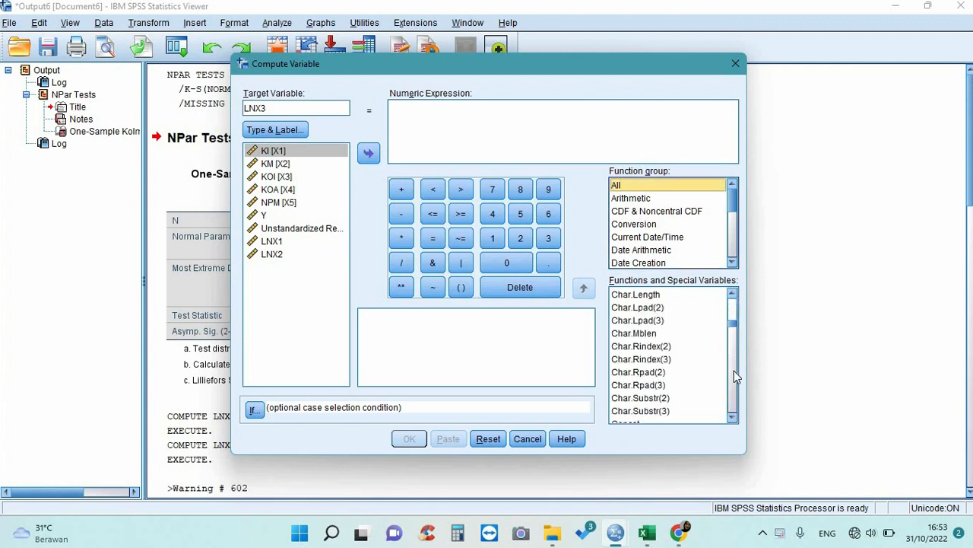
{"action": "left_click", "coordinate": [734, 379]}
{"action": "left_click", "coordinate": [734, 385]}
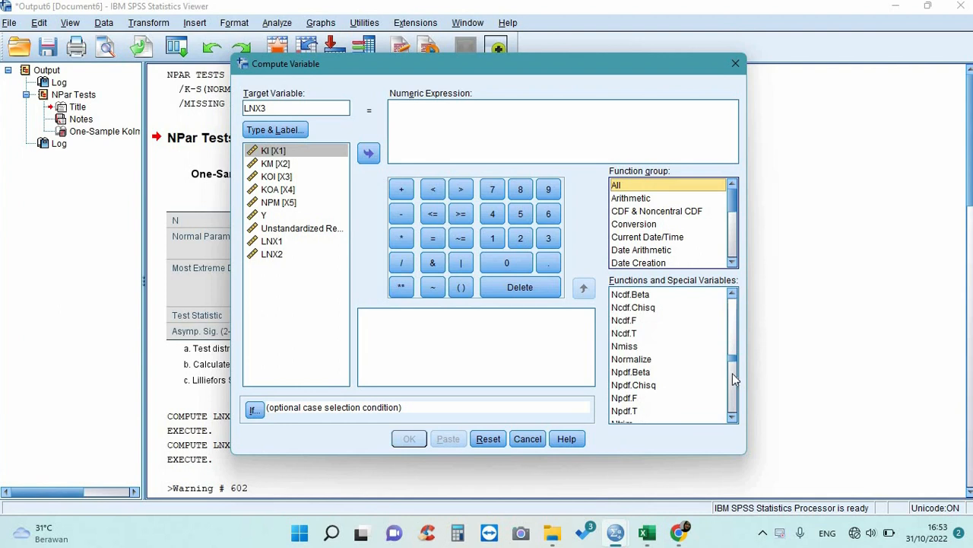
{"action": "left_click", "coordinate": [730, 344]}
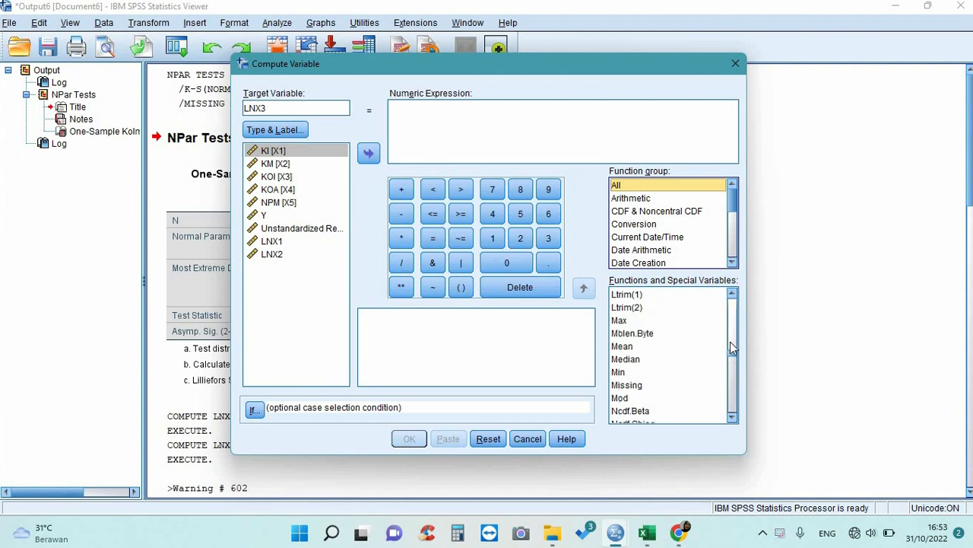
{"action": "left_click", "coordinate": [730, 344]}
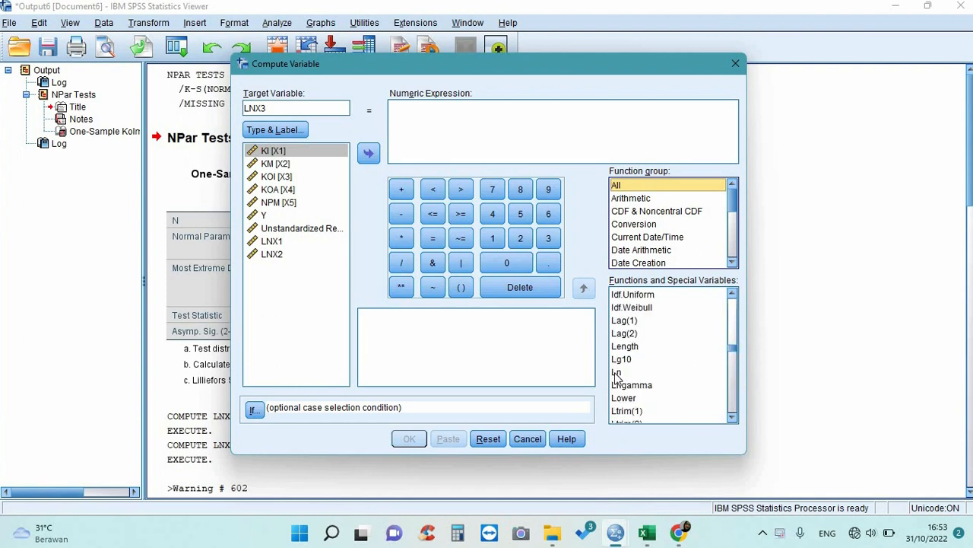
{"action": "double_click", "coordinate": [616, 372]}
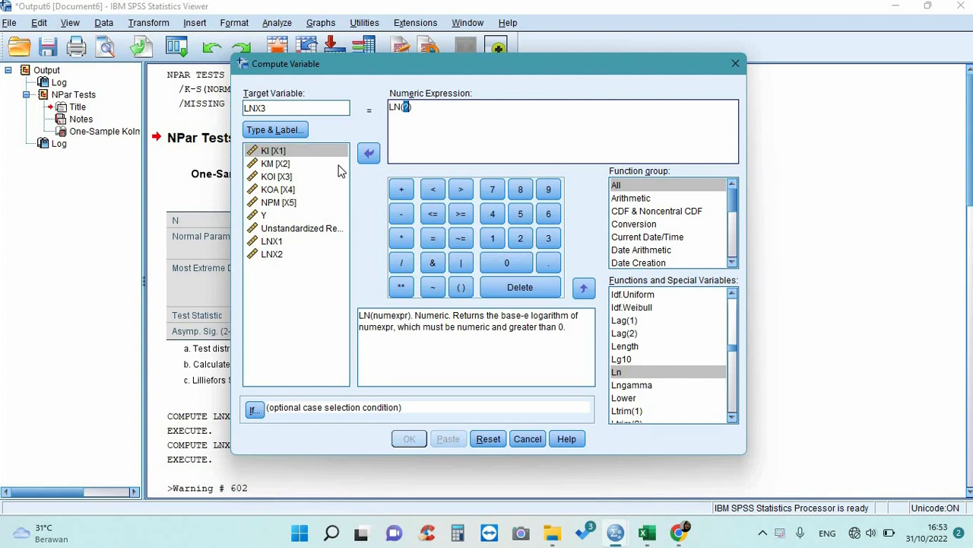
{"action": "double_click", "coordinate": [279, 178]}
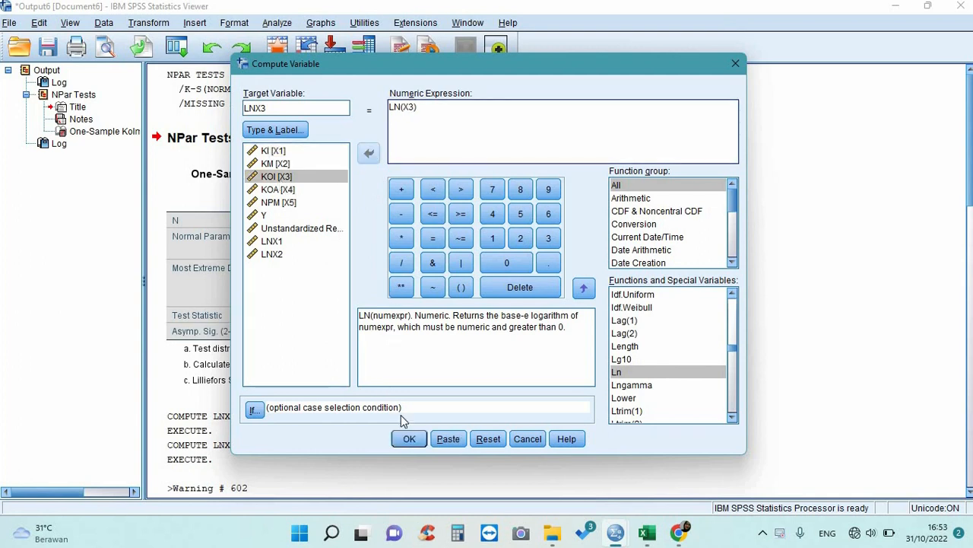
{"action": "left_click", "coordinate": [410, 440]}
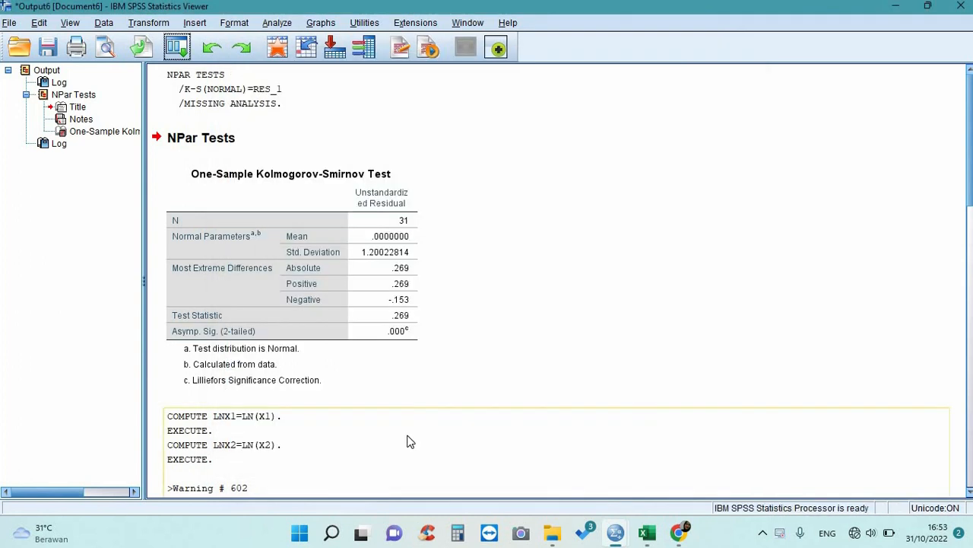
- Reopen Compute Variable, clear its previous settings, and name the target variable LNX4
{"action": "left_click", "coordinate": [145, 24]}
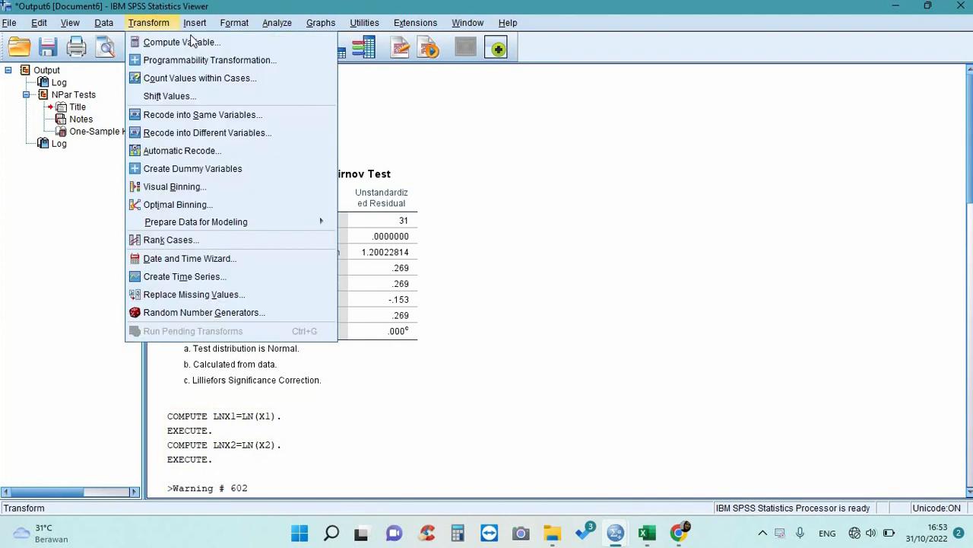
{"action": "left_click", "coordinate": [162, 25]}
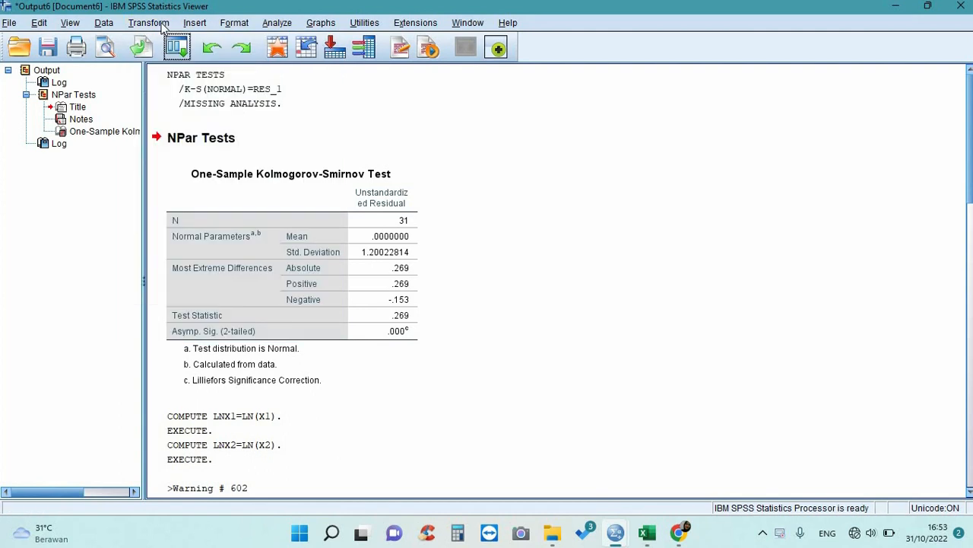
{"action": "left_click", "coordinate": [162, 25]}
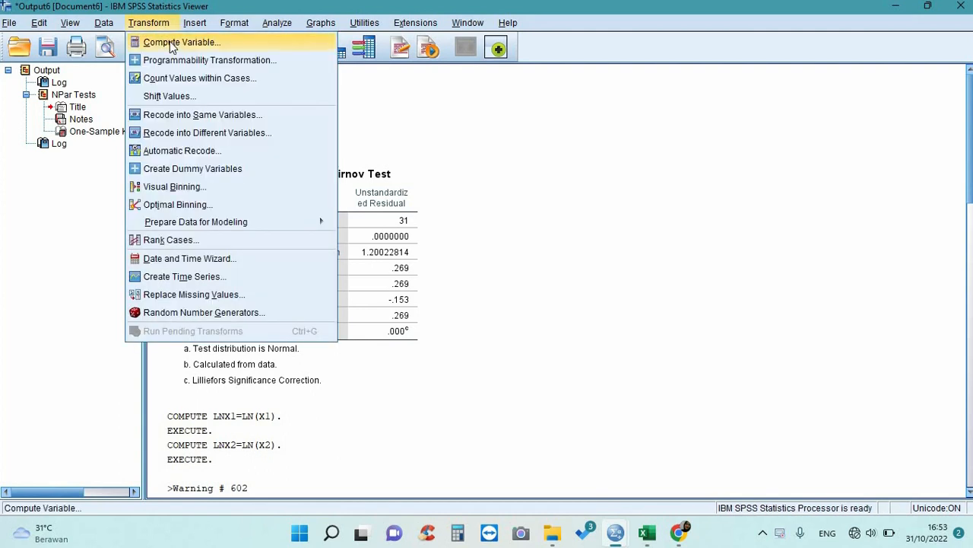
{"action": "left_click", "coordinate": [170, 43]}
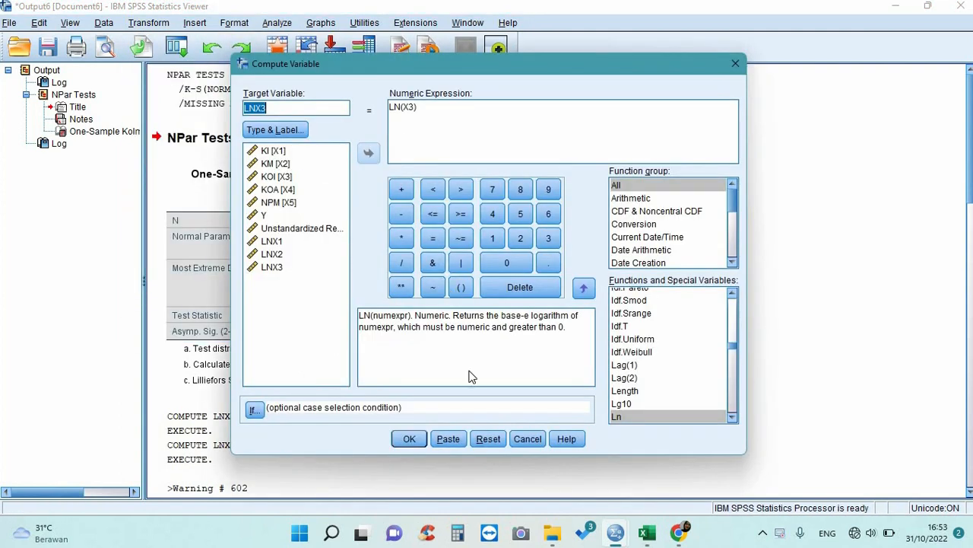
{"action": "left_click", "coordinate": [488, 439]}
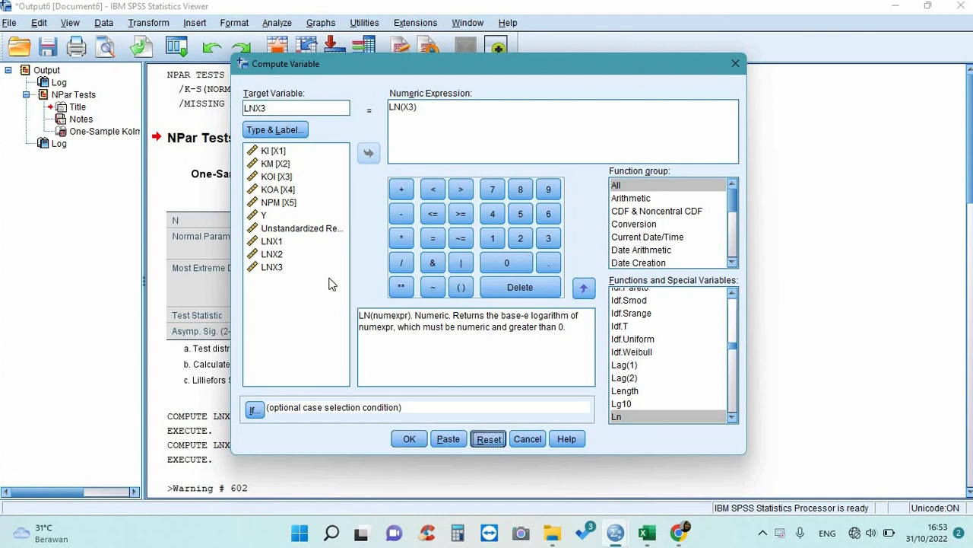
{"action": "left_click", "coordinate": [250, 110]}
{"action": "type", "text": "LNX4"}
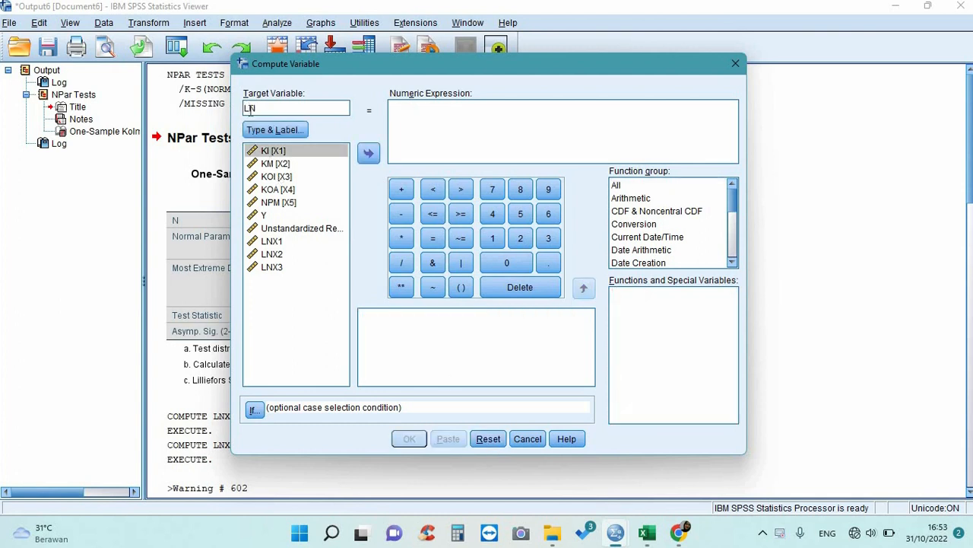
- Build the numeric expression LN(X4) from the Ln function and KOA [X4], and run the computation of LNX4
{"action": "left_click", "coordinate": [617, 187]}
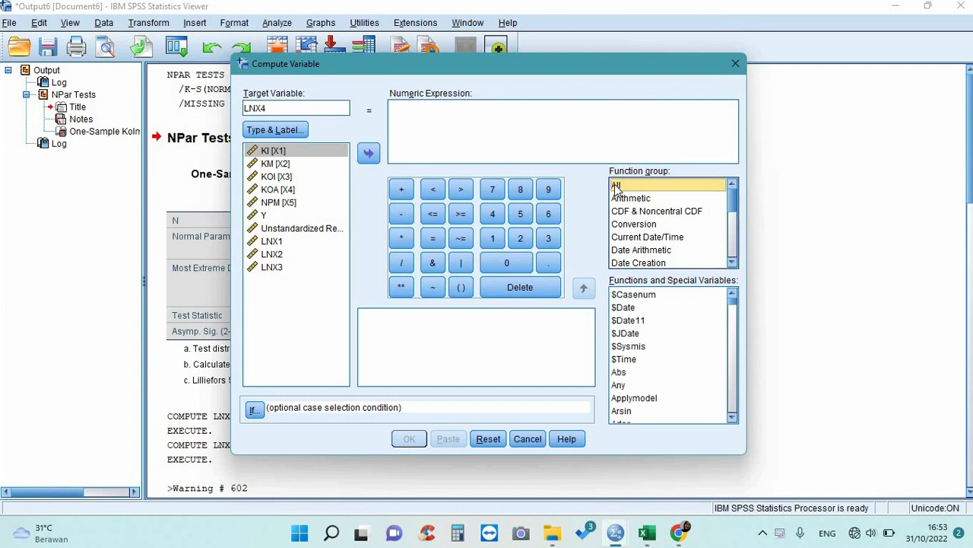
{"action": "left_click", "coordinate": [733, 345]}
{"action": "left_click", "coordinate": [735, 361]}
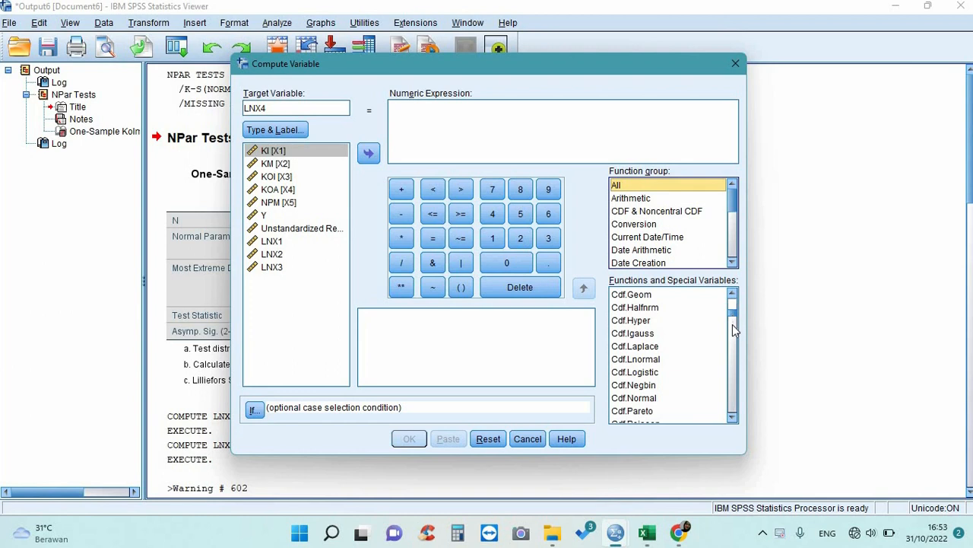
{"action": "left_click_drag", "start_coordinate": [733, 314], "coordinate": [734, 347]}
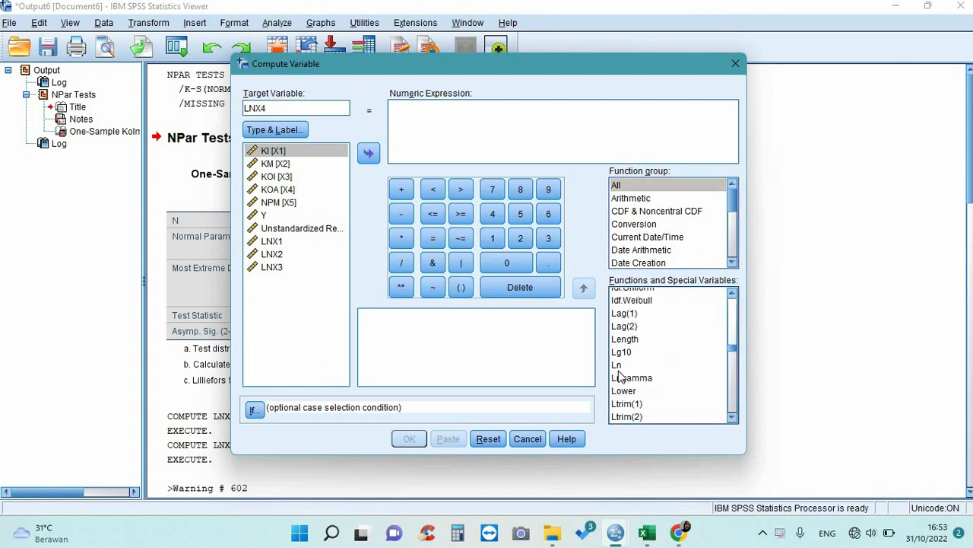
{"action": "double_click", "coordinate": [617, 365]}
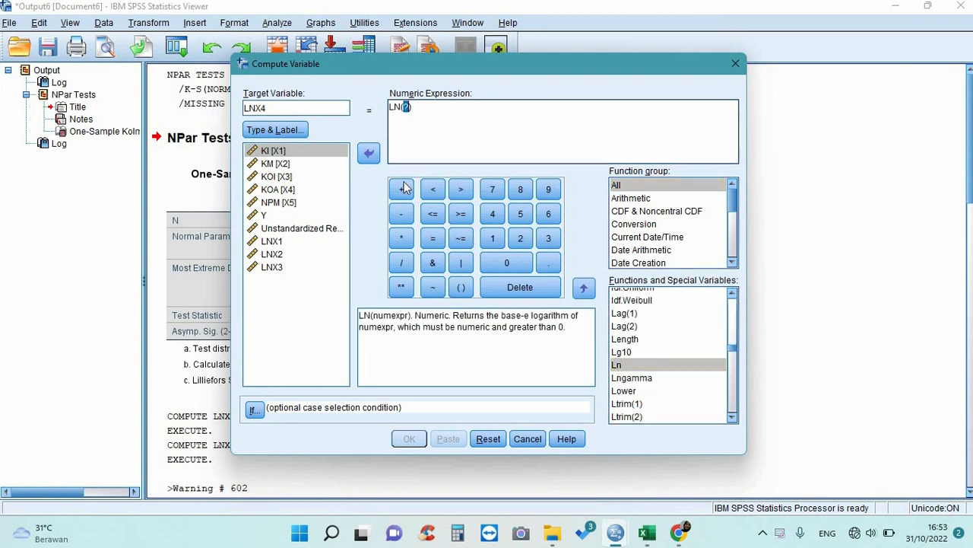
{"action": "double_click", "coordinate": [275, 190]}
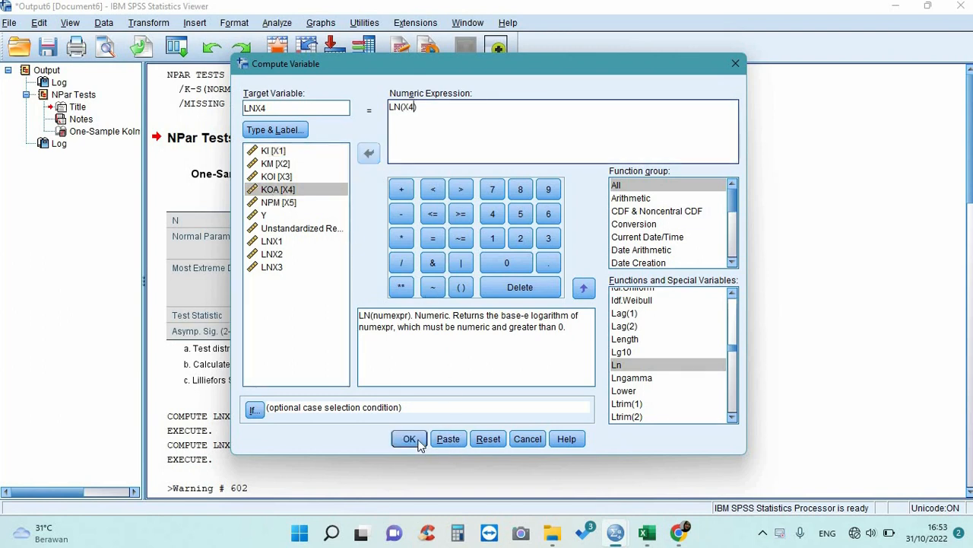
{"action": "left_click", "coordinate": [408, 439]}
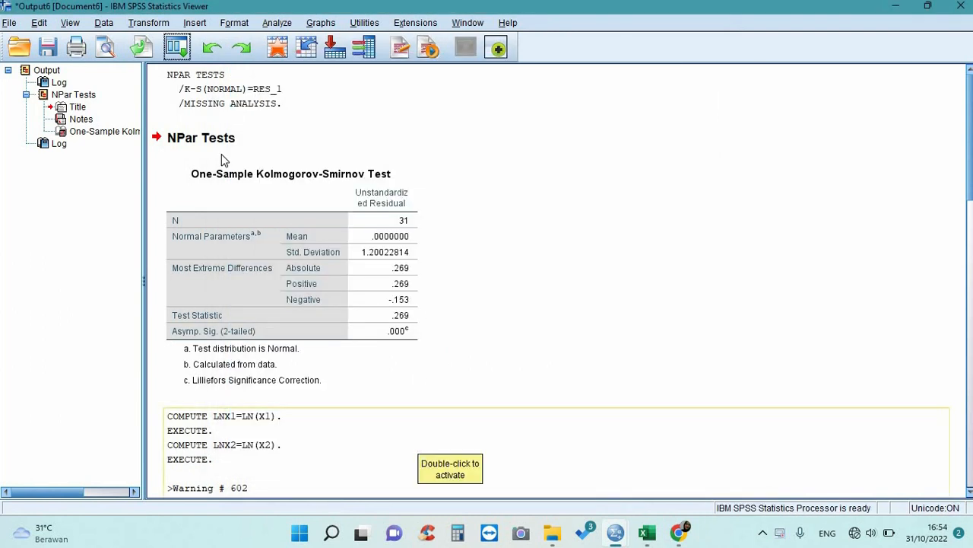
- Reopen Compute Variable with its settings cleared and enter LNX5 as the target variable
{"action": "left_click", "coordinate": [151, 23]}
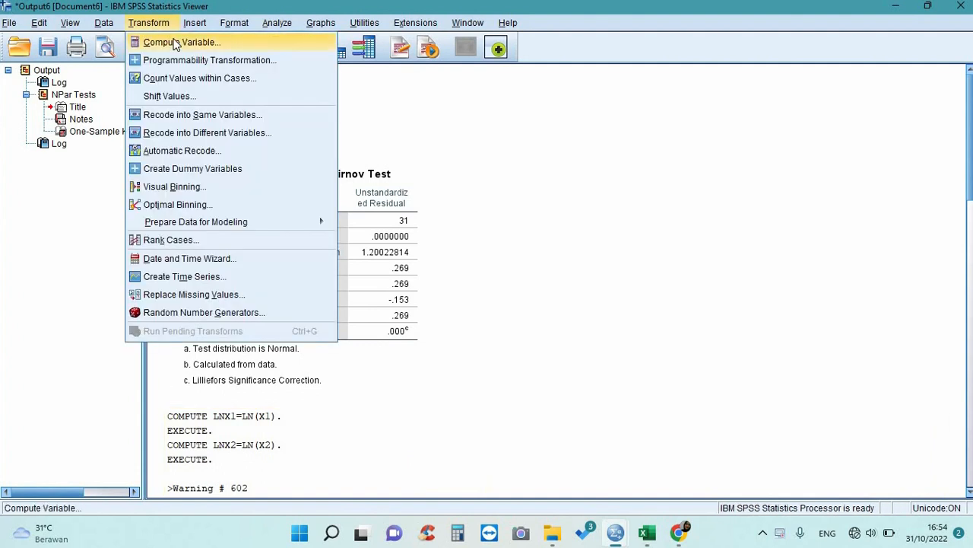
{"action": "left_click", "coordinate": [176, 42]}
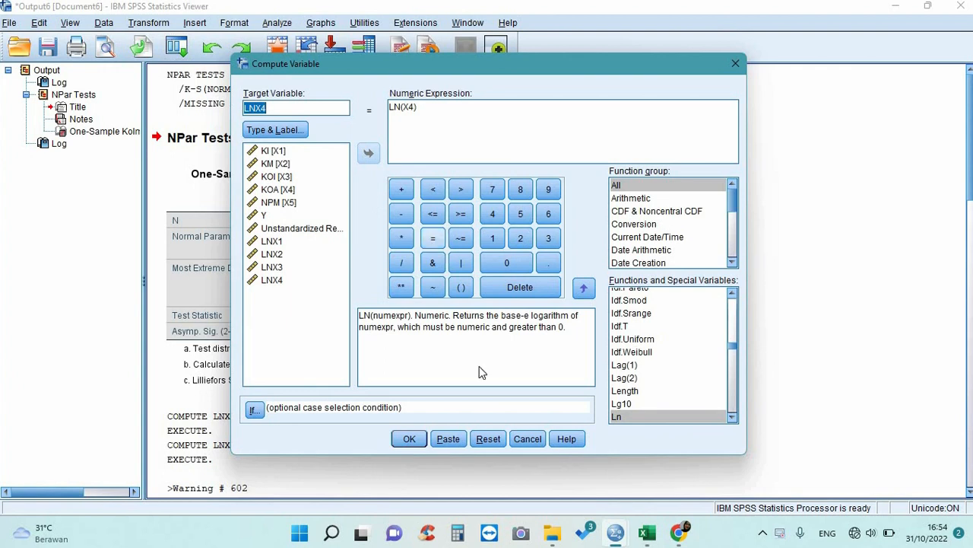
{"action": "left_click", "coordinate": [485, 441]}
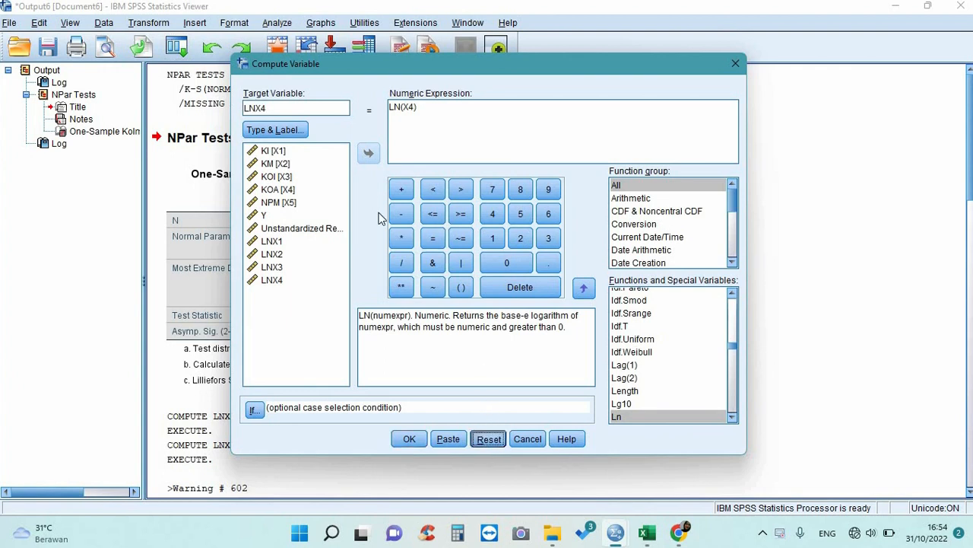
{"action": "left_click", "coordinate": [280, 107]}
{"action": "type", "text": "LN"}
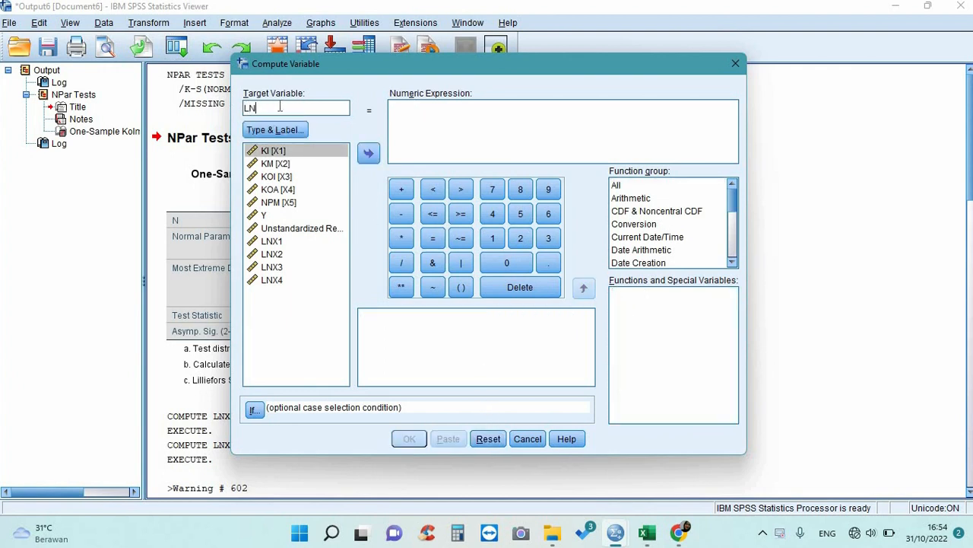
{"action": "type", "text": "X5"}
- Build the numeric expression LN(X5) from the Ln function in the All group and the variable NPM [X5]
{"action": "left_click", "coordinate": [628, 185]}
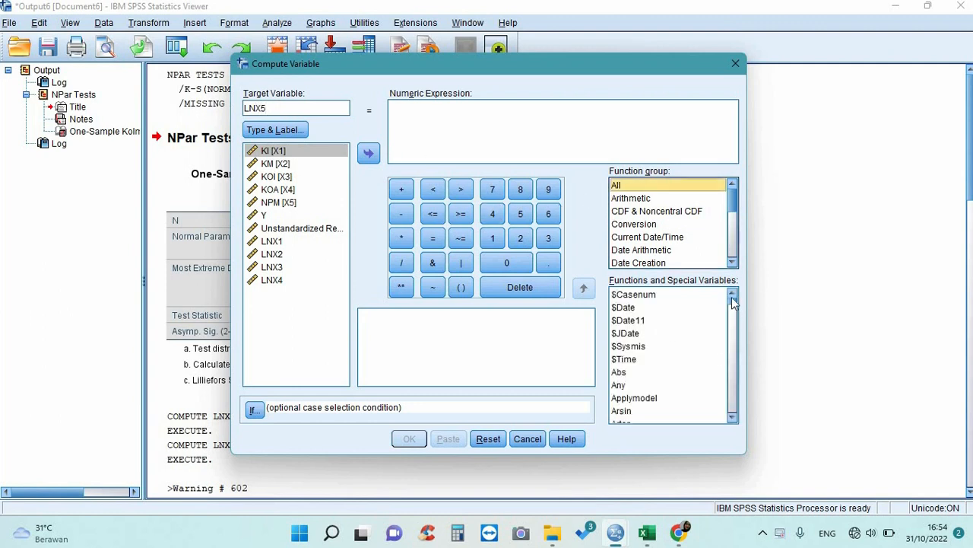
{"action": "scroll", "coordinate": [735, 327], "scroll_direction": "down", "scroll_amount": 6}
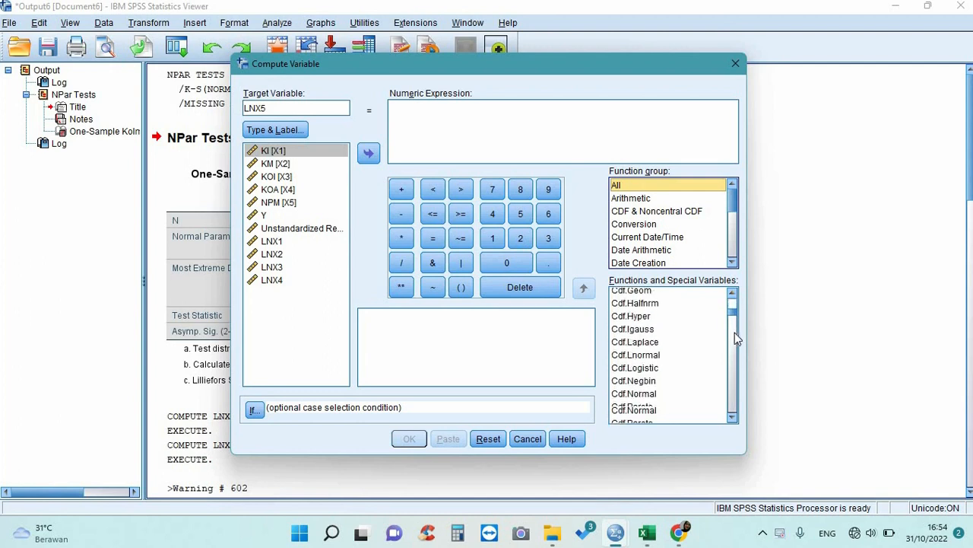
{"action": "scroll", "coordinate": [735, 333], "scroll_direction": "down", "scroll_amount": 20}
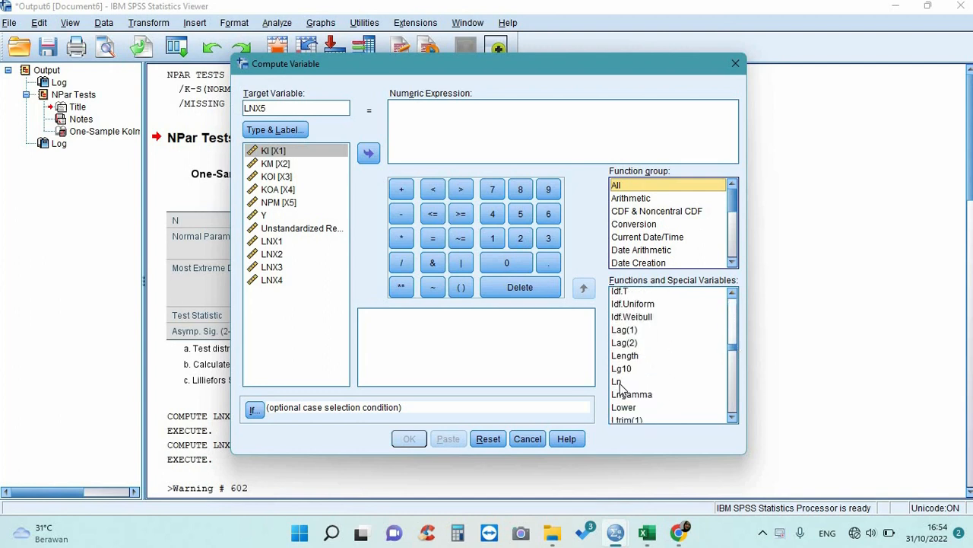
{"action": "double_click", "coordinate": [618, 381]}
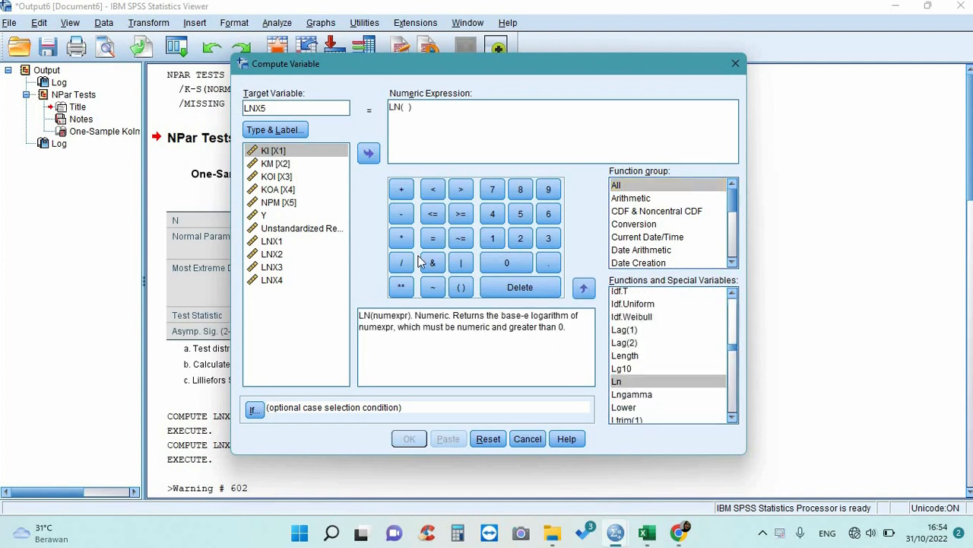
{"action": "double_click", "coordinate": [281, 202]}
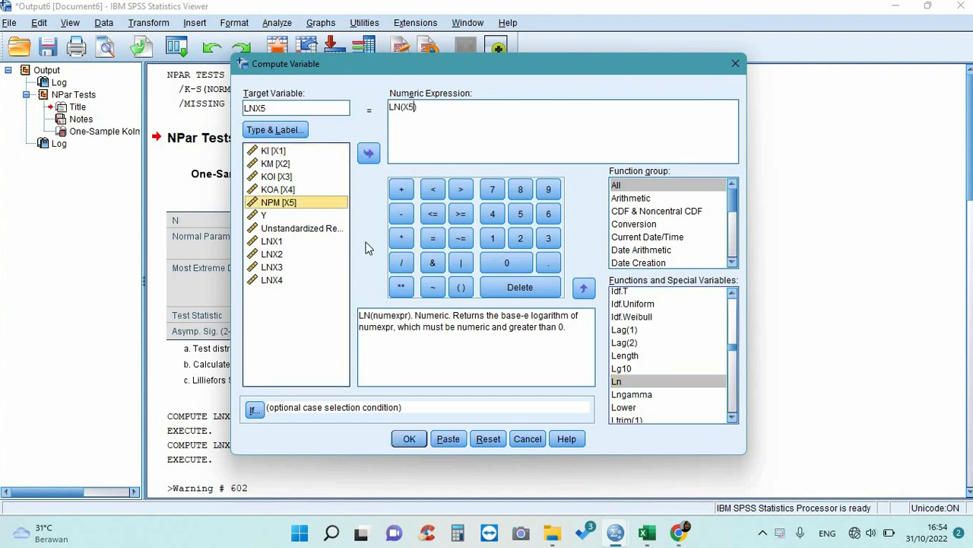
- Run the computation of LNX5 and bring the dataset into view
{"action": "left_click", "coordinate": [407, 442]}
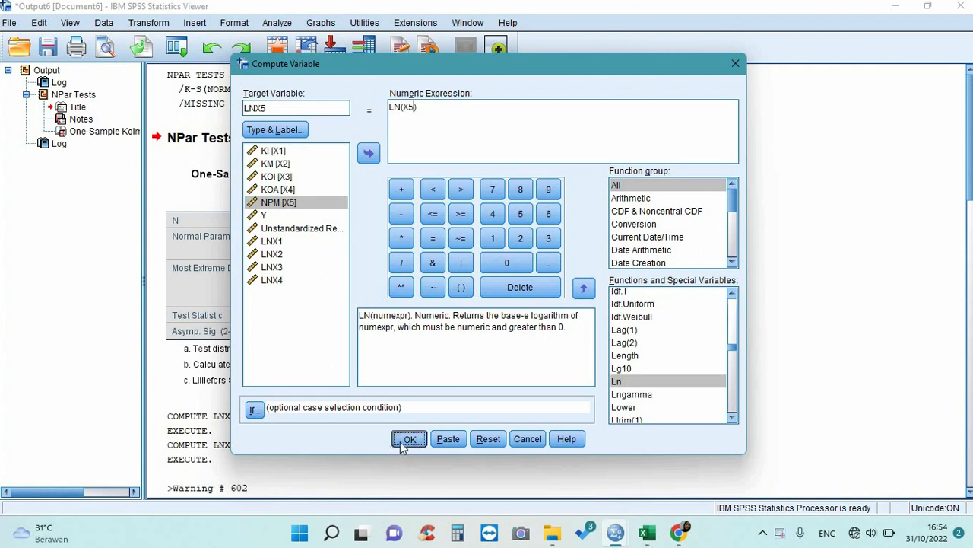
{"action": "left_click", "coordinate": [403, 440]}
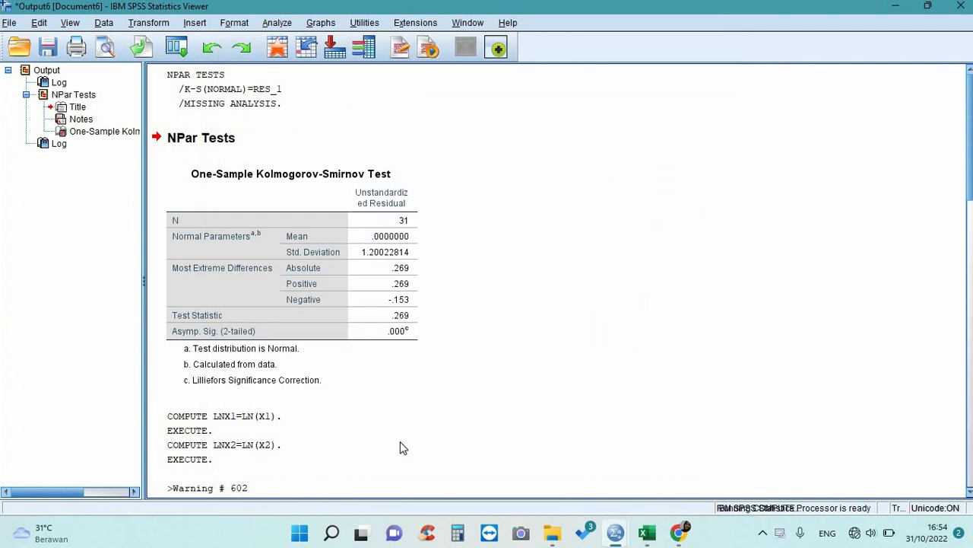
{"action": "left_click", "coordinate": [616, 535]}
{"action": "left_click", "coordinate": [574, 496]}
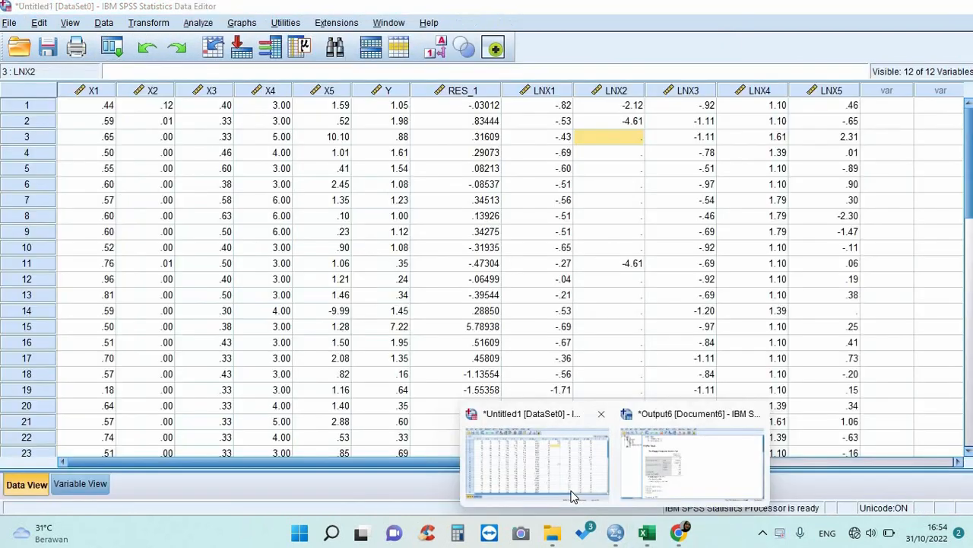
- Return to the output window, reopen Compute Variable with its settings cleared, and name the target variable LNY
{"action": "left_click", "coordinate": [612, 536]}
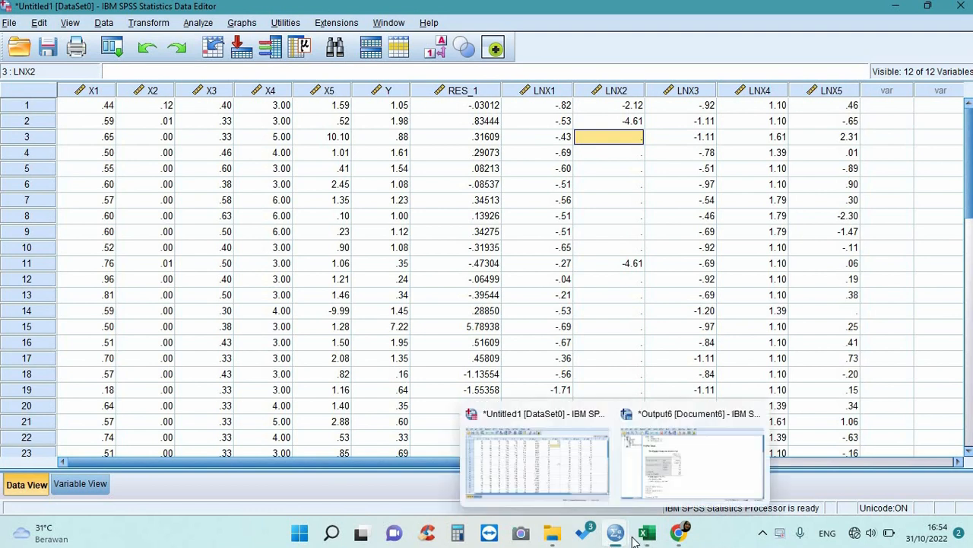
{"action": "left_click", "coordinate": [660, 473]}
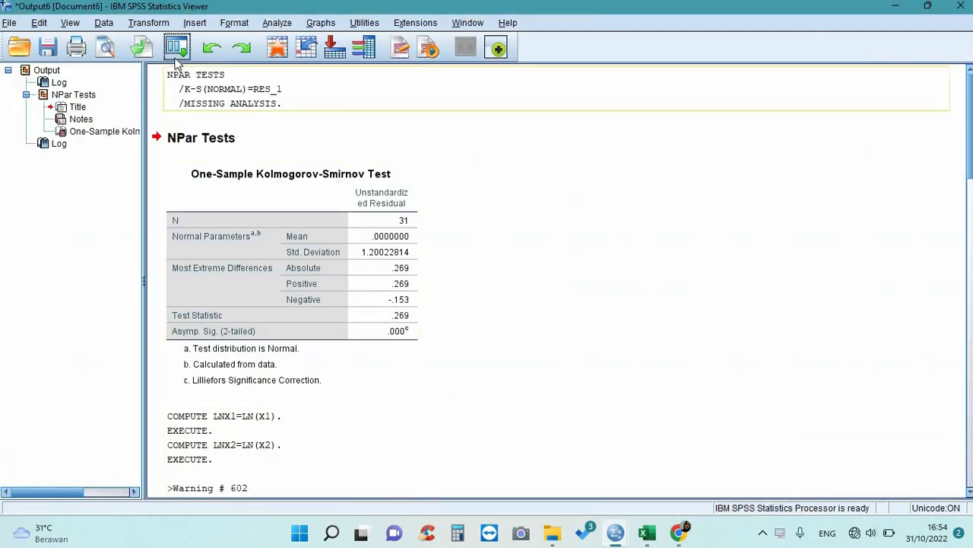
{"action": "left_click", "coordinate": [152, 24]}
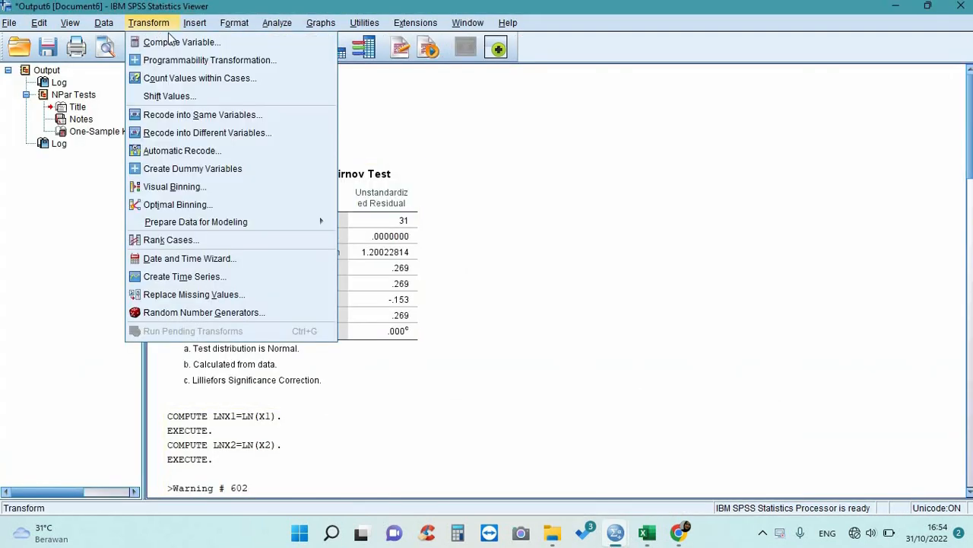
{"action": "left_click", "coordinate": [183, 43]}
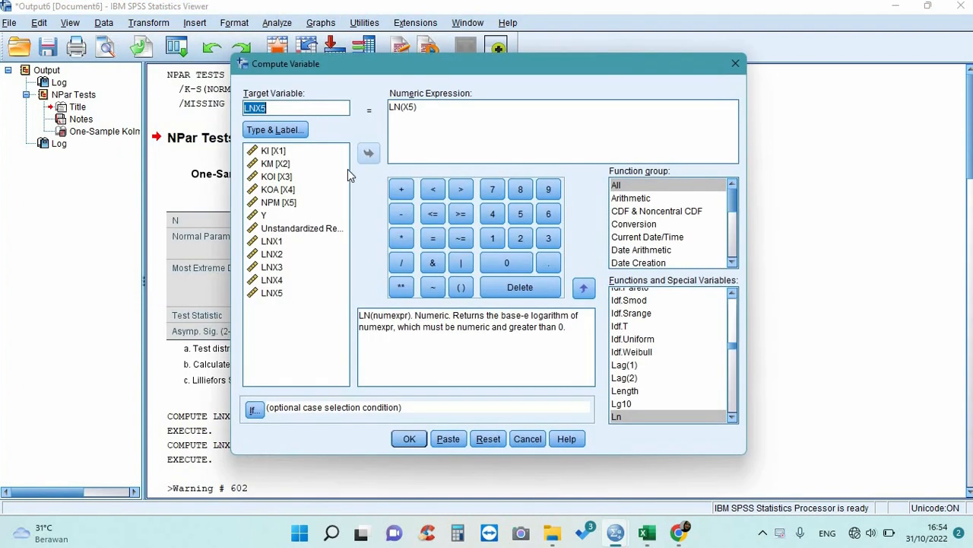
{"action": "left_click", "coordinate": [487, 439]}
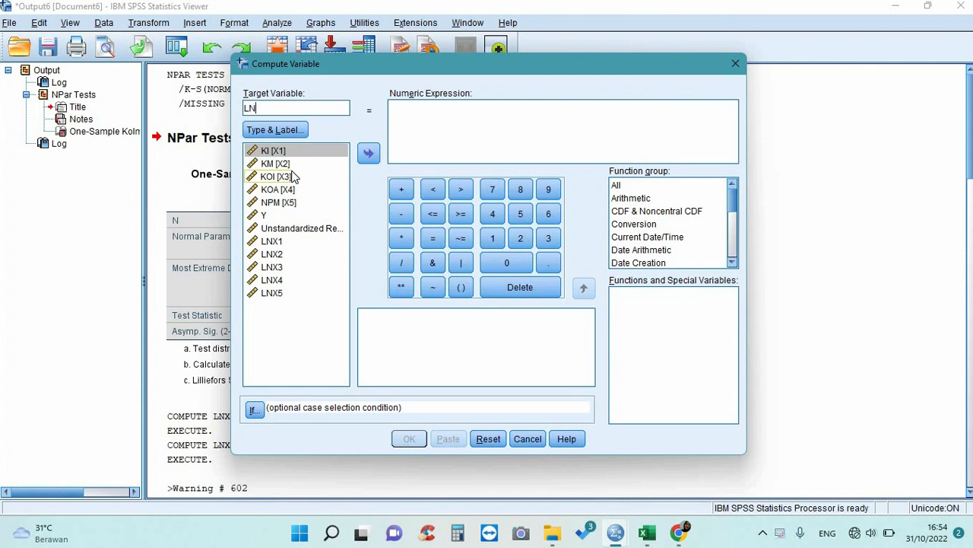
{"action": "type", "text": "Y"}
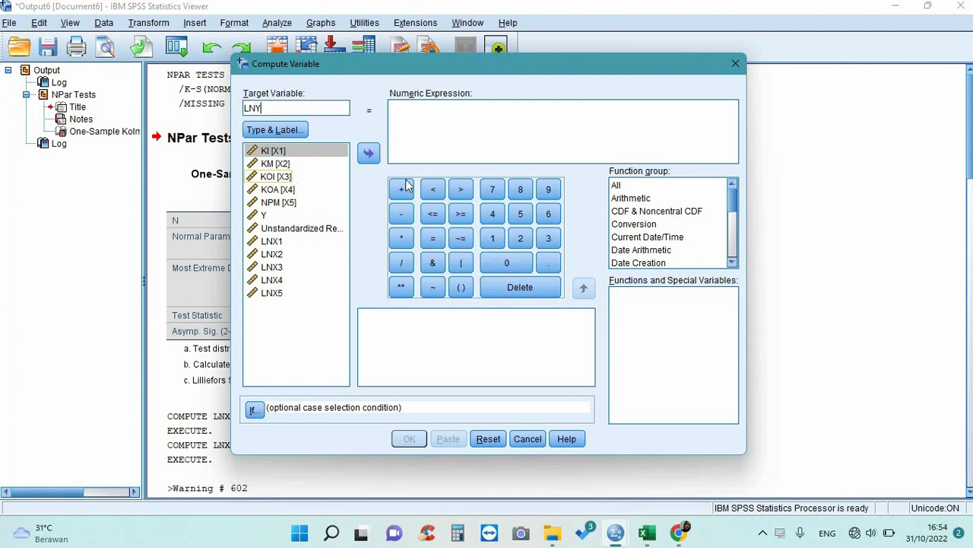
- Build the numeric expression LN(Y) from the Ln function in the All group and the variable Y
{"action": "left_click", "coordinate": [620, 186]}
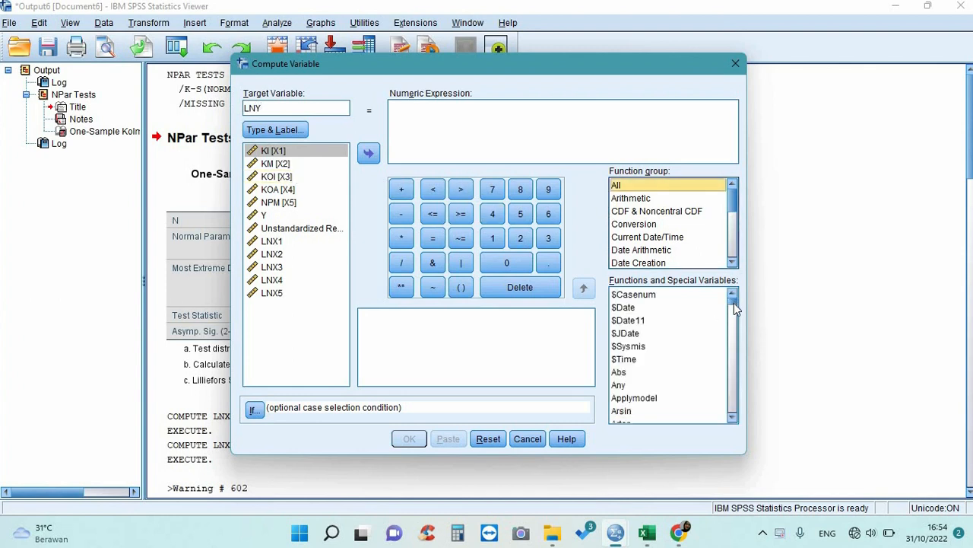
{"action": "left_click_drag", "start_coordinate": [734, 303], "coordinate": [735, 348]}
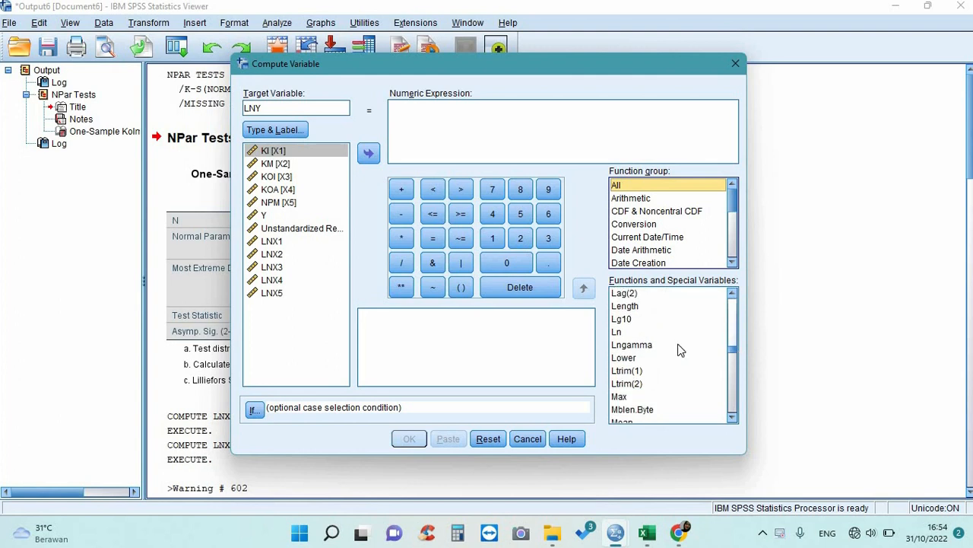
{"action": "left_click", "coordinate": [618, 332]}
{"action": "left_click", "coordinate": [584, 286]}
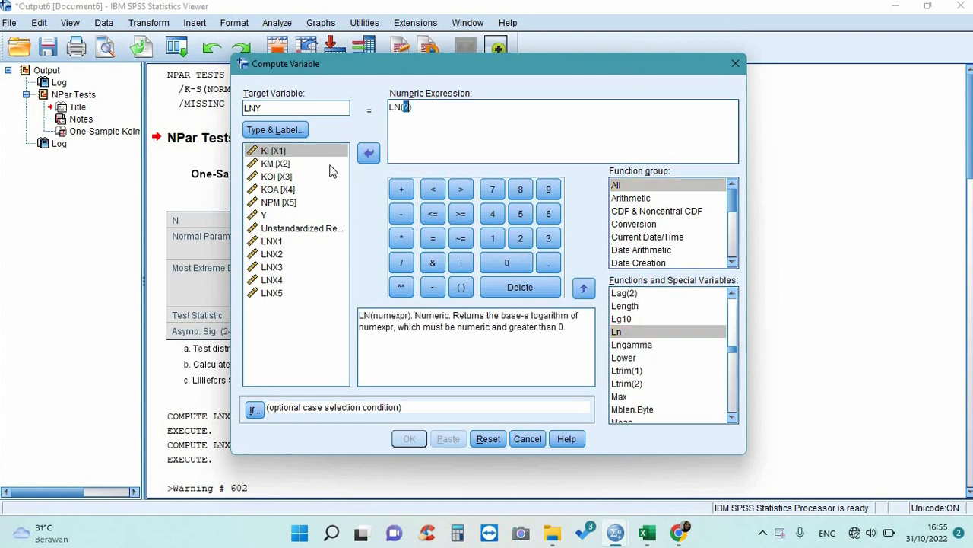
{"action": "left_click", "coordinate": [273, 217]}
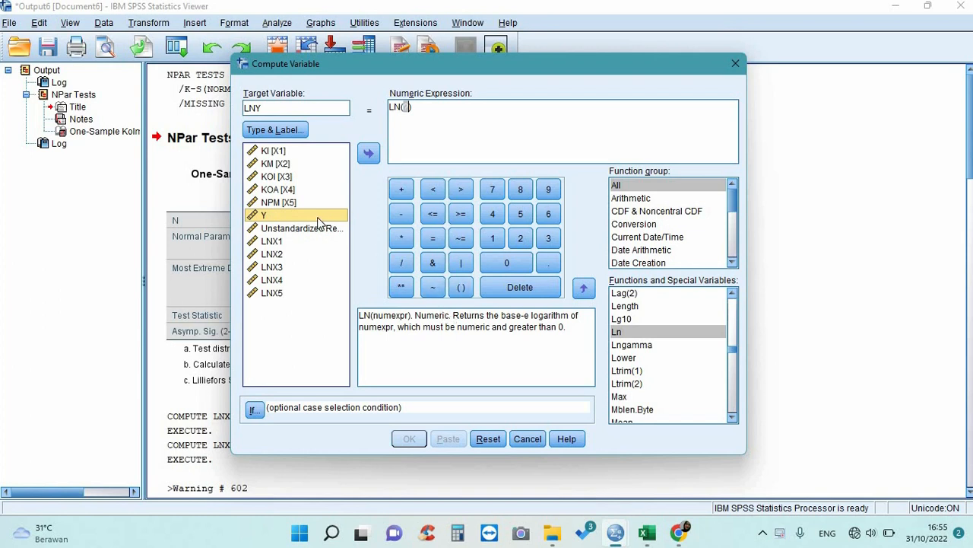
{"action": "double_click", "coordinate": [318, 219]}
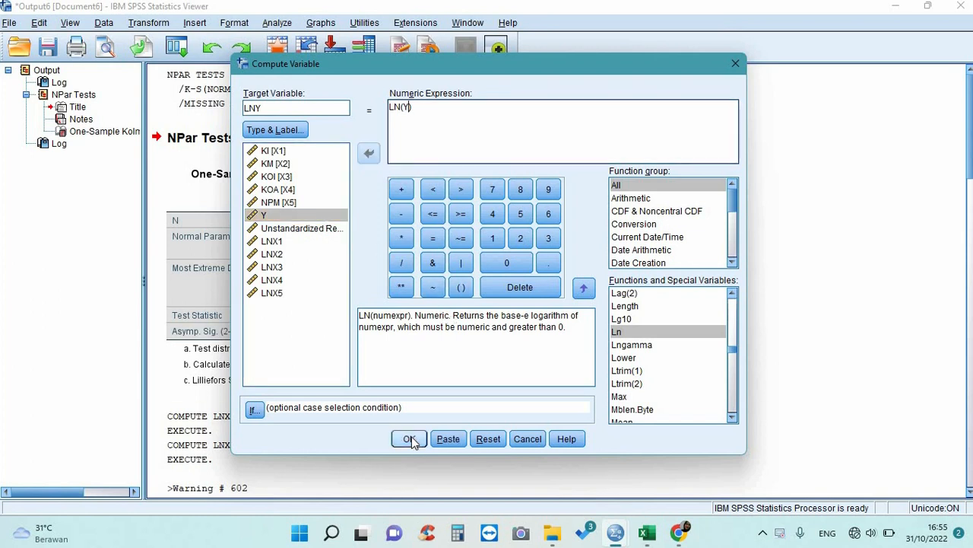
- Run the computation of LNY and bring the dataset into view
{"action": "left_click", "coordinate": [410, 441]}
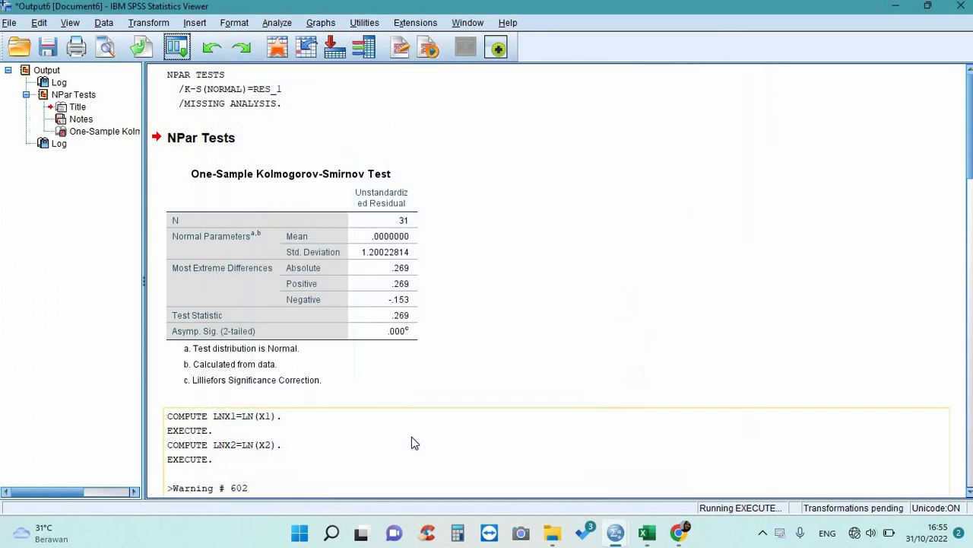
{"action": "left_click", "coordinate": [615, 535]}
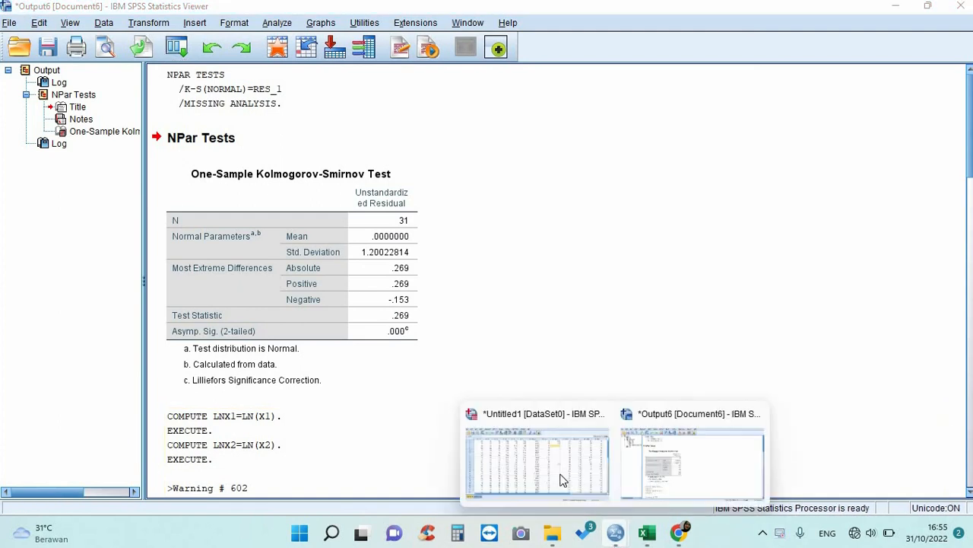
{"action": "left_click", "coordinate": [555, 471]}
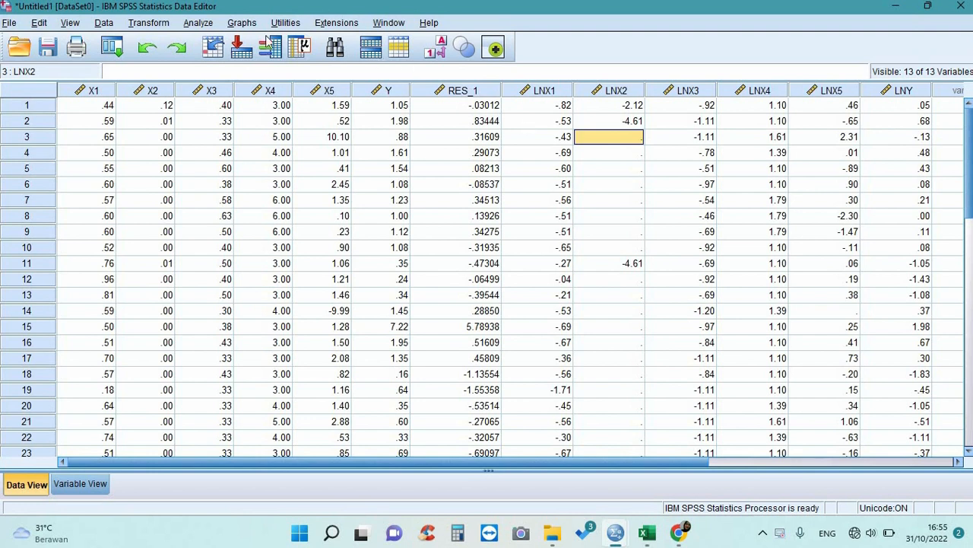
- Open Linear Regression with its previous settings cleared and assign LNY as the dependent variable
{"action": "left_click", "coordinate": [204, 24]}
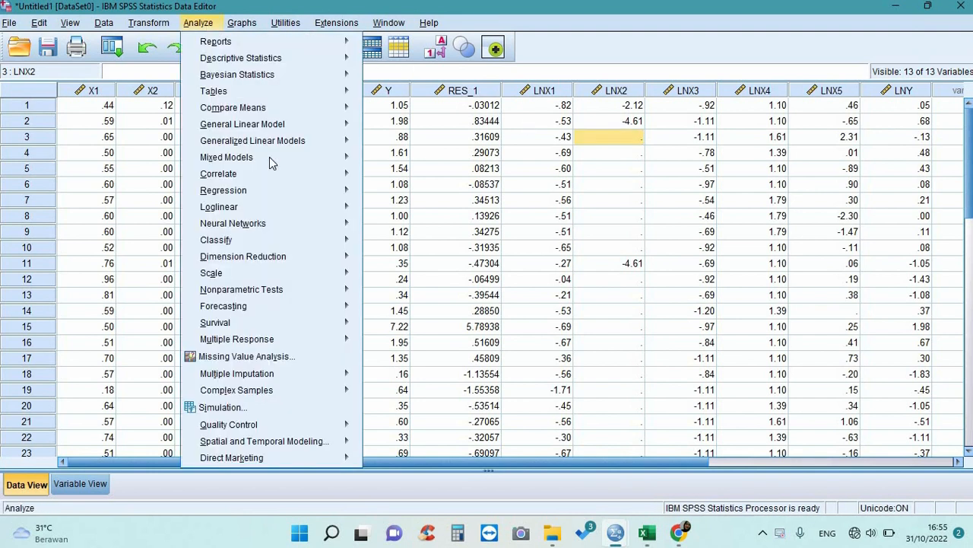
{"action": "mouse_move", "coordinate": [259, 190]}
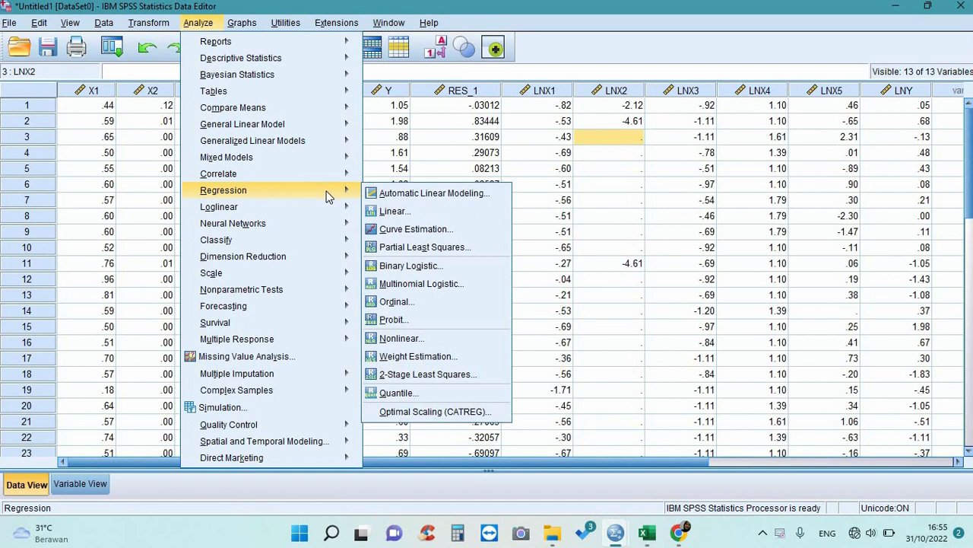
{"action": "left_click", "coordinate": [382, 216]}
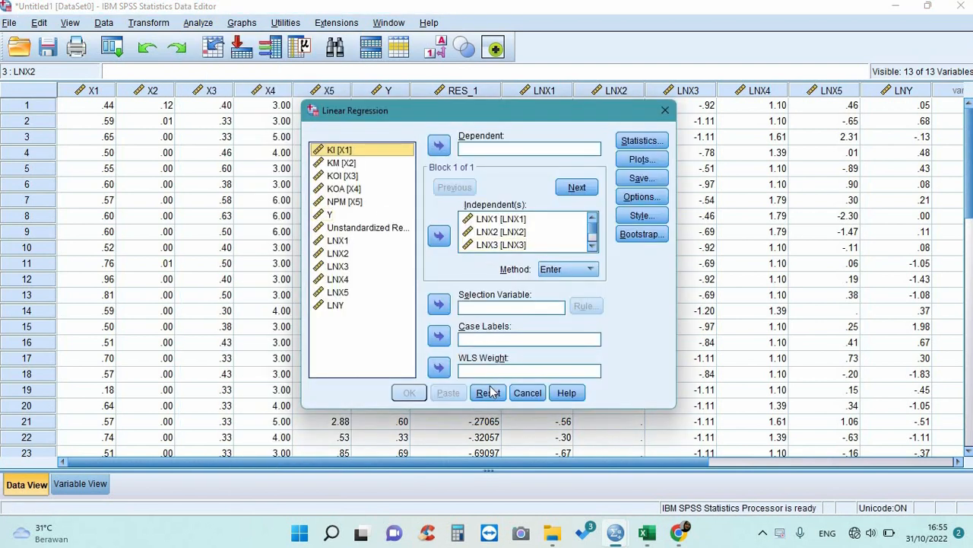
{"action": "left_click", "coordinate": [488, 393]}
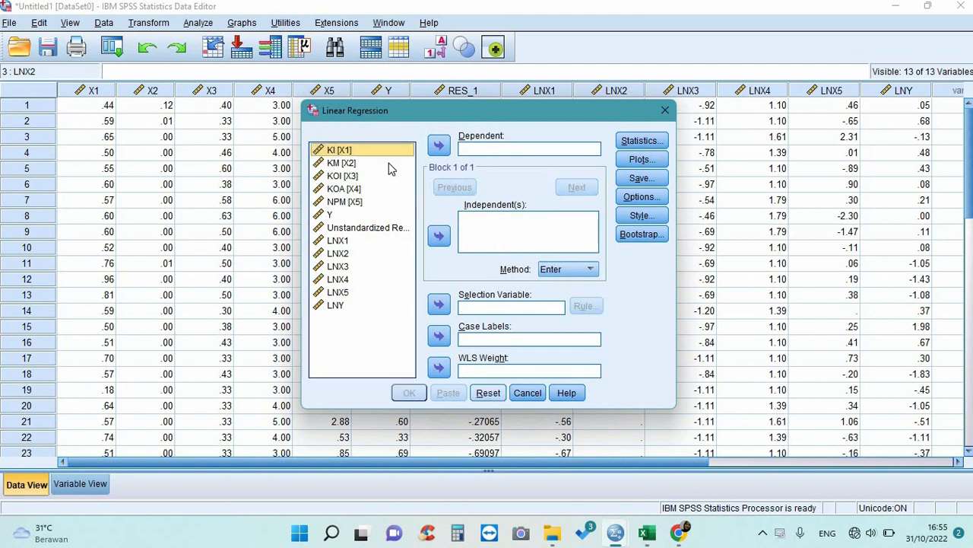
{"action": "left_click", "coordinate": [336, 305]}
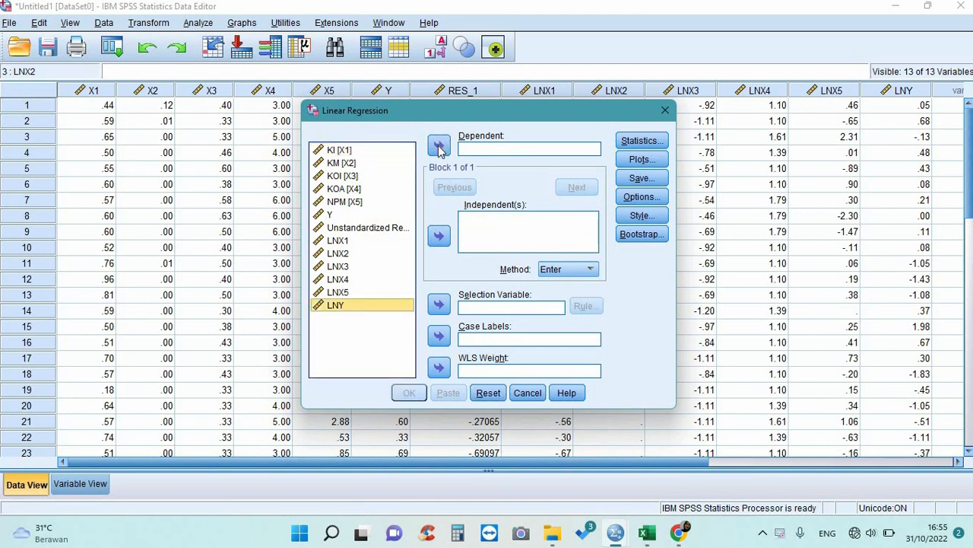
{"action": "left_click", "coordinate": [440, 147]}
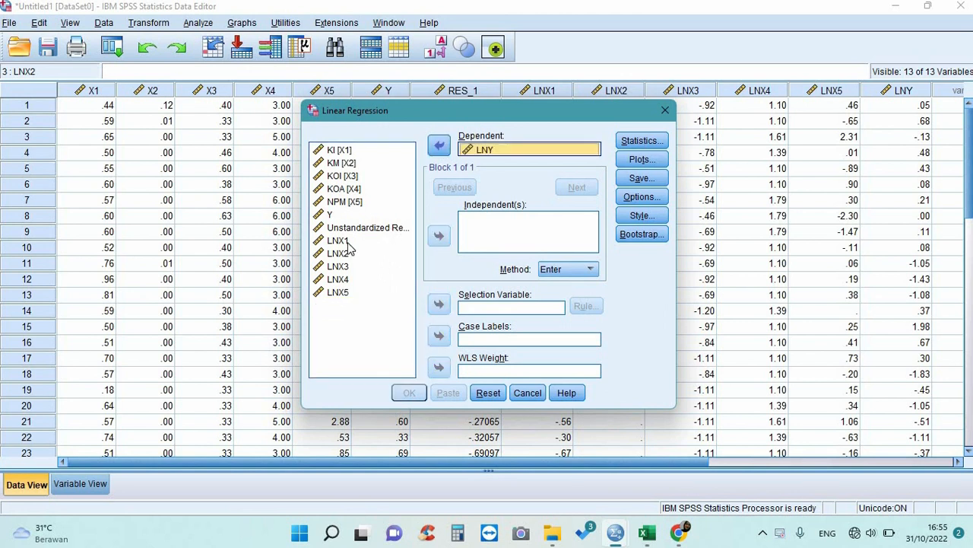
- Add LNX1, LNX2 and LNX3 as independent variables of the linear regression
{"action": "double_click", "coordinate": [391, 244]}
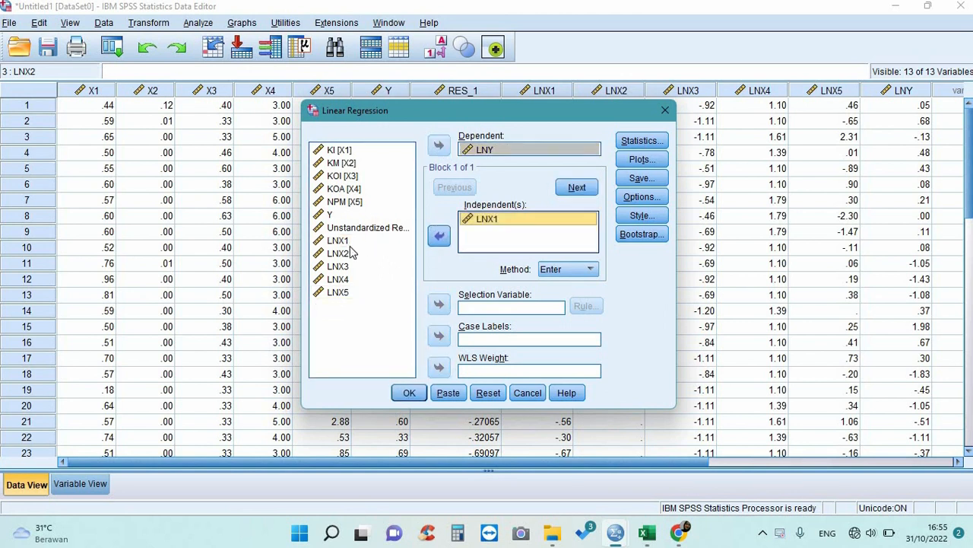
{"action": "left_click", "coordinate": [353, 255]}
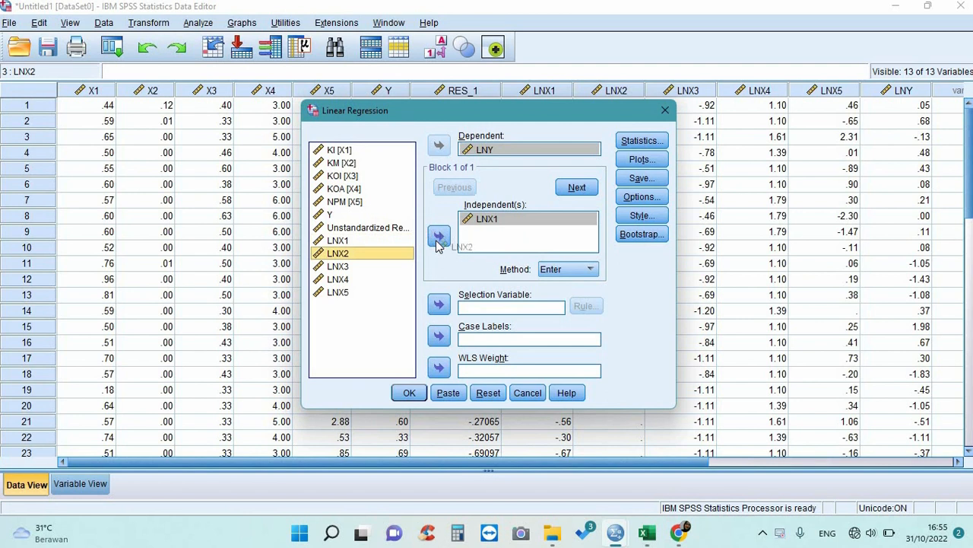
{"action": "left_click", "coordinate": [338, 266]}
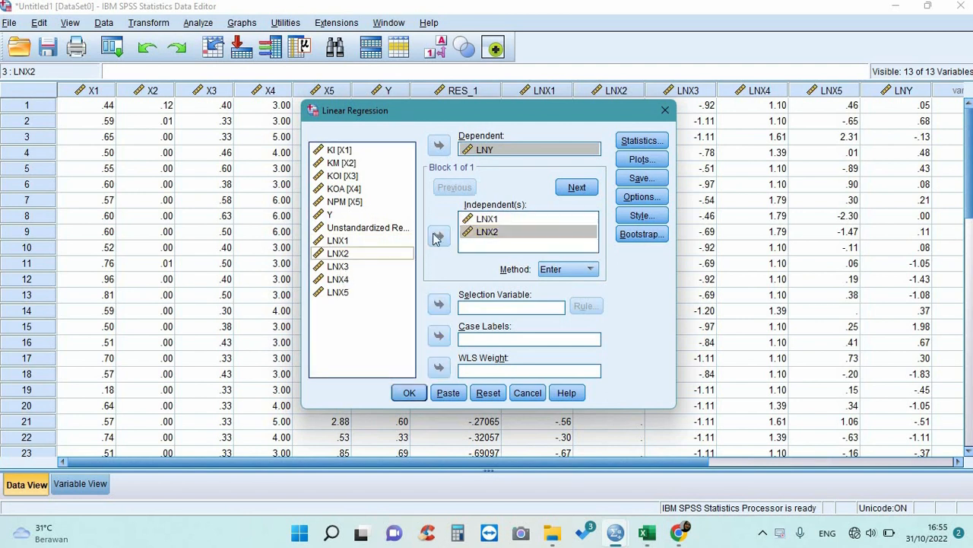
{"action": "left_click", "coordinate": [341, 280]}
{"action": "left_click", "coordinate": [339, 267]}
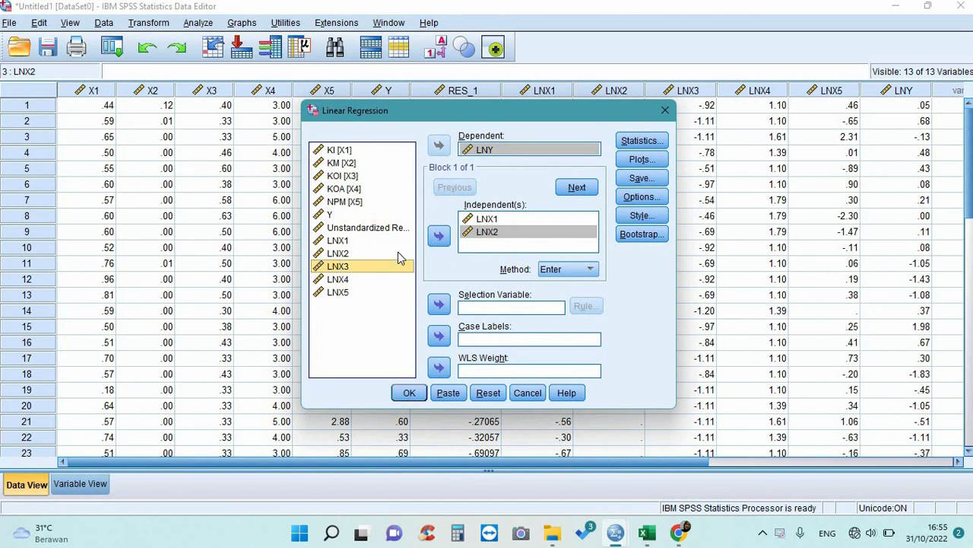
{"action": "left_click", "coordinate": [439, 237]}
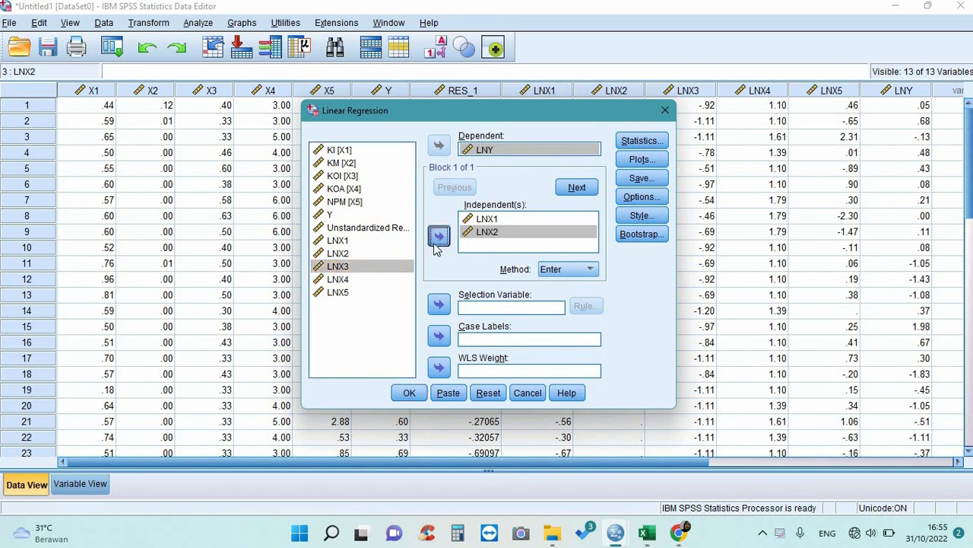
{"action": "left_click", "coordinate": [342, 280]}
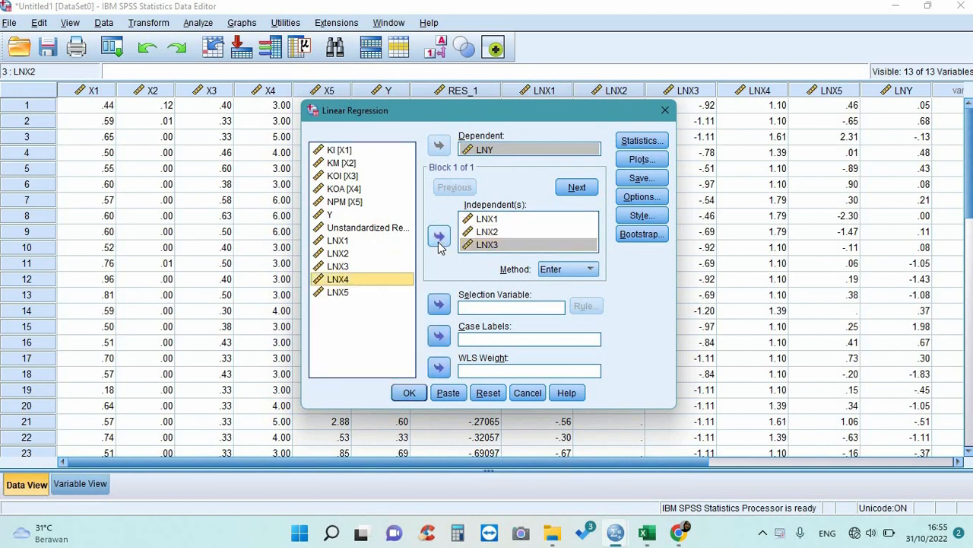
{"action": "left_click", "coordinate": [338, 293]}
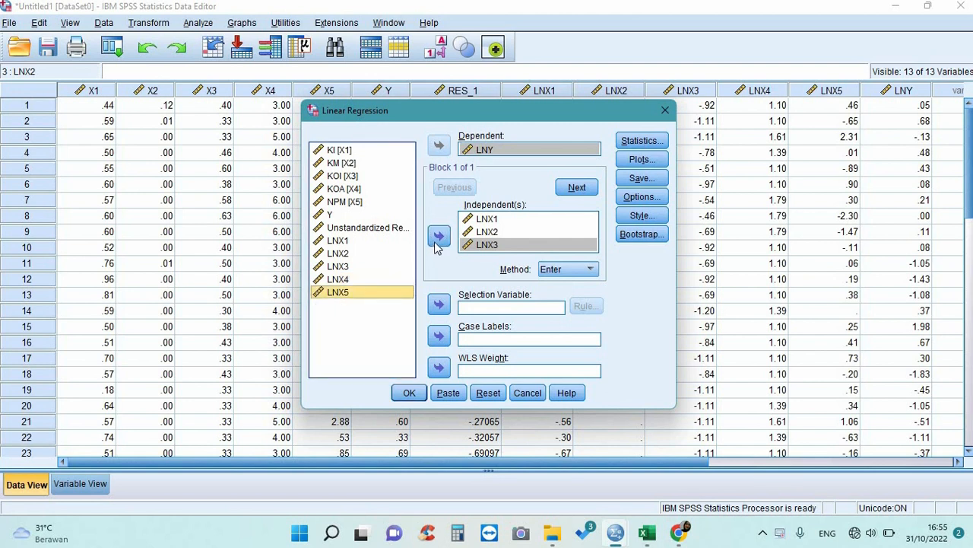
{"action": "left_click", "coordinate": [439, 236]}
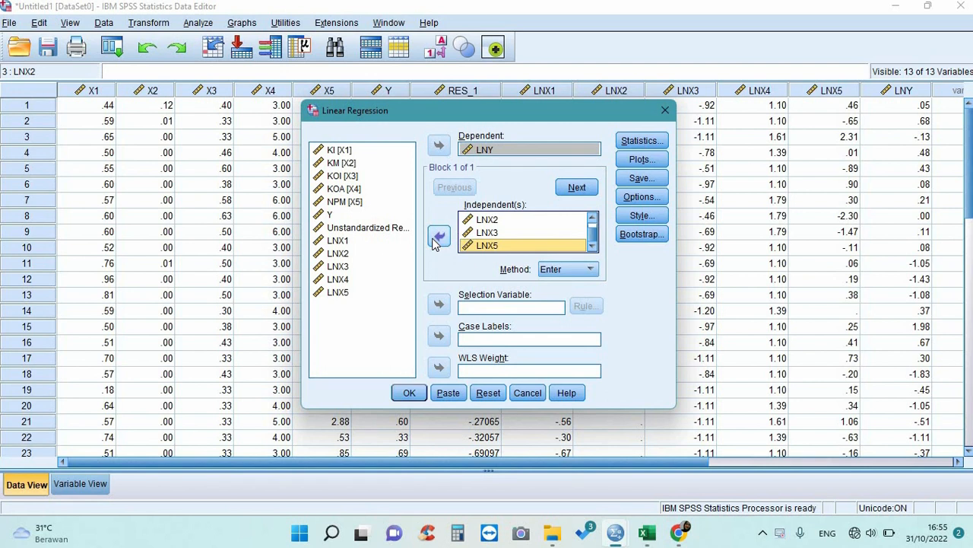
{"action": "left_click", "coordinate": [438, 237]}
- Add LNX4 and LNX5 to the regression's independent variables
{"action": "left_click", "coordinate": [377, 279]}
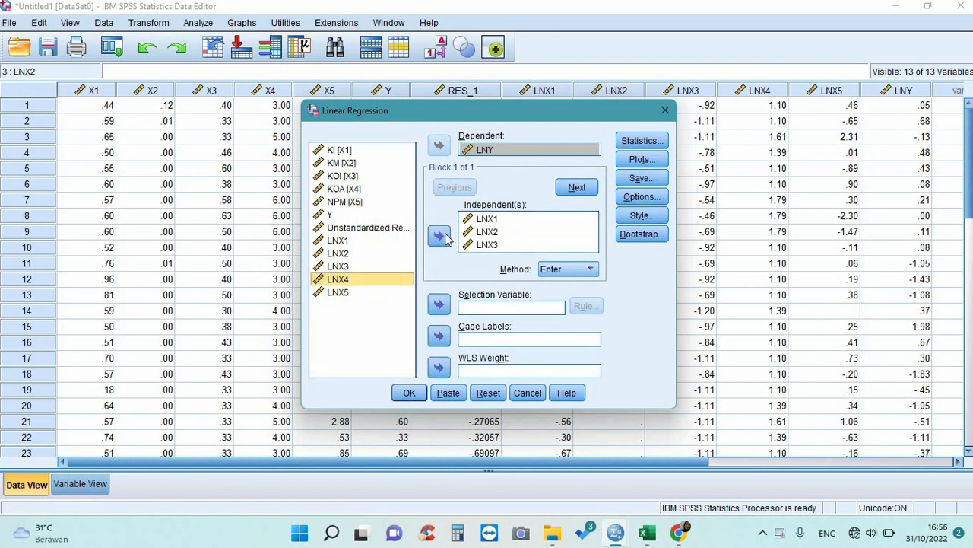
{"action": "left_click", "coordinate": [439, 237]}
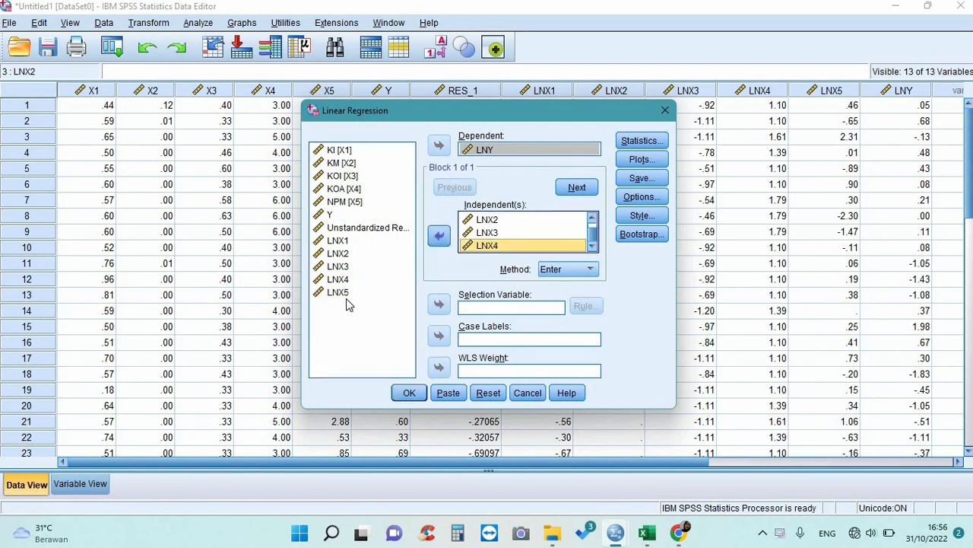
{"action": "left_click", "coordinate": [339, 293]}
{"action": "left_click", "coordinate": [439, 236]}
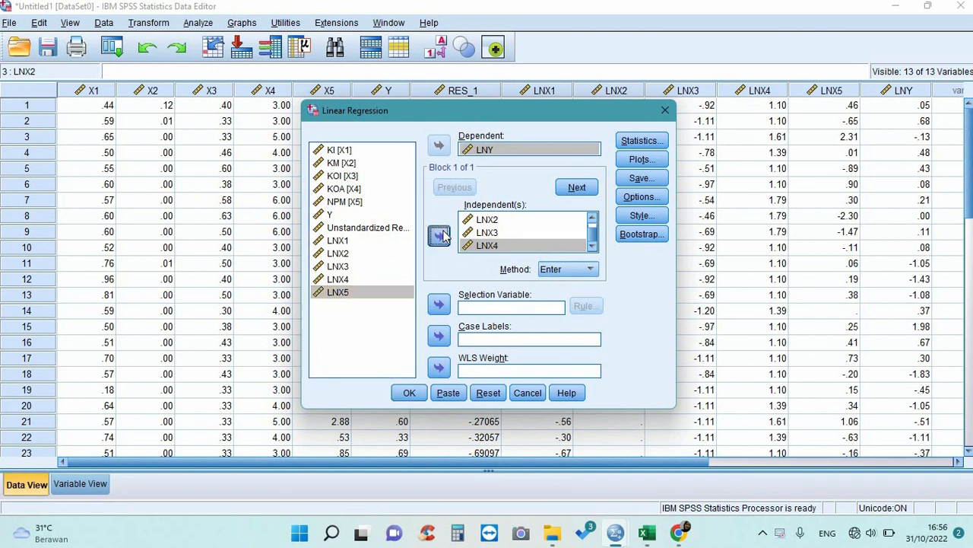
- Set the regression to save unstandardized residuals as a new variable and run it
{"action": "left_click", "coordinate": [627, 183]}
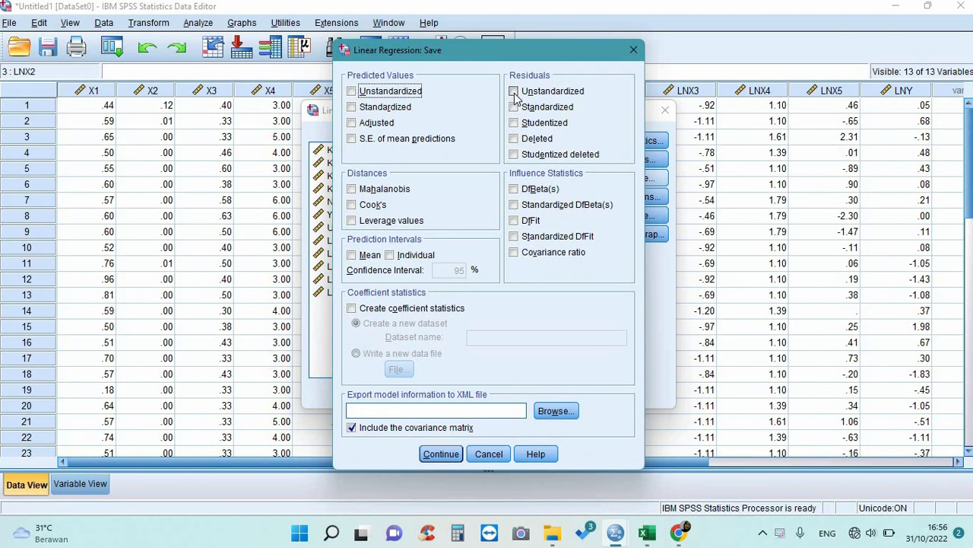
{"action": "left_click", "coordinate": [514, 91]}
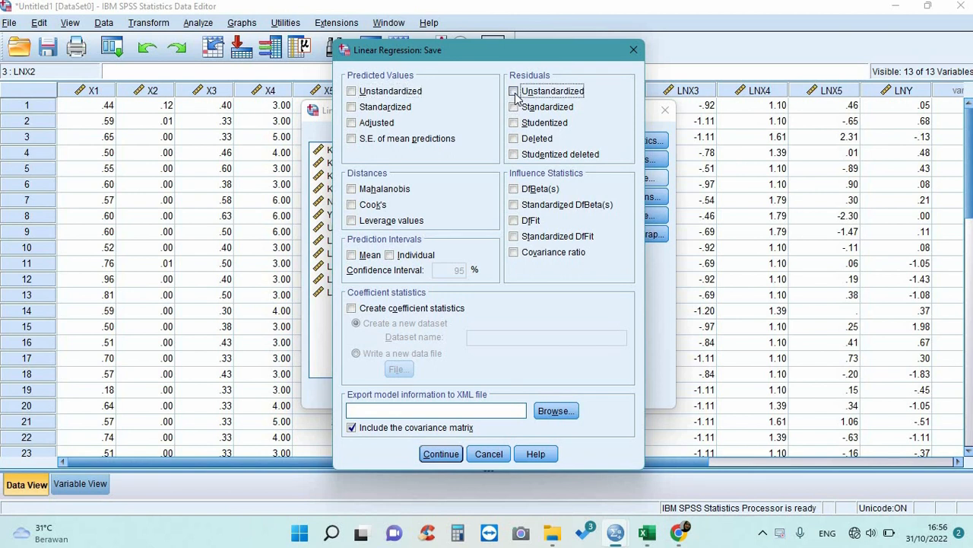
{"action": "left_click", "coordinate": [439, 454]}
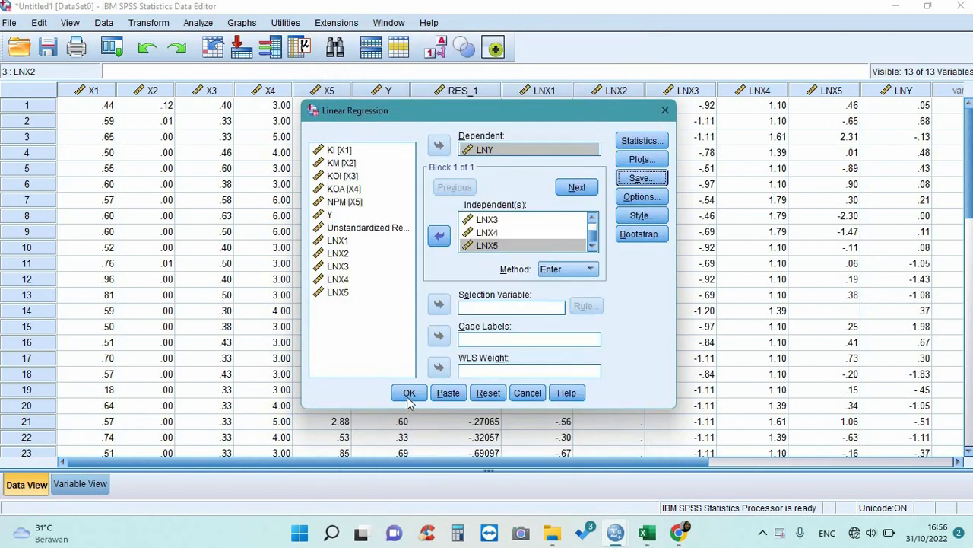
{"action": "left_click", "coordinate": [409, 395]}
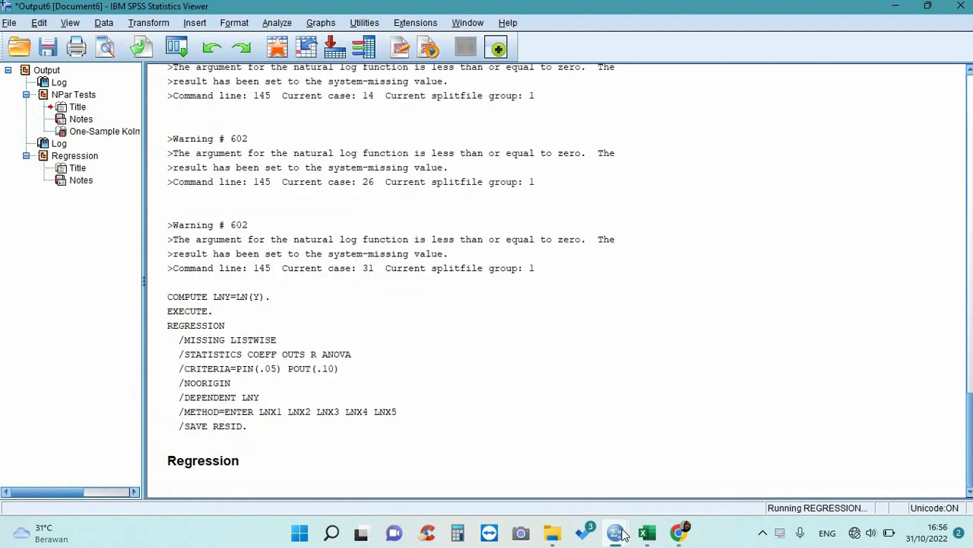
- Return to the dataset and view the newly saved residual column after LNY
{"action": "left_click", "coordinate": [618, 534]}
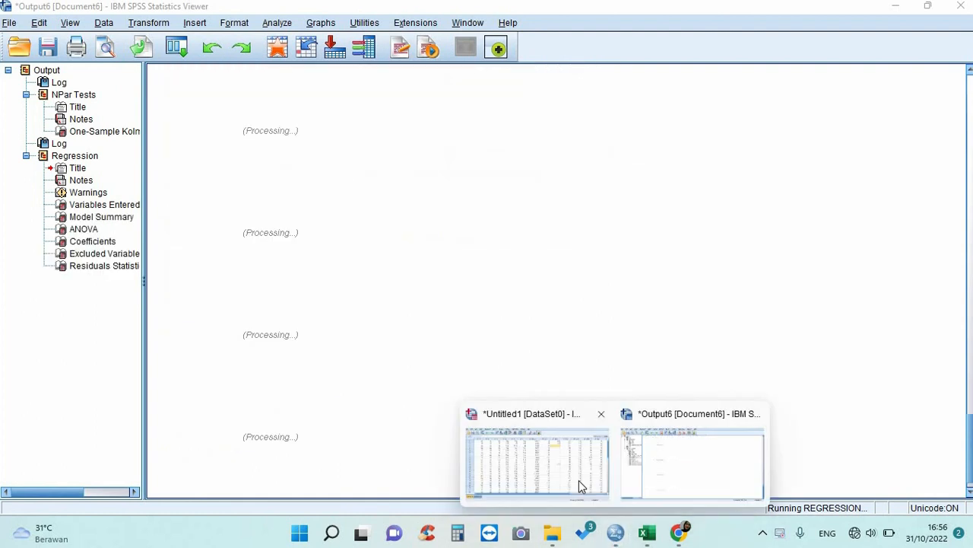
{"action": "left_click", "coordinate": [579, 480]}
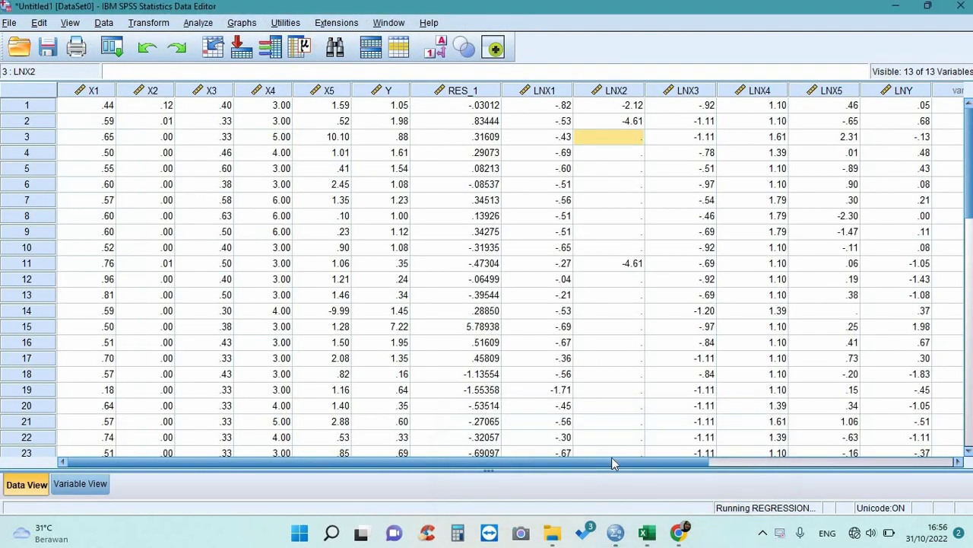
{"action": "left_click", "coordinate": [957, 462]}
{"action": "left_click", "coordinate": [958, 462]}
{"action": "left_click", "coordinate": [957, 462]}
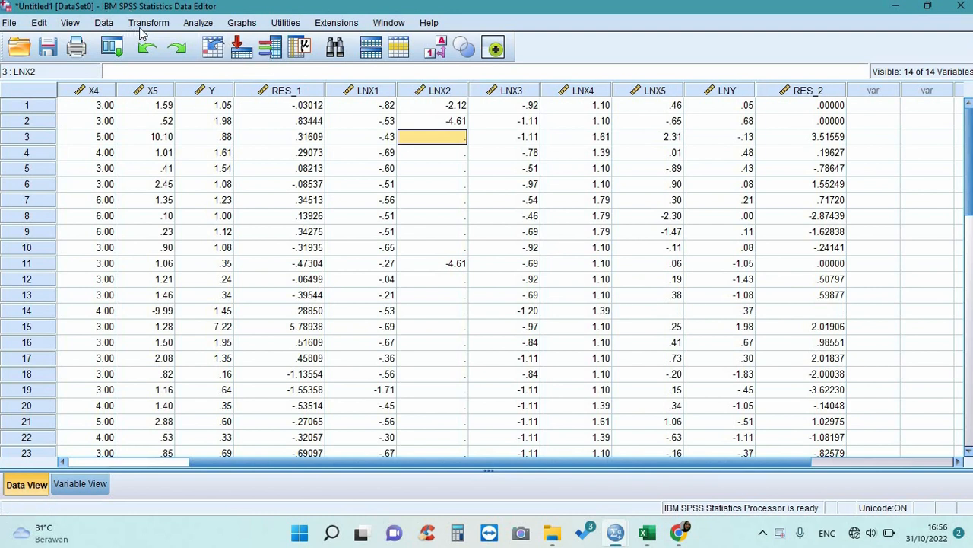
- Open the legacy 1-Sample K-S test with its settings cleared and add the newest unstandardized residual, RES_2, as the test variable
{"action": "left_click", "coordinate": [204, 23]}
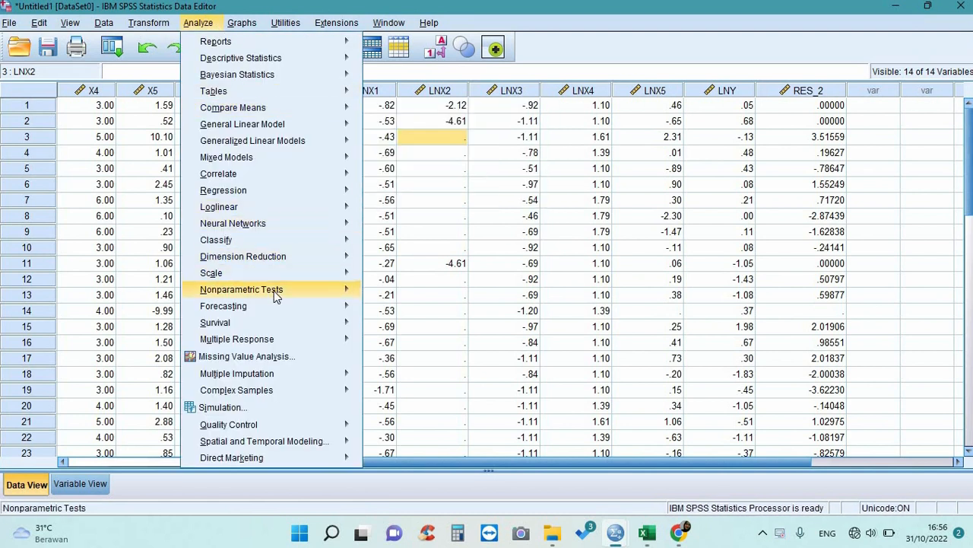
{"action": "mouse_move", "coordinate": [275, 291]}
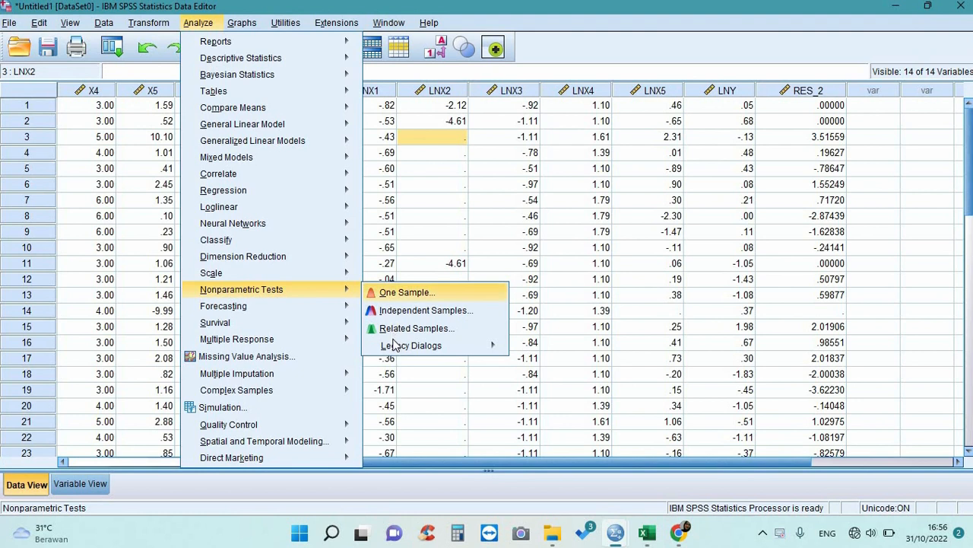
{"action": "mouse_move", "coordinate": [399, 347]}
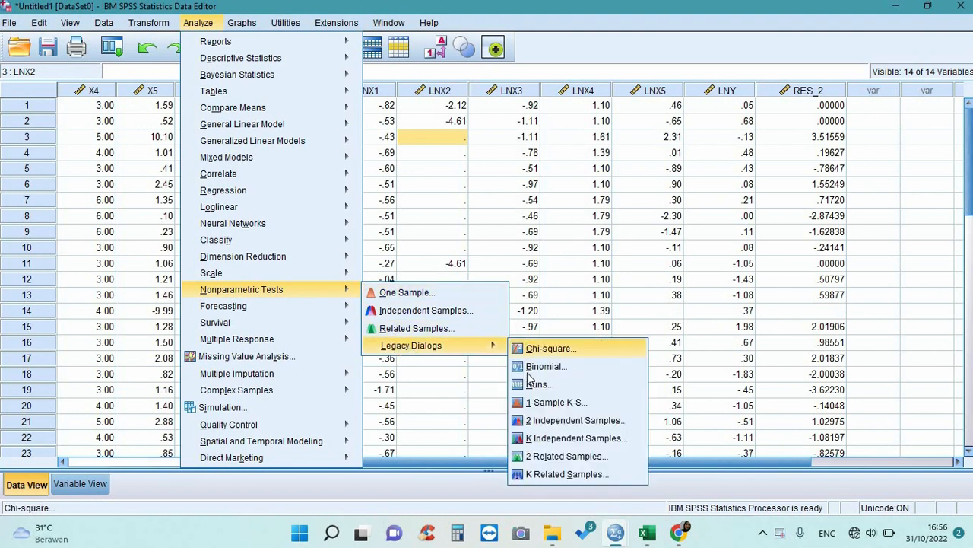
{"action": "left_click", "coordinate": [529, 408]}
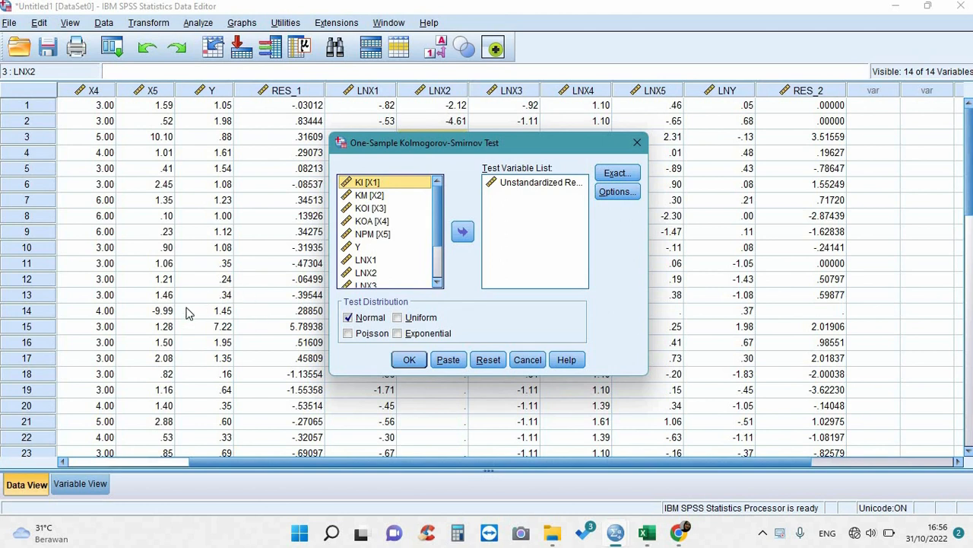
{"action": "left_click", "coordinate": [487, 361]}
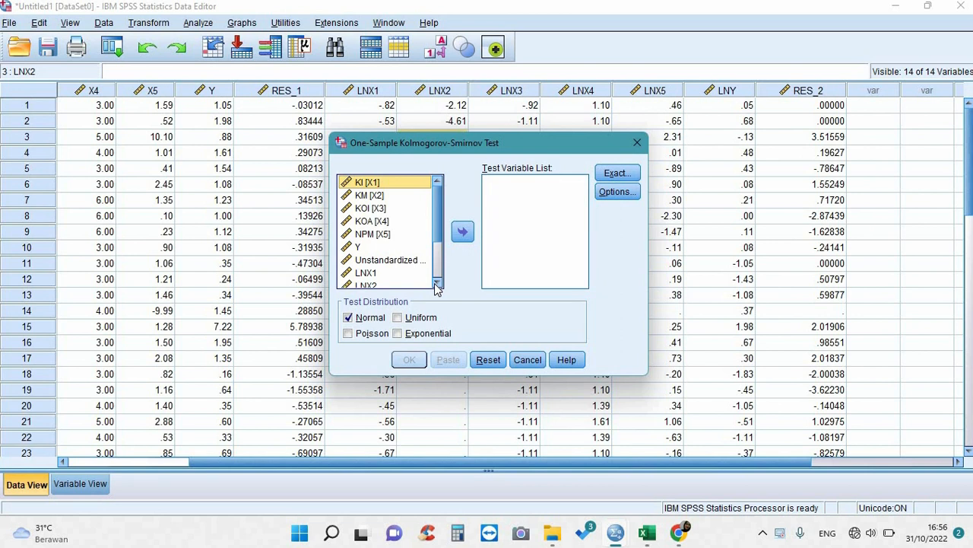
{"action": "scroll", "coordinate": [437, 287], "scroll_direction": "down", "scroll_amount": 2}
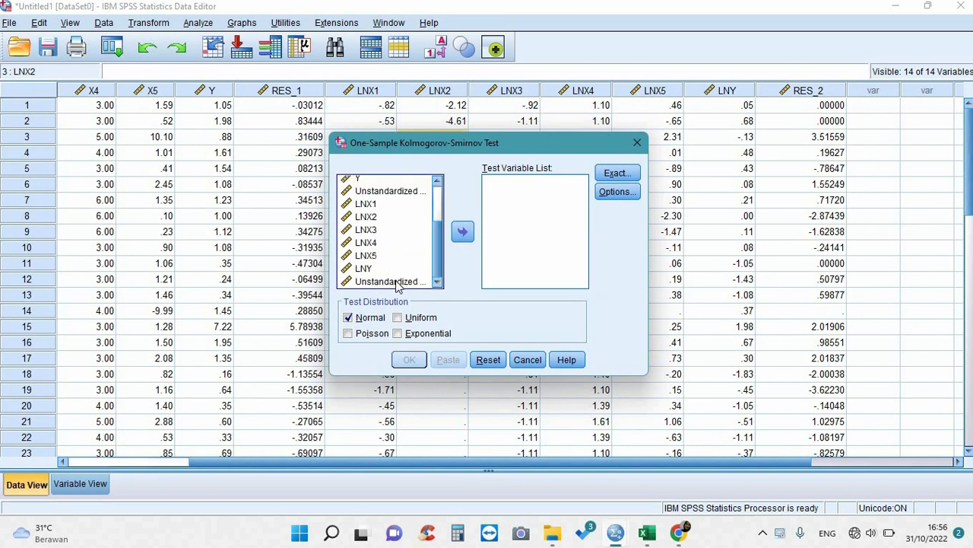
{"action": "left_click", "coordinate": [397, 283]}
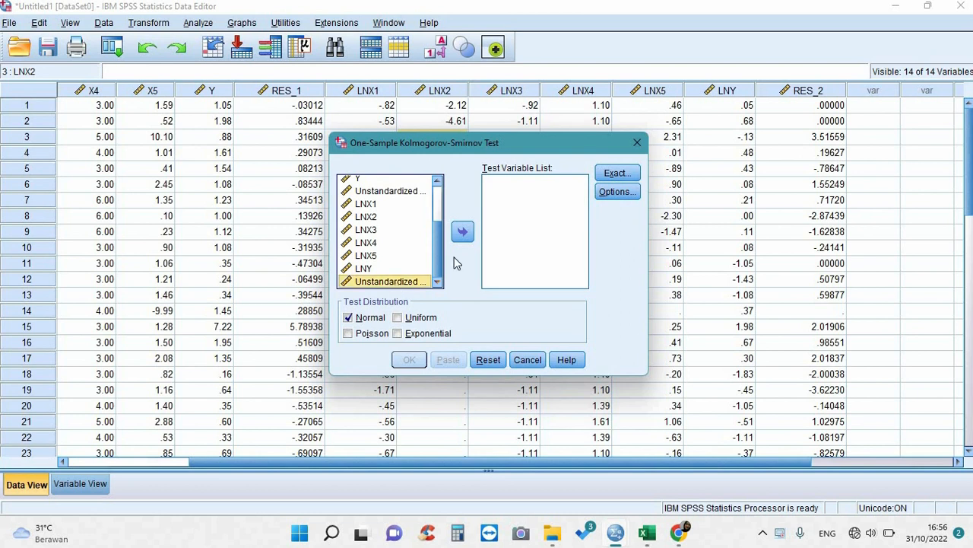
{"action": "left_click", "coordinate": [464, 232]}
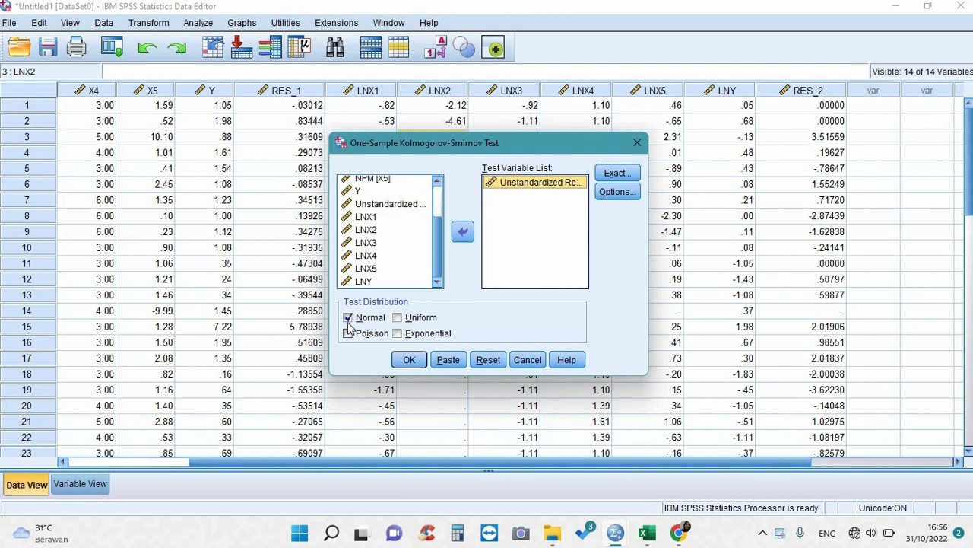
- Run the Kolmogorov-Smirnov test of RES_2 against the normal distribution and view its result table in the output
{"action": "left_click", "coordinate": [410, 365]}
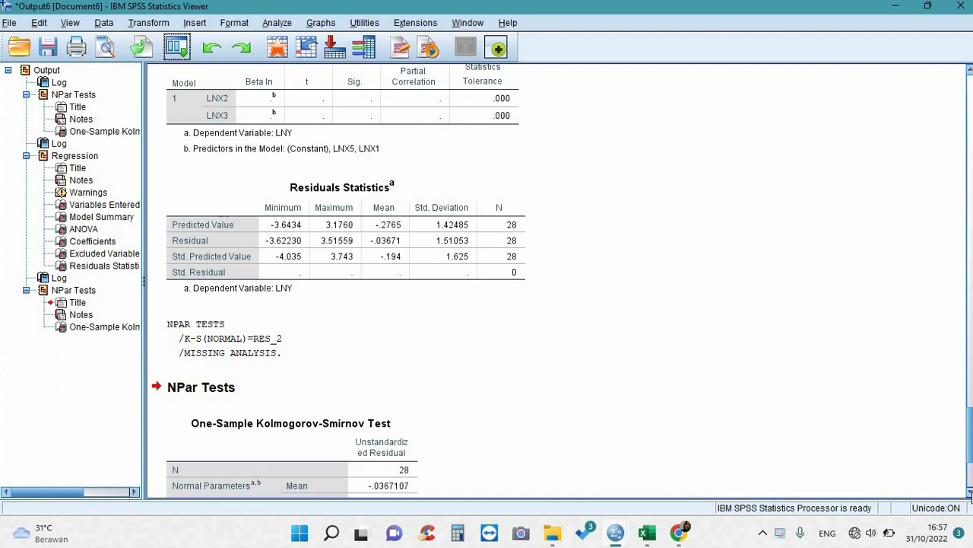
{"action": "scroll", "coordinate": [970, 493], "scroll_direction": "down", "scroll_amount": 5}
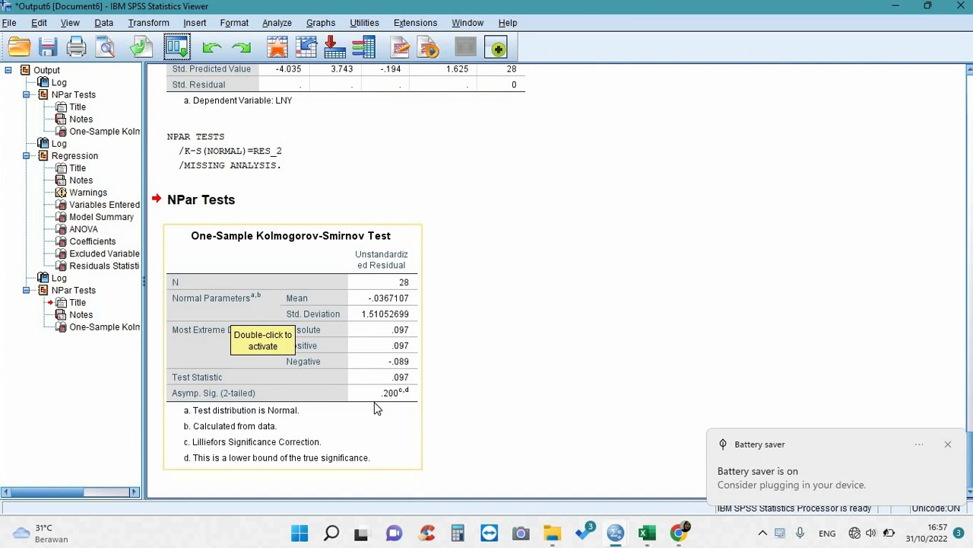
{"action": "left_click", "coordinate": [479, 297]}
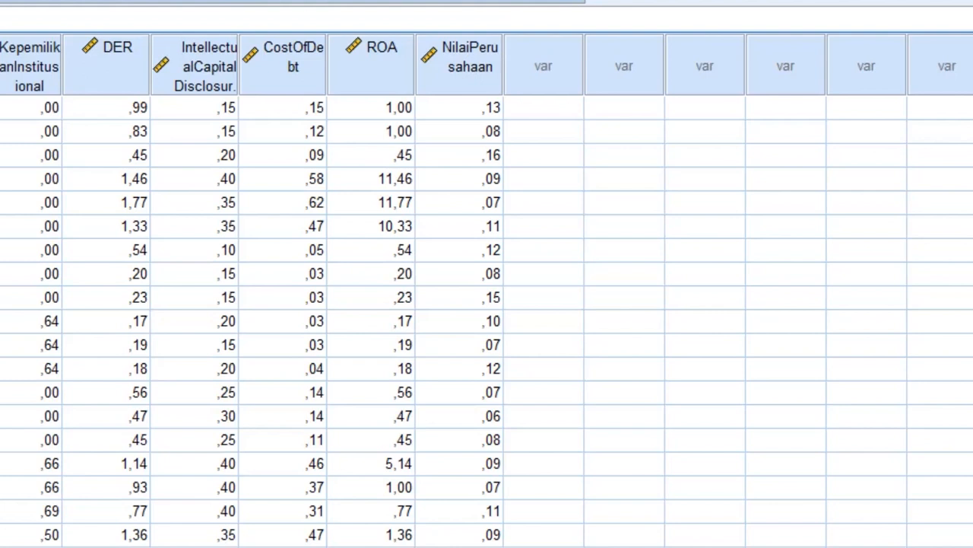
- Open a linear regression on the company-value dataset and set NilaiPerusahaan as the dependent variable
{"action": "left_click", "coordinate": [97, 1]}
{"action": "mouse_move", "coordinate": [200, 193]}
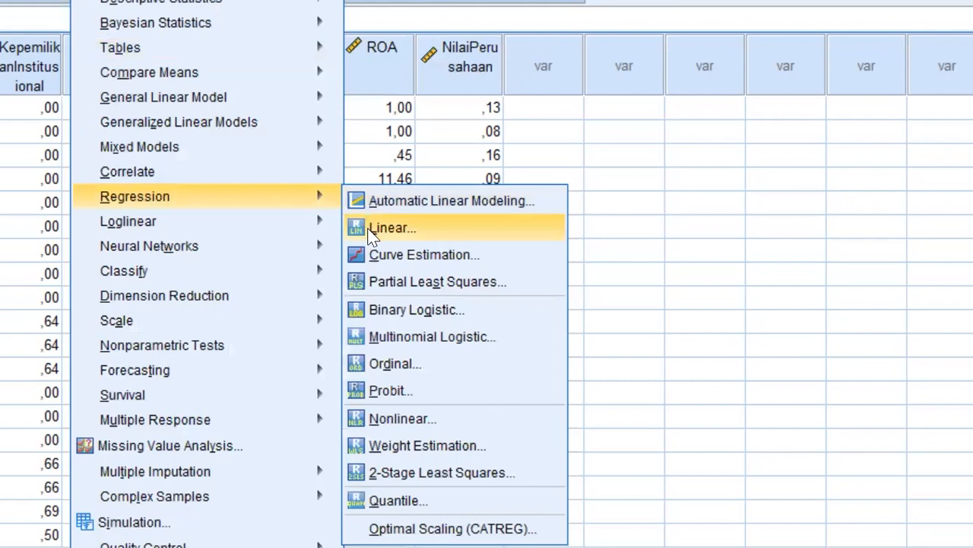
{"action": "left_click", "coordinate": [390, 227]}
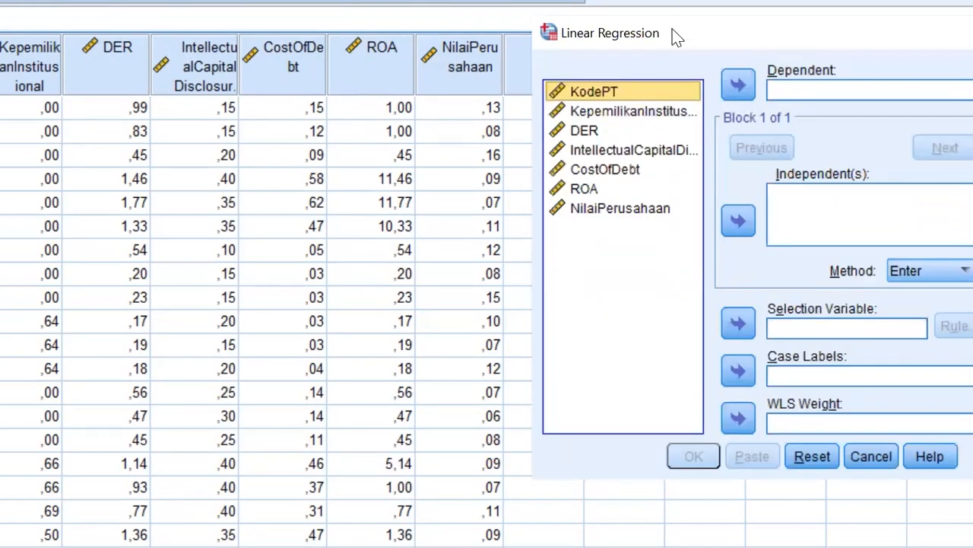
{"action": "left_click_drag", "start_coordinate": [672, 29], "coordinate": [650, 28]}
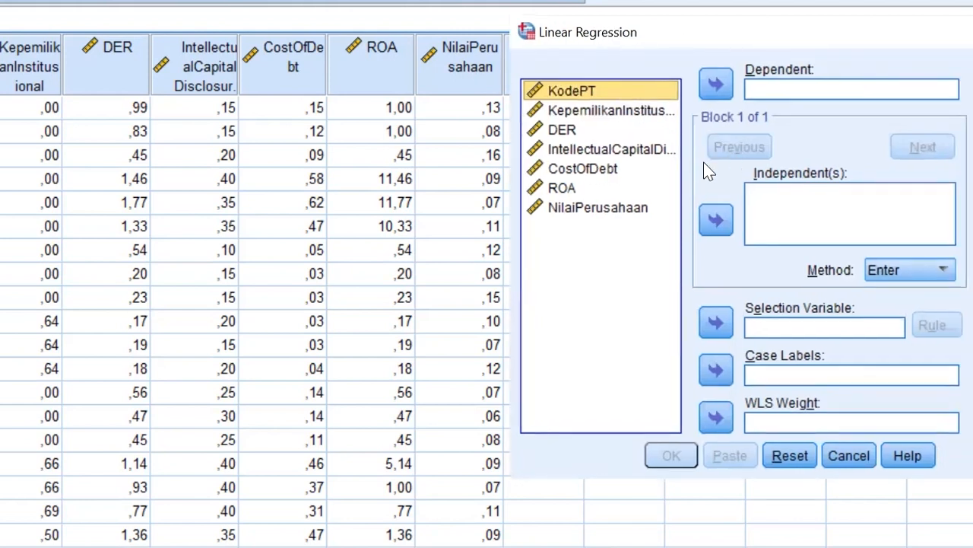
{"action": "left_click", "coordinate": [576, 208]}
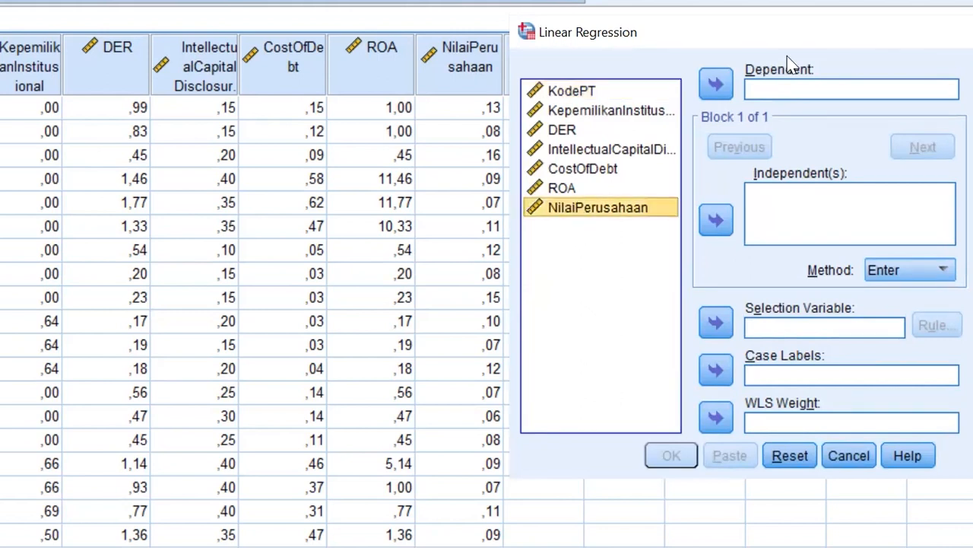
{"action": "left_click", "coordinate": [716, 84]}
- Add ROA, CostOfDebt, IntellectualCapitalDisclosure, DER and KepemilikanInstitusional to the regression's independent variables
{"action": "left_click", "coordinate": [605, 188]}
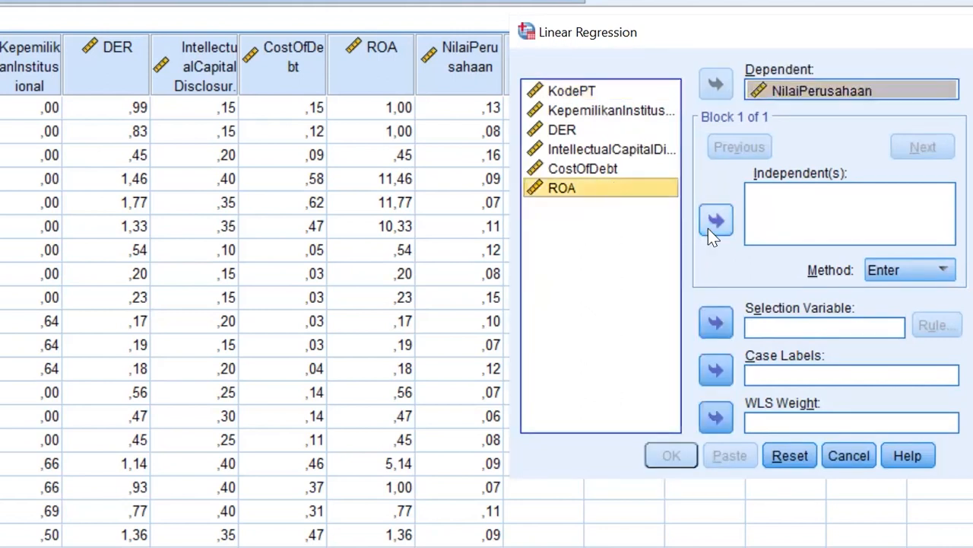
{"action": "left_click", "coordinate": [711, 224]}
{"action": "left_click", "coordinate": [611, 175]}
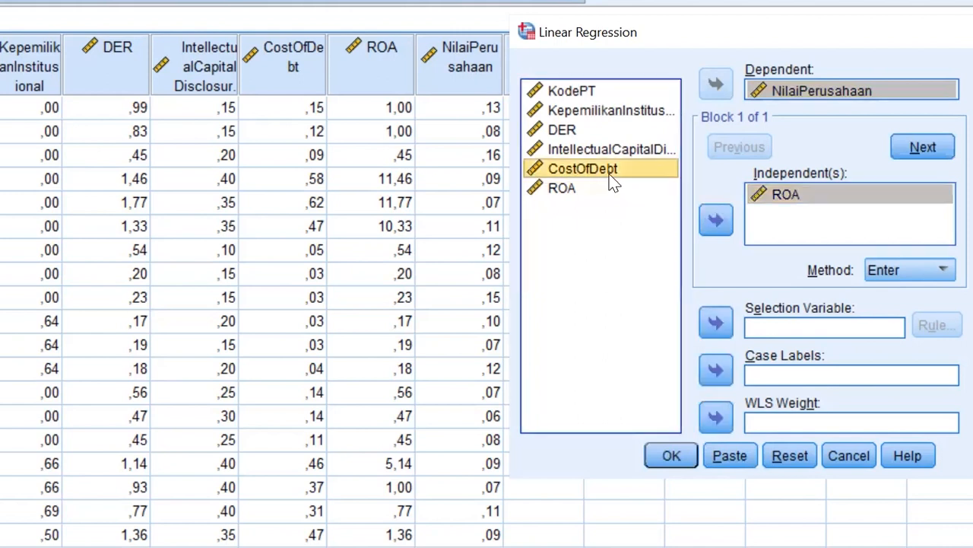
{"action": "left_click", "coordinate": [713, 220]}
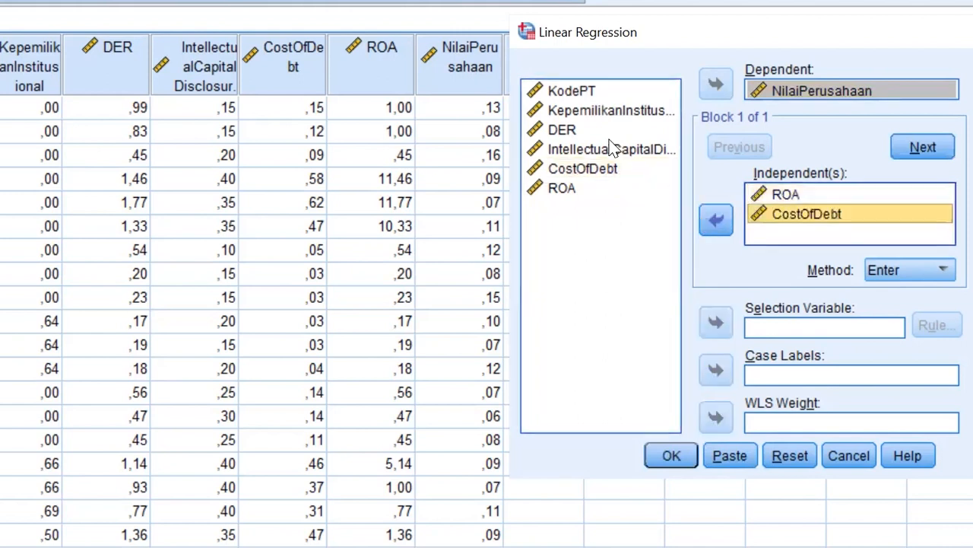
{"action": "left_click", "coordinate": [613, 149]}
{"action": "left_click", "coordinate": [707, 217]}
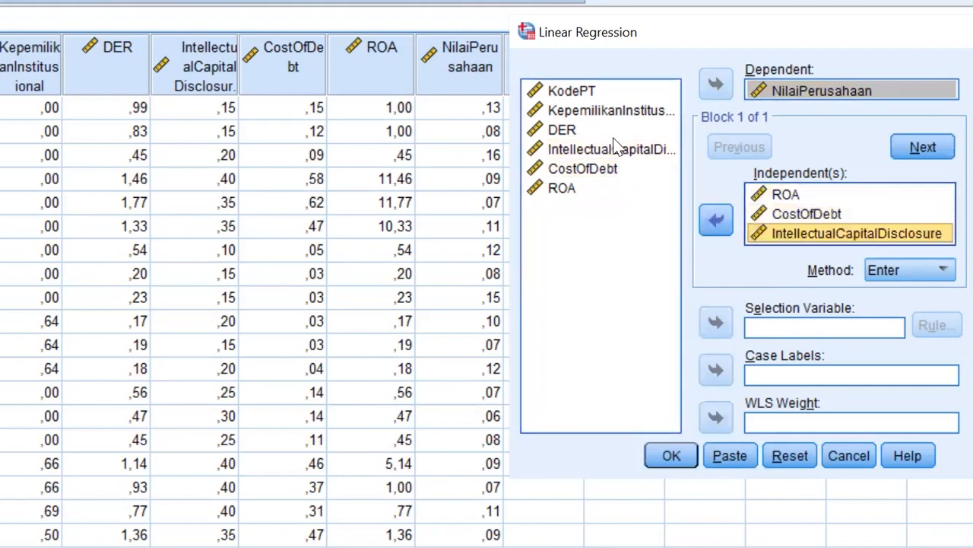
{"action": "left_click", "coordinate": [613, 132]}
{"action": "left_click", "coordinate": [717, 211]}
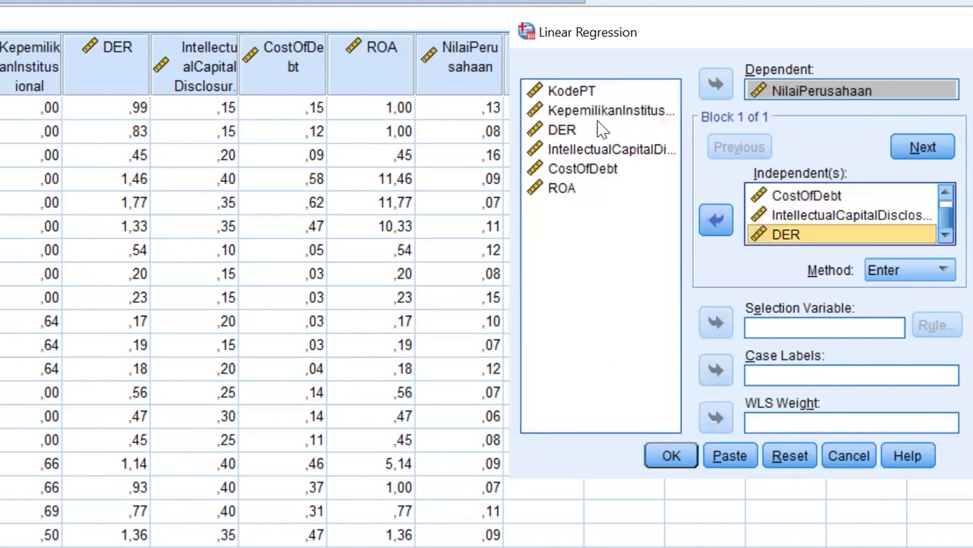
{"action": "left_click", "coordinate": [593, 110]}
{"action": "left_click", "coordinate": [715, 220]}
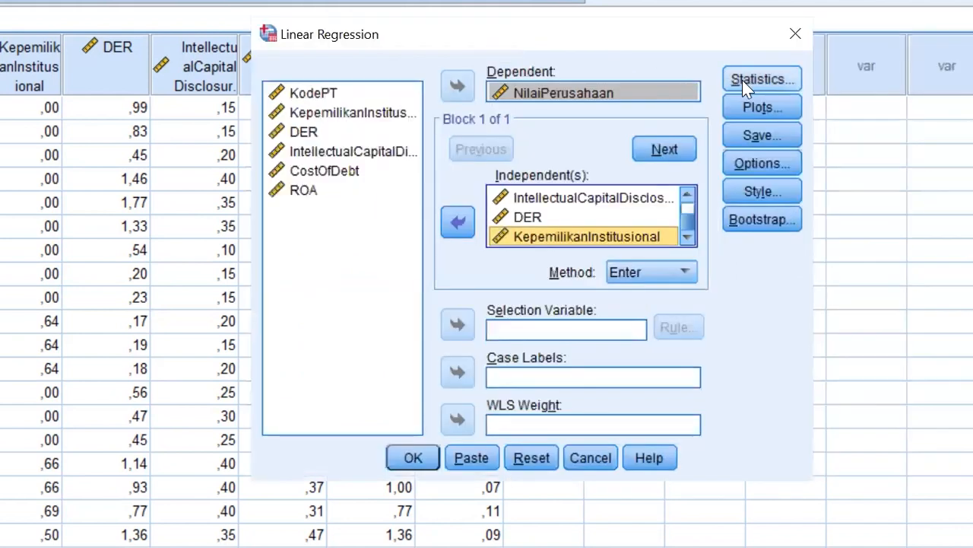
- Run the regression with collinearity diagnostics and examine the Tolerance and VIF values in the Coefficients table
{"action": "left_click", "coordinate": [742, 80]}
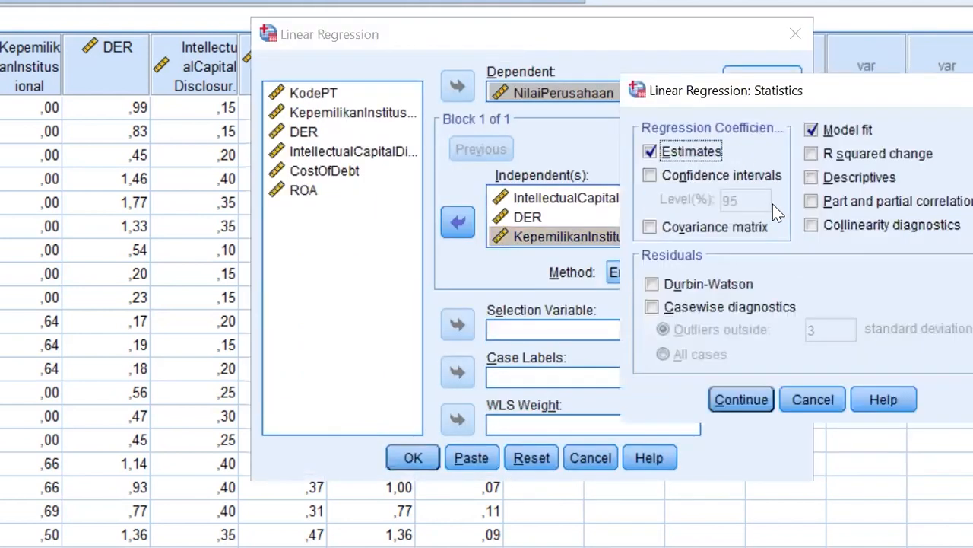
{"action": "left_click", "coordinate": [822, 232]}
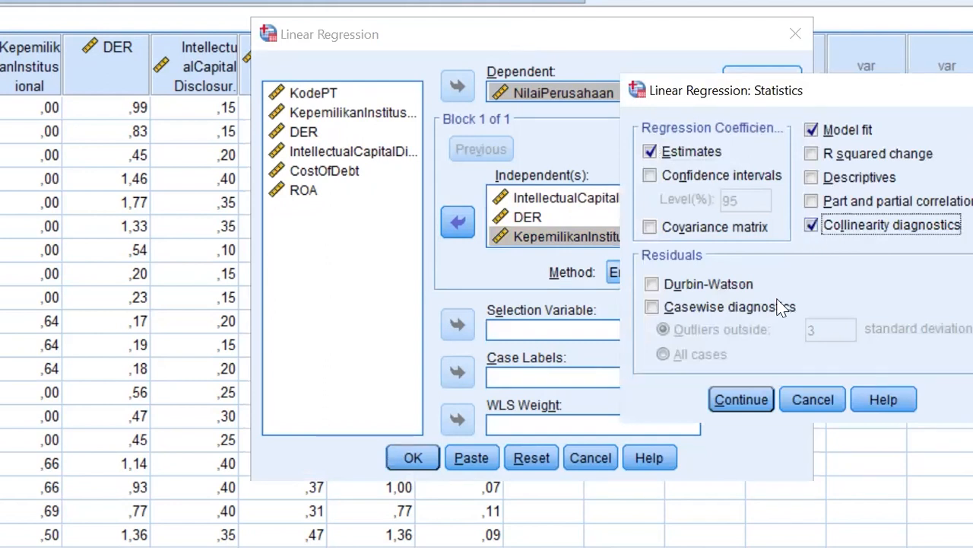
{"action": "left_click", "coordinate": [738, 401]}
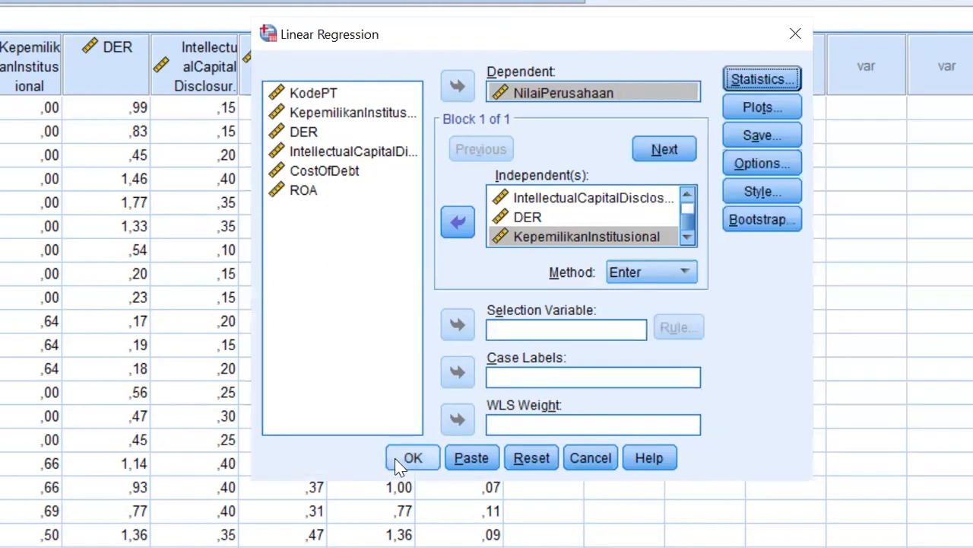
{"action": "left_click", "coordinate": [395, 458]}
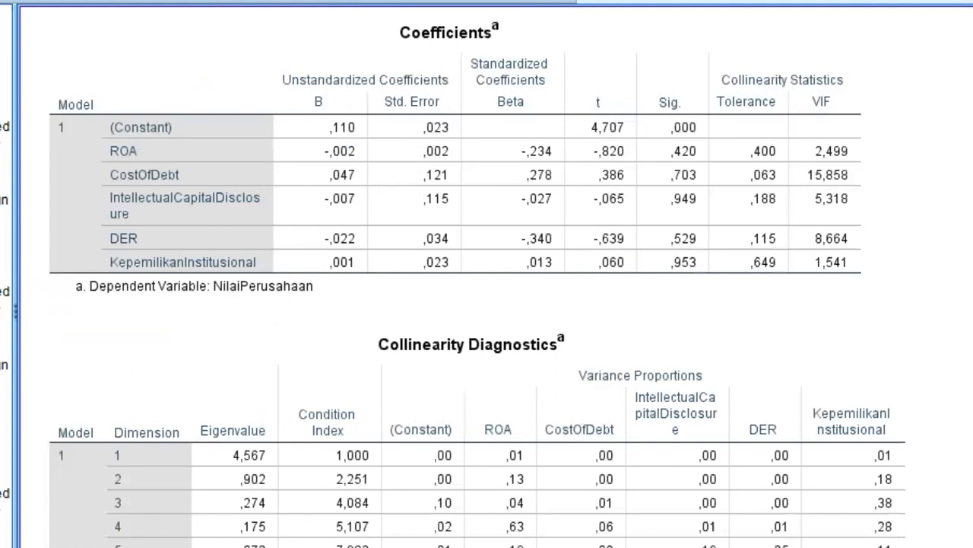
{"action": "scroll", "coordinate": [478, 277], "scroll_direction": "down", "scroll_amount": 3}
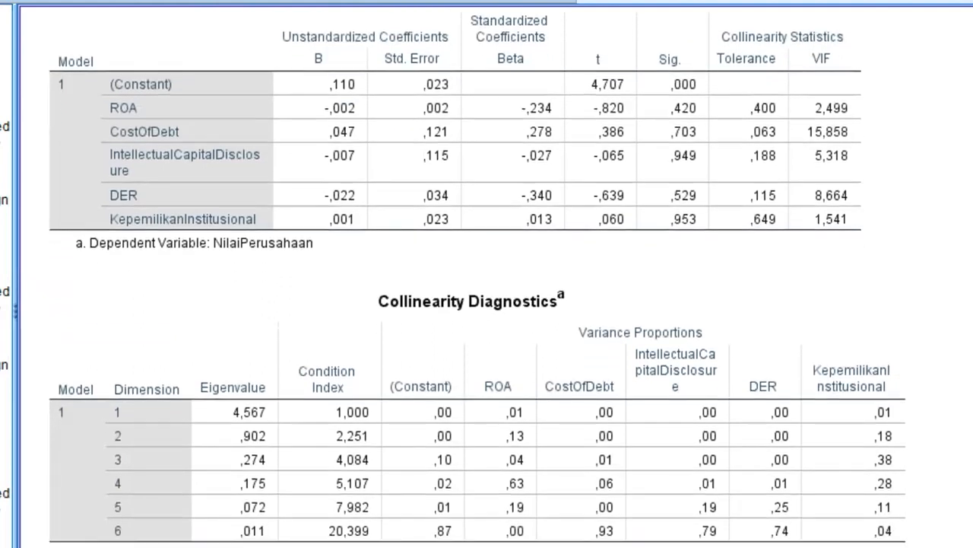
{"action": "scroll", "coordinate": [478, 277], "scroll_direction": "up", "scroll_amount": 6}
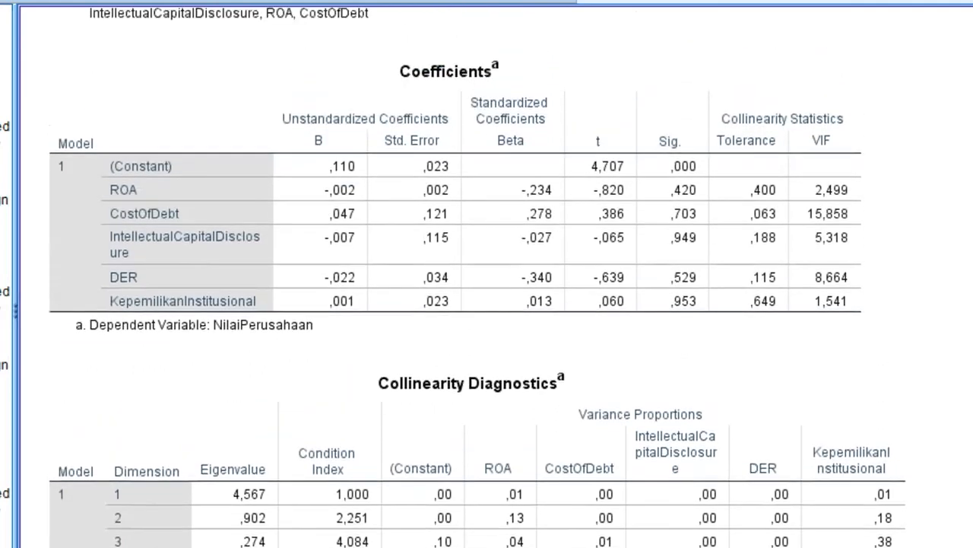
{"action": "scroll", "coordinate": [477, 277], "scroll_direction": "down", "scroll_amount": 3}
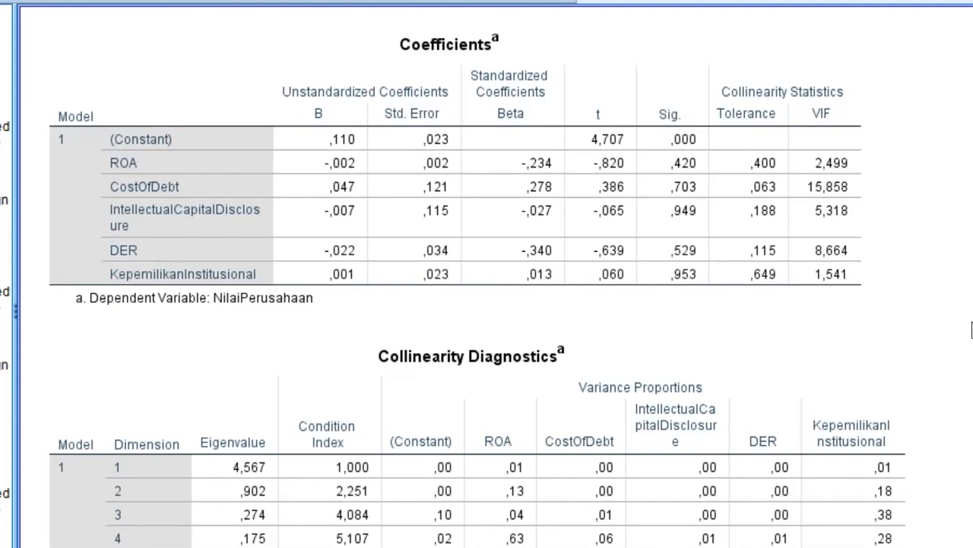
{"action": "left_click", "coordinate": [768, 199]}
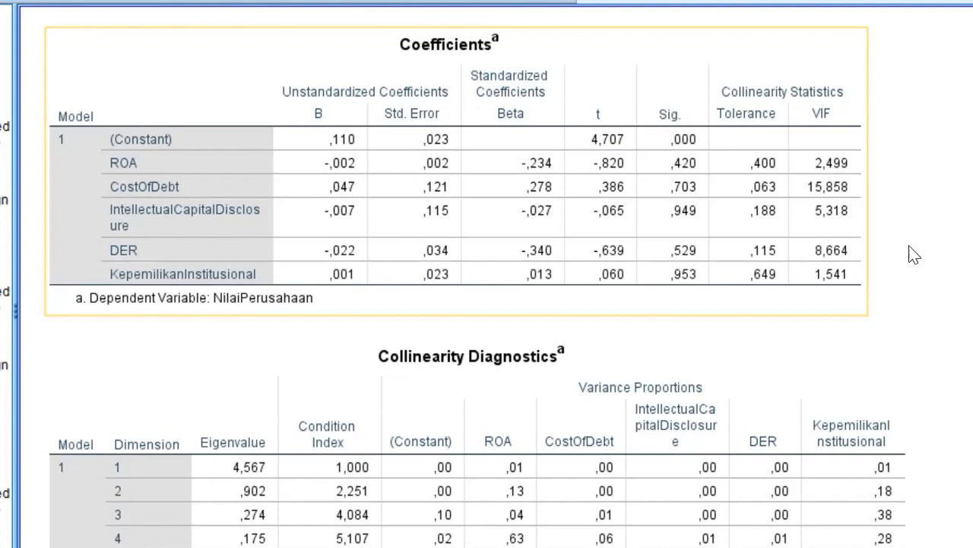
{"action": "left_click", "coordinate": [930, 268]}
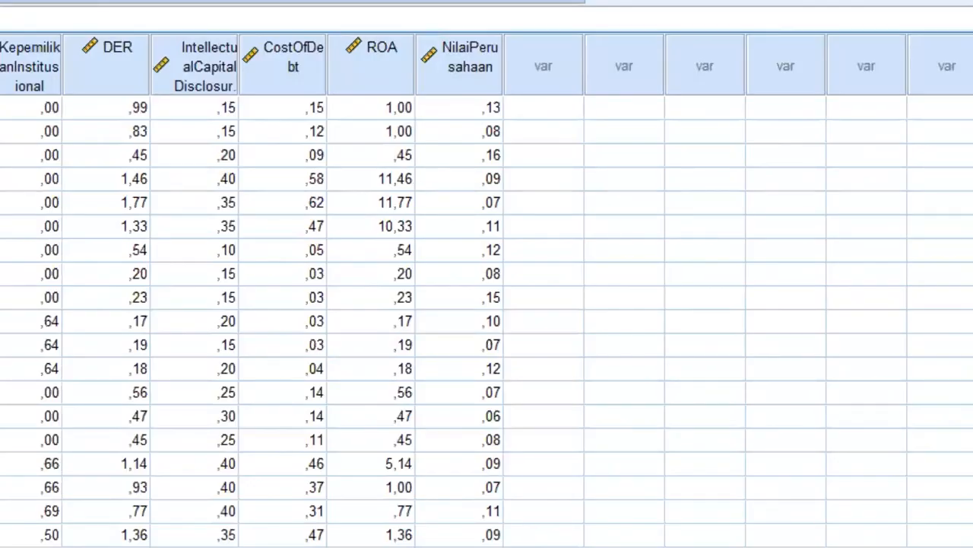
- Rerun the linear regression without CostOfDebt as an independent variable and view the new output down to the Coefficients table
{"action": "left_click", "coordinate": [99, 1]}
{"action": "mouse_move", "coordinate": [245, 192]}
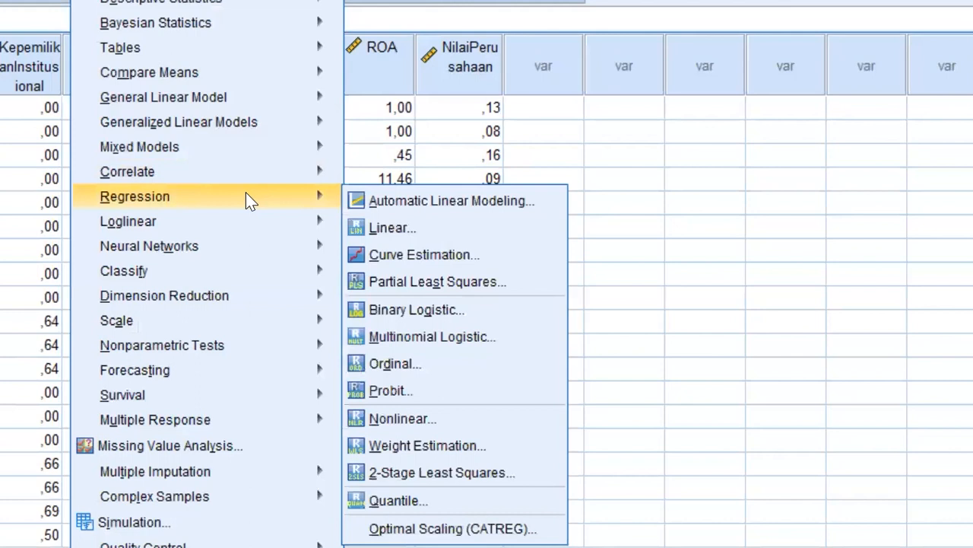
{"action": "left_click", "coordinate": [391, 228]}
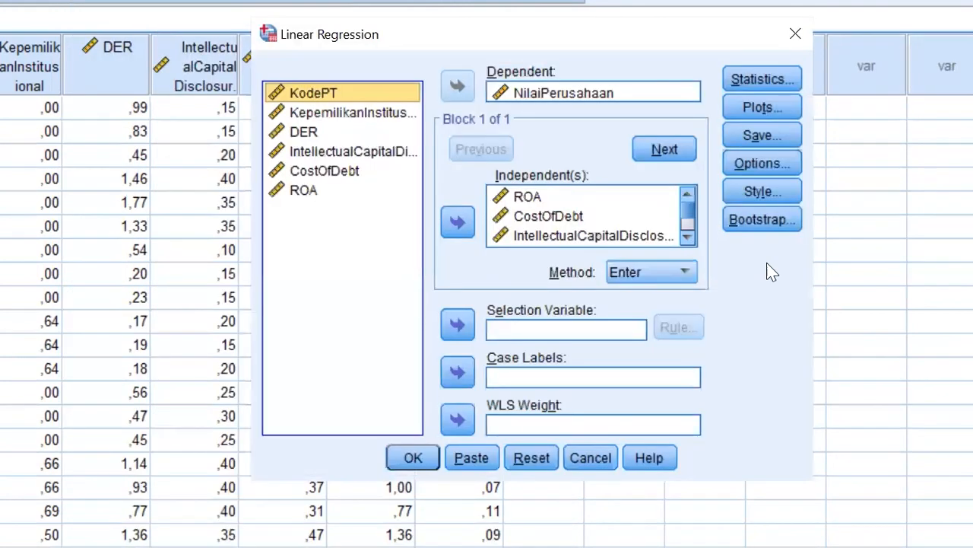
{"action": "left_click", "coordinate": [580, 214]}
{"action": "left_click", "coordinate": [571, 217]}
{"action": "left_click", "coordinate": [459, 223]}
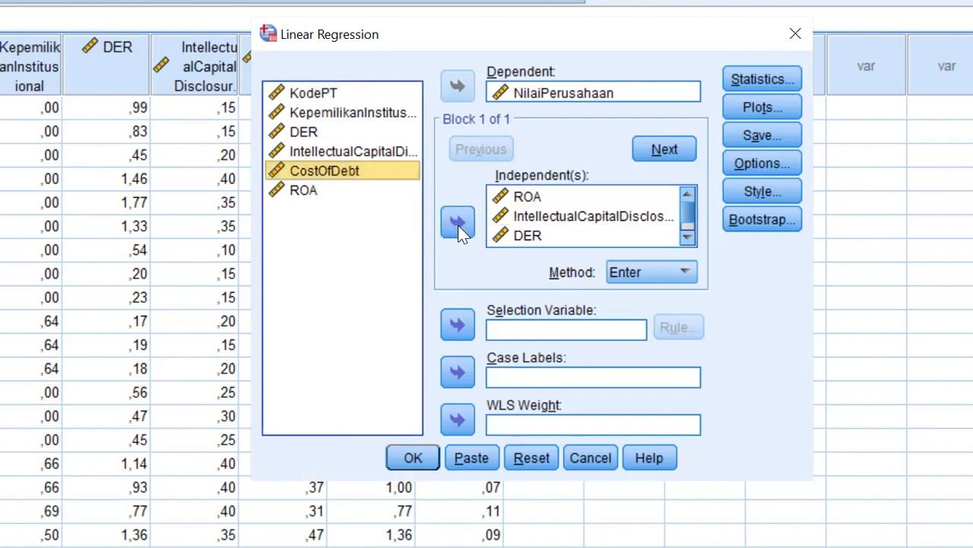
{"action": "left_click", "coordinate": [432, 458]}
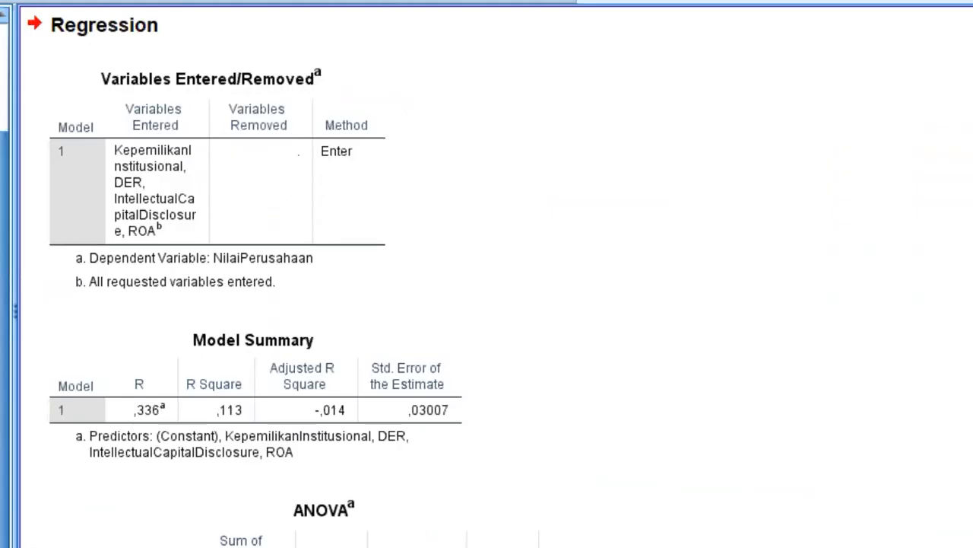
{"action": "scroll", "coordinate": [456, 274], "scroll_direction": "down", "scroll_amount": 5}
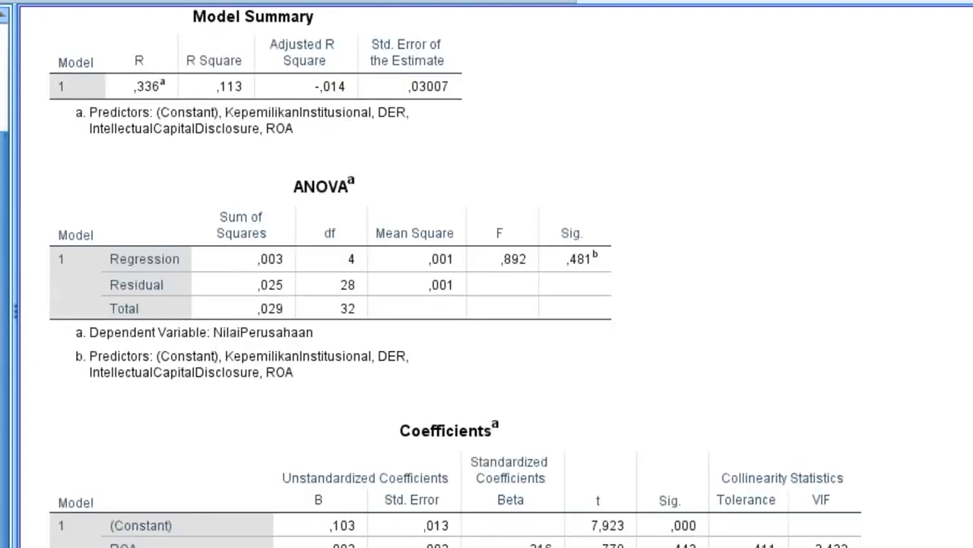
{"action": "scroll", "coordinate": [457, 273], "scroll_direction": "down", "scroll_amount": 3}
{"action": "scroll", "coordinate": [956, 369], "scroll_direction": "down", "scroll_amount": 1}
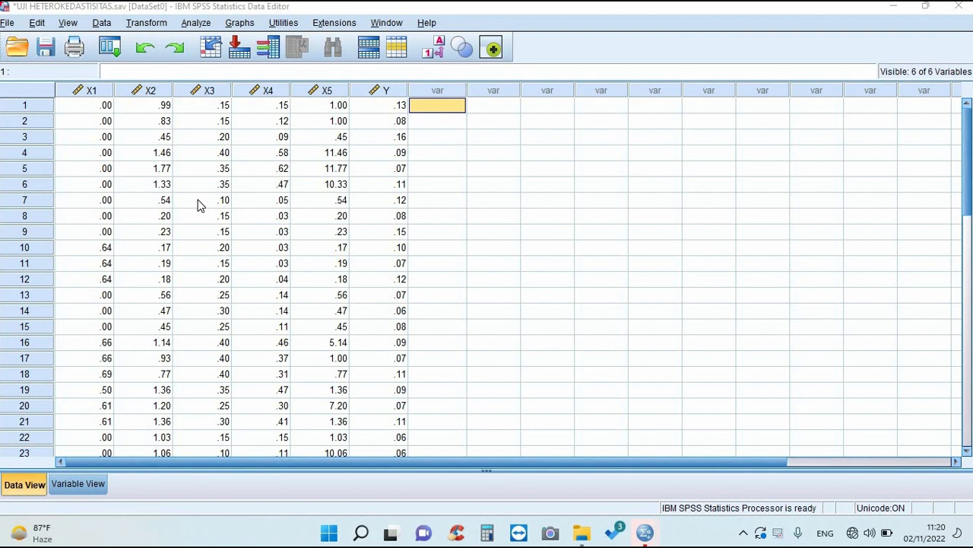
- Open a linear regression on the heteroscedasticity dataset, clear its previous settings and set NILAI PERUSAHAAN [Y] as the dependent variable
{"action": "left_click", "coordinate": [203, 29]}
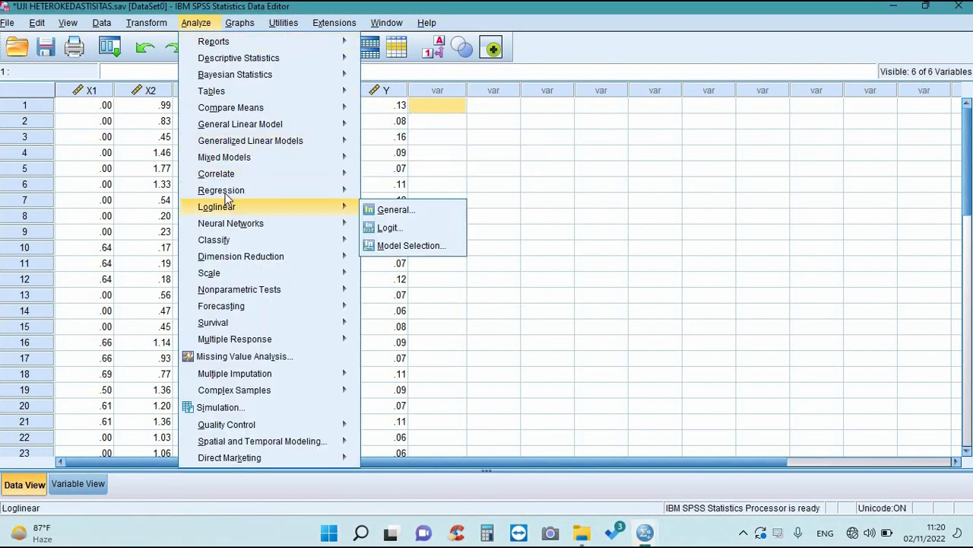
{"action": "mouse_move", "coordinate": [227, 196]}
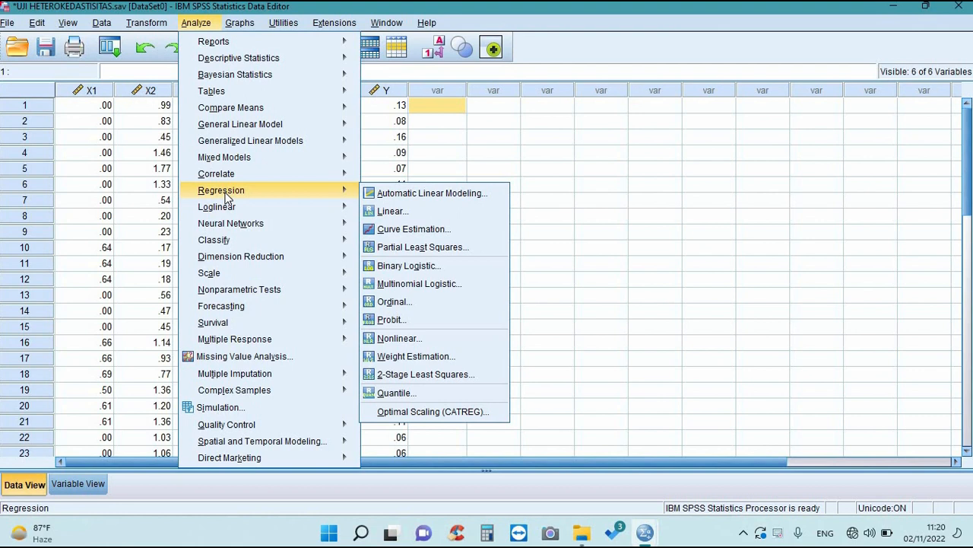
{"action": "left_click", "coordinate": [402, 211]}
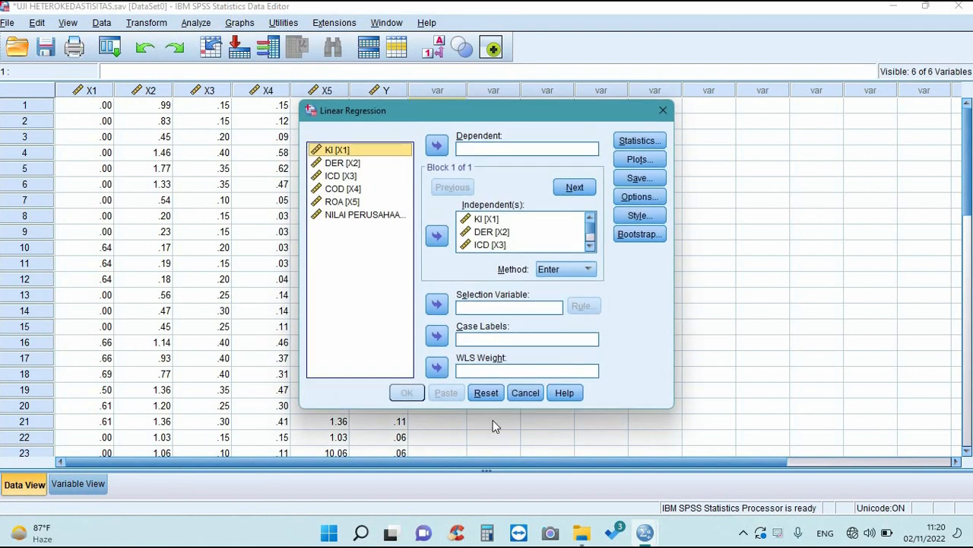
{"action": "left_click", "coordinate": [487, 392]}
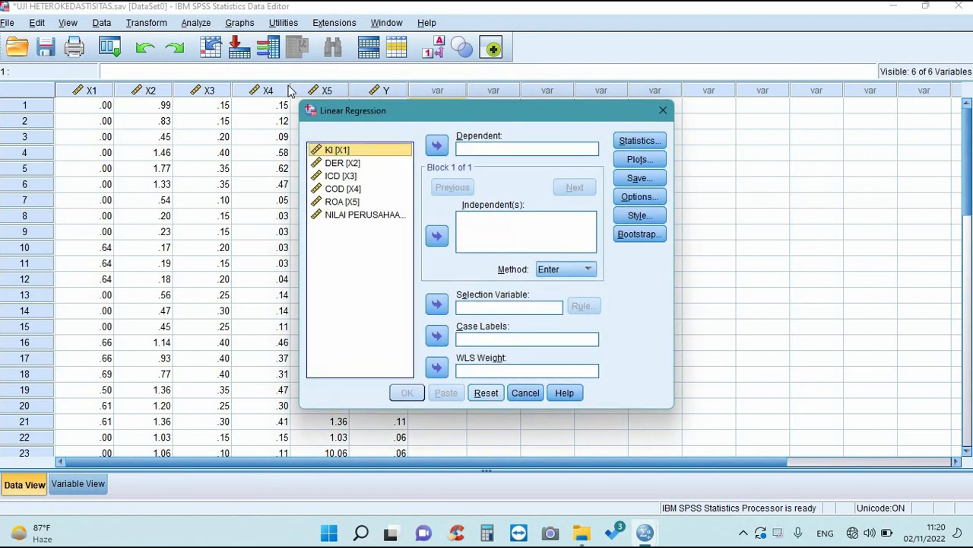
{"action": "left_click", "coordinate": [355, 213]}
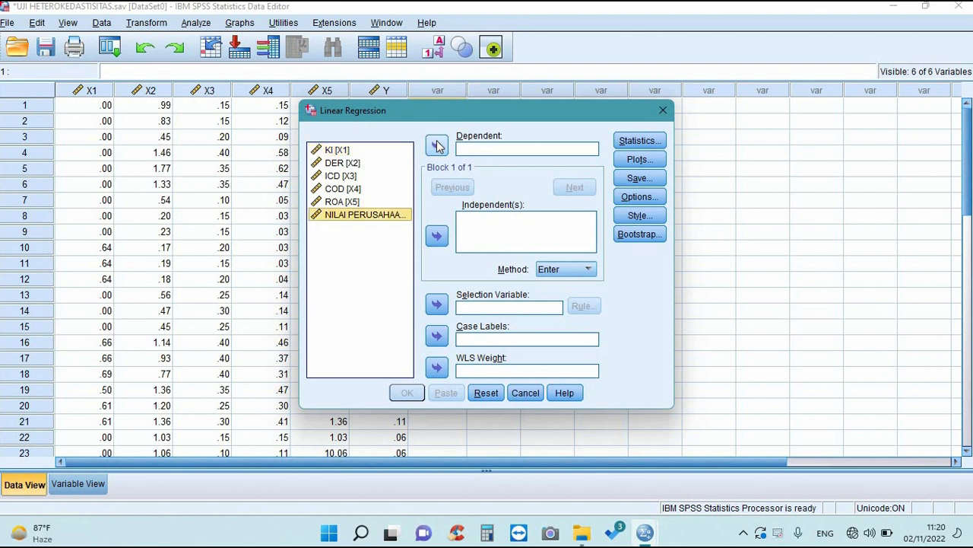
{"action": "left_click", "coordinate": [438, 147]}
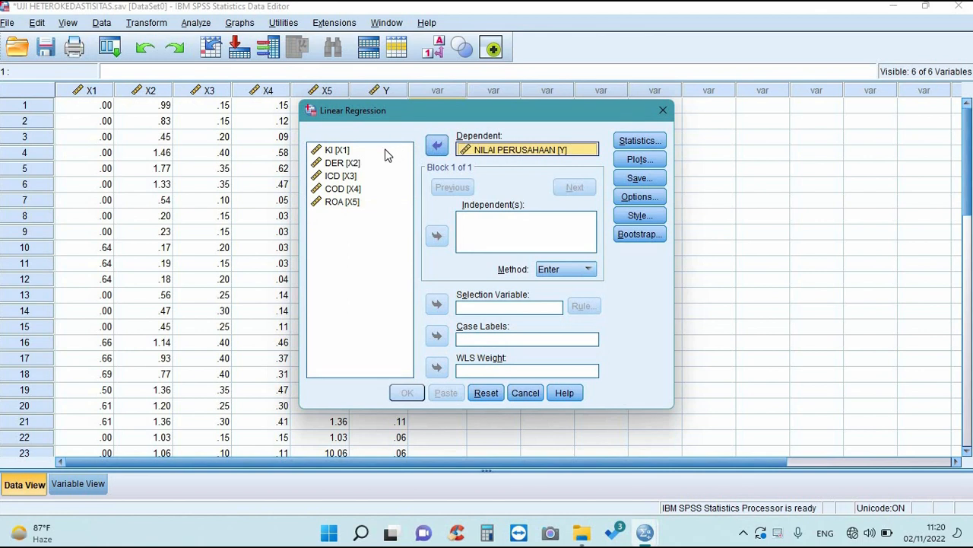
- Add KI [X1], DER [X2], ICD [X3], COD [X4] and ROA [X5] to the regression's independent variables
{"action": "left_click", "coordinate": [384, 153]}
{"action": "left_click", "coordinate": [435, 236]}
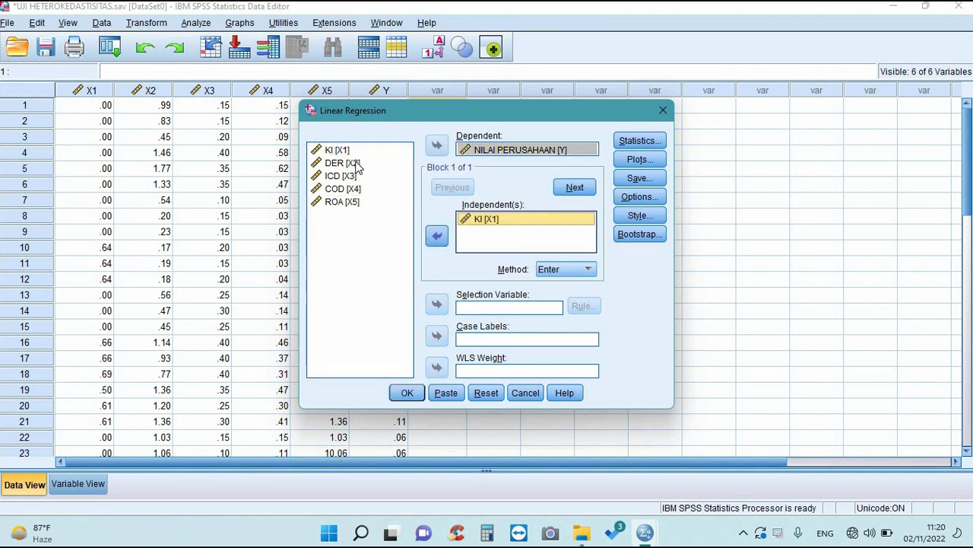
{"action": "left_click", "coordinate": [435, 237]}
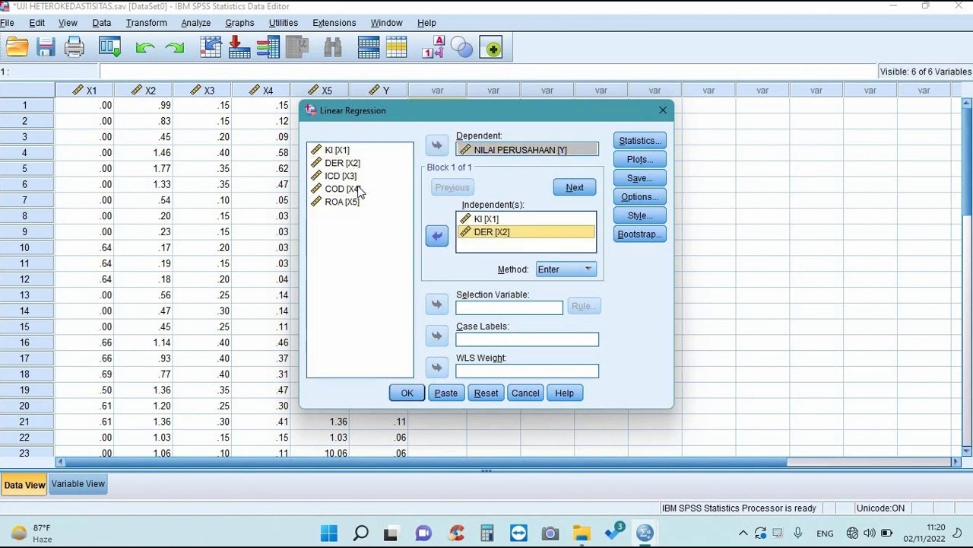
{"action": "left_click", "coordinate": [435, 234]}
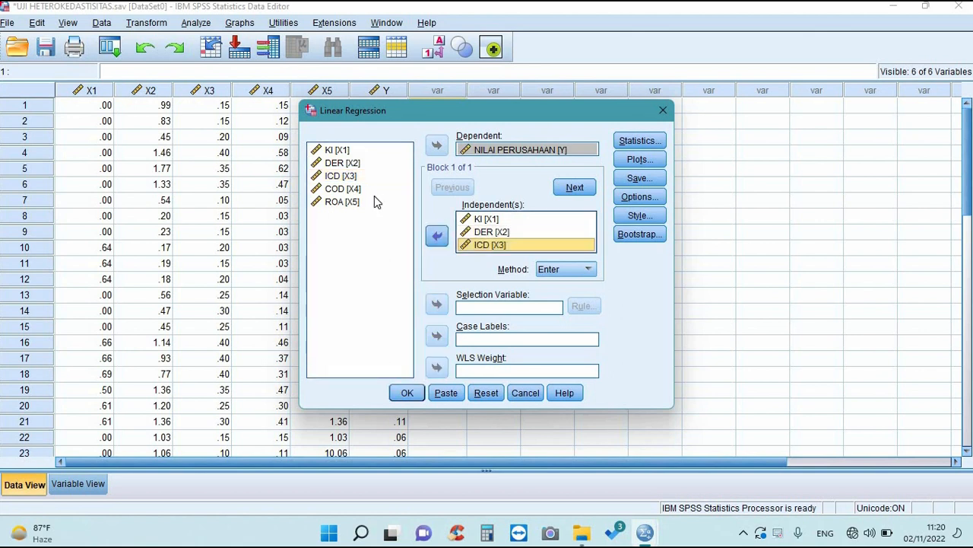
{"action": "left_click", "coordinate": [373, 199]}
{"action": "left_click", "coordinate": [361, 189]}
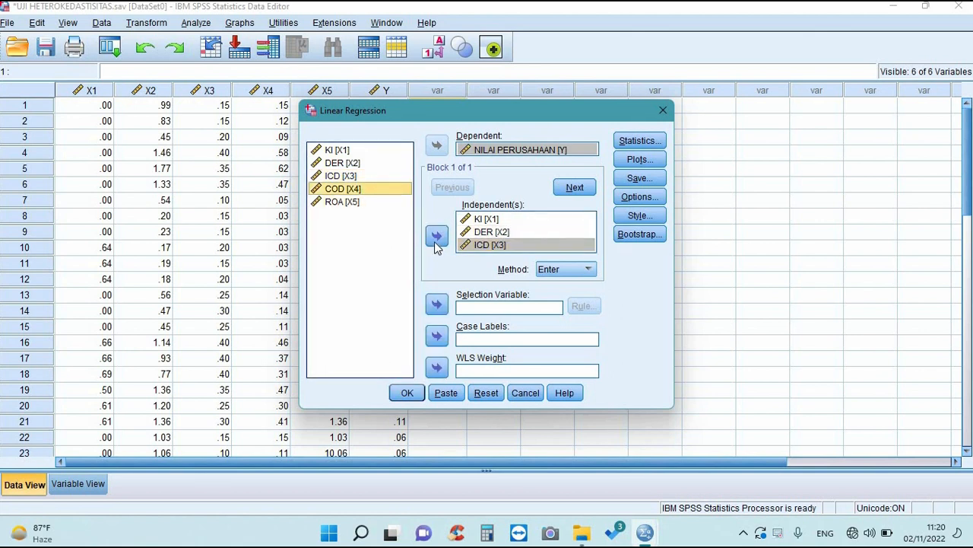
{"action": "left_click", "coordinate": [436, 236]}
{"action": "left_click", "coordinate": [344, 202]}
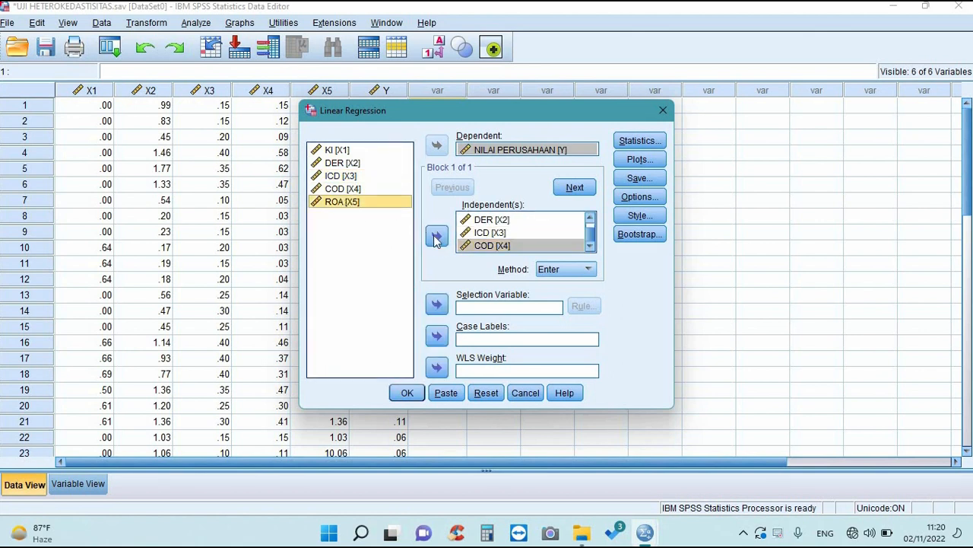
{"action": "left_click", "coordinate": [437, 236]}
- Run the regression with unstandardized residuals saved as a new variable, and return to the dataset
{"action": "left_click", "coordinate": [639, 178]}
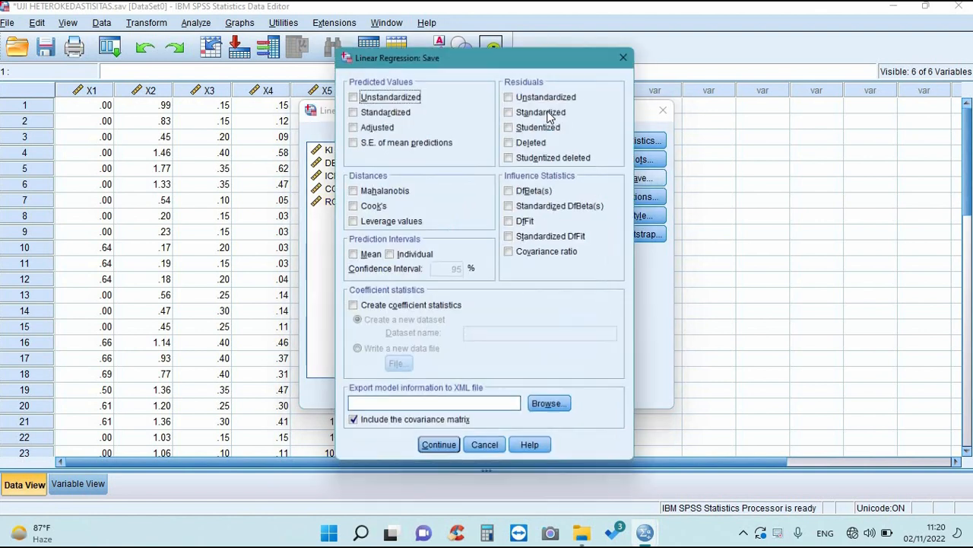
{"action": "left_click", "coordinate": [527, 100]}
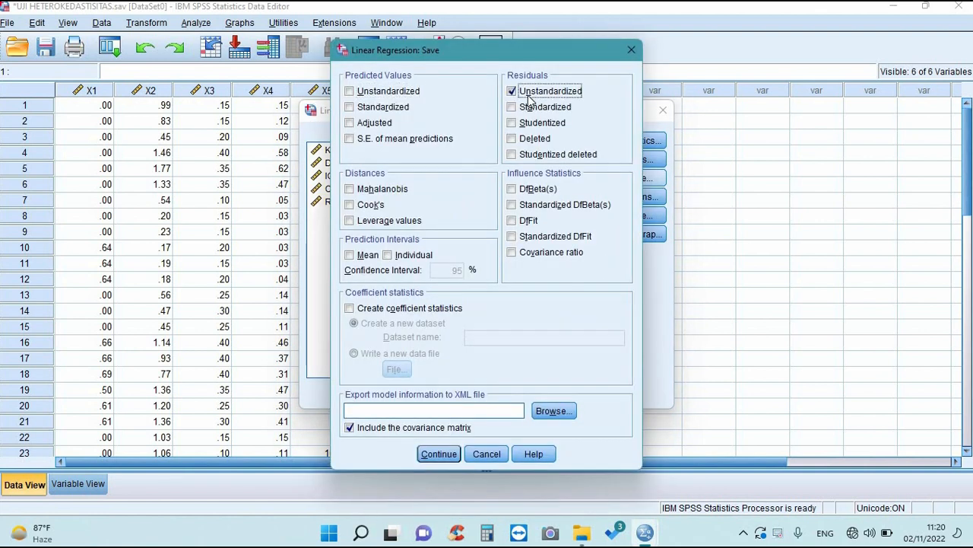
{"action": "left_click", "coordinate": [440, 455]}
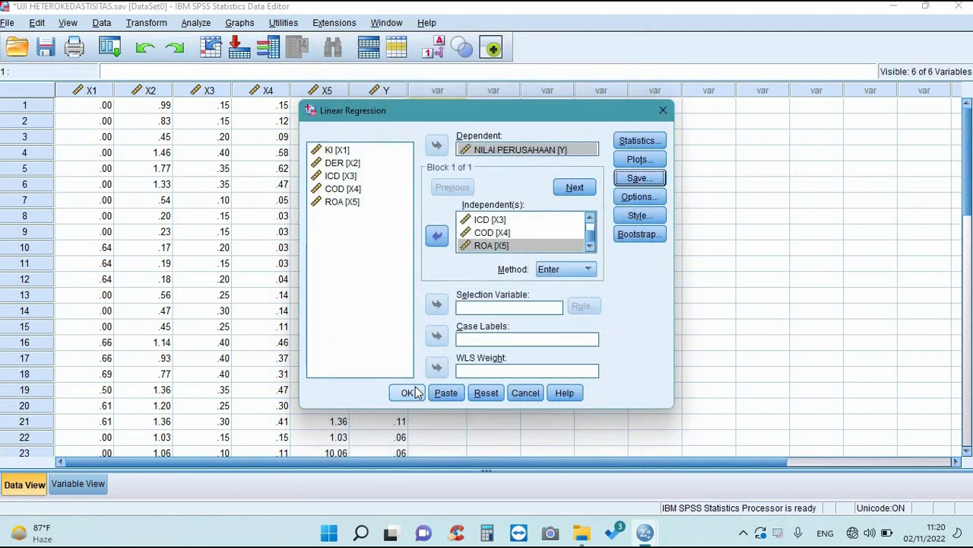
{"action": "left_click", "coordinate": [409, 392]}
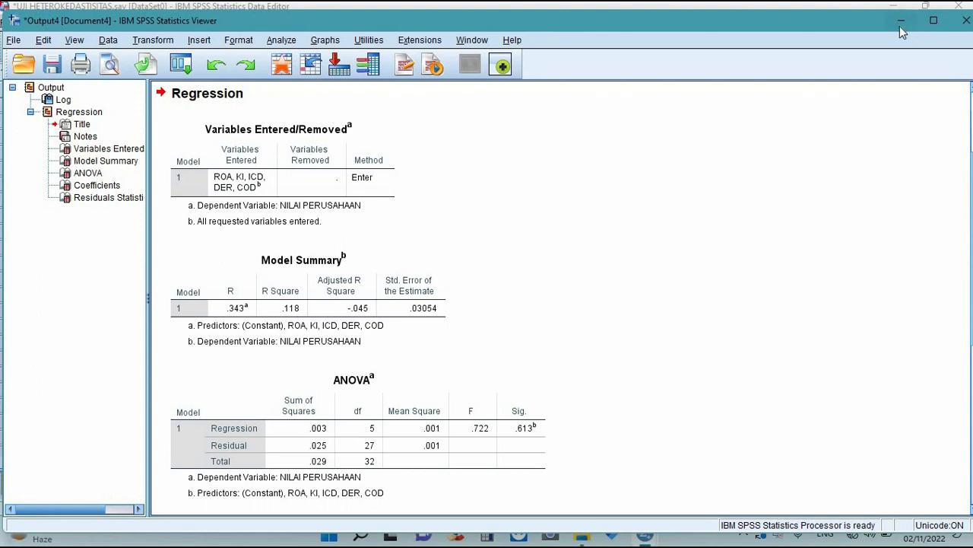
{"action": "left_click", "coordinate": [900, 26]}
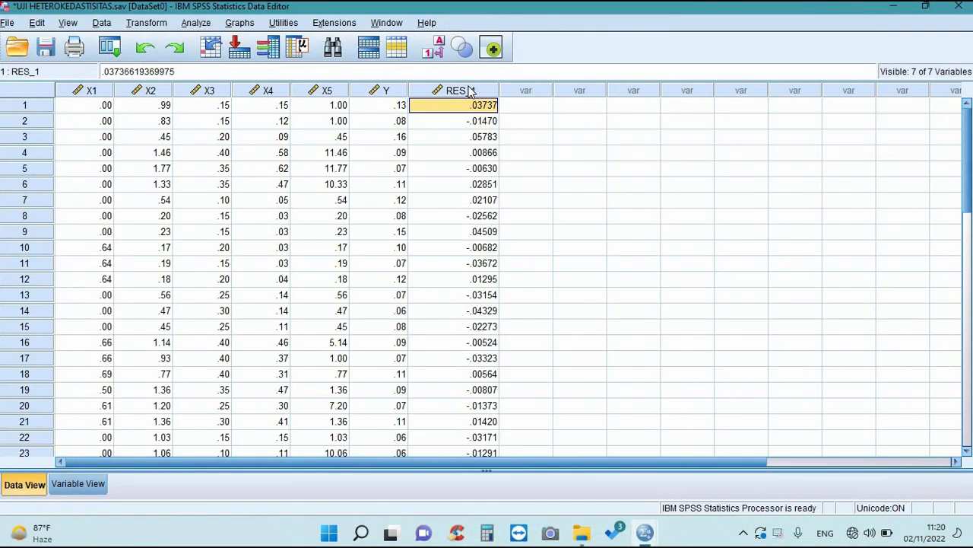
- Start a variable computation, clear its previous settings and name the target variable ABS
{"action": "left_click", "coordinate": [530, 109]}
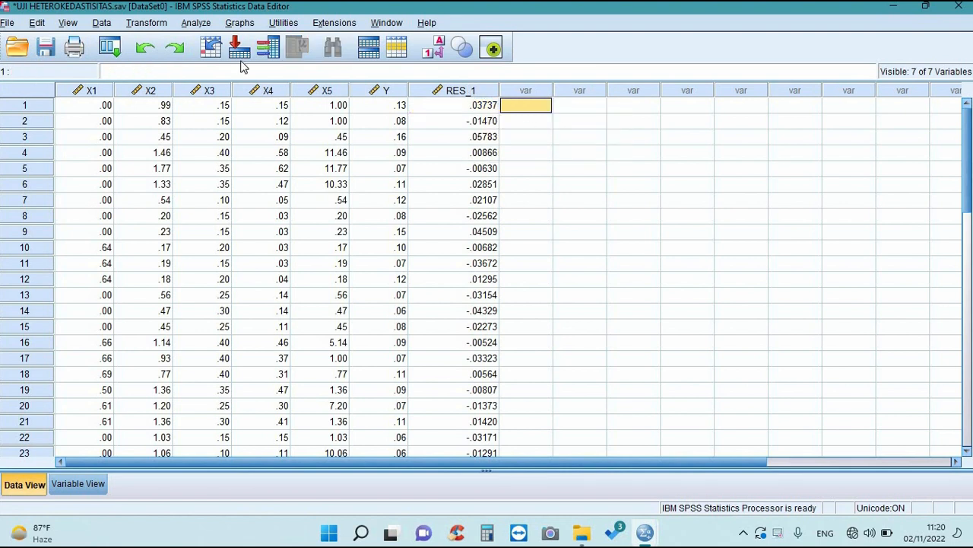
{"action": "left_click", "coordinate": [160, 27]}
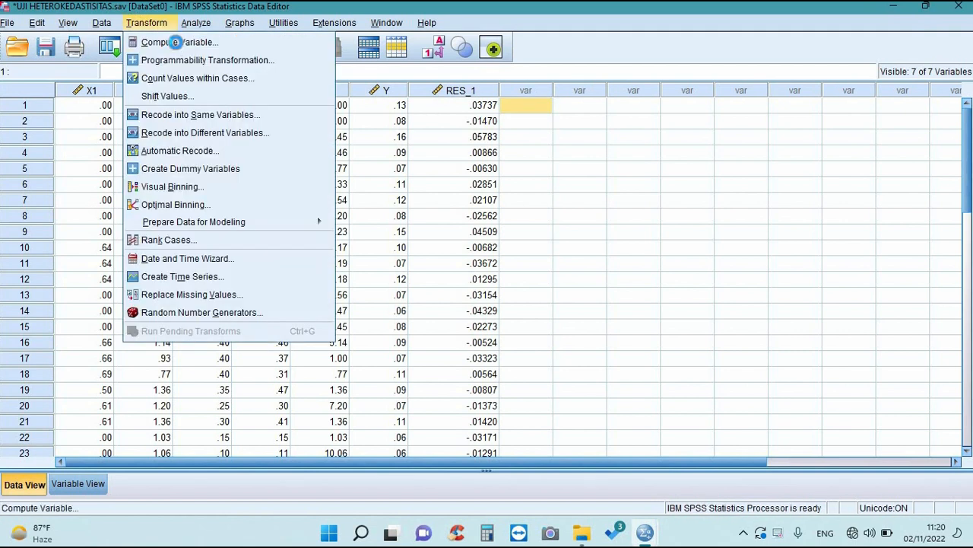
{"action": "left_click", "coordinate": [175, 42]}
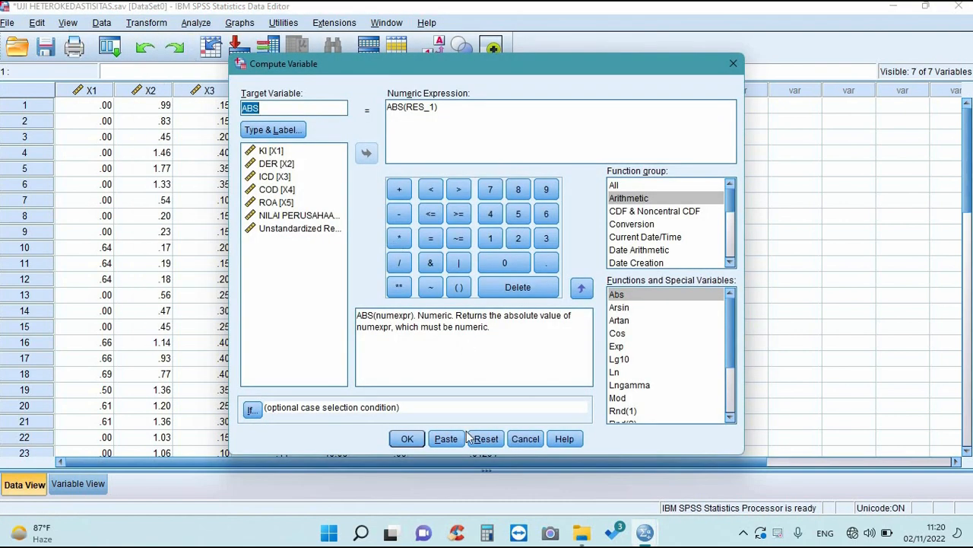
{"action": "left_click", "coordinate": [485, 439]}
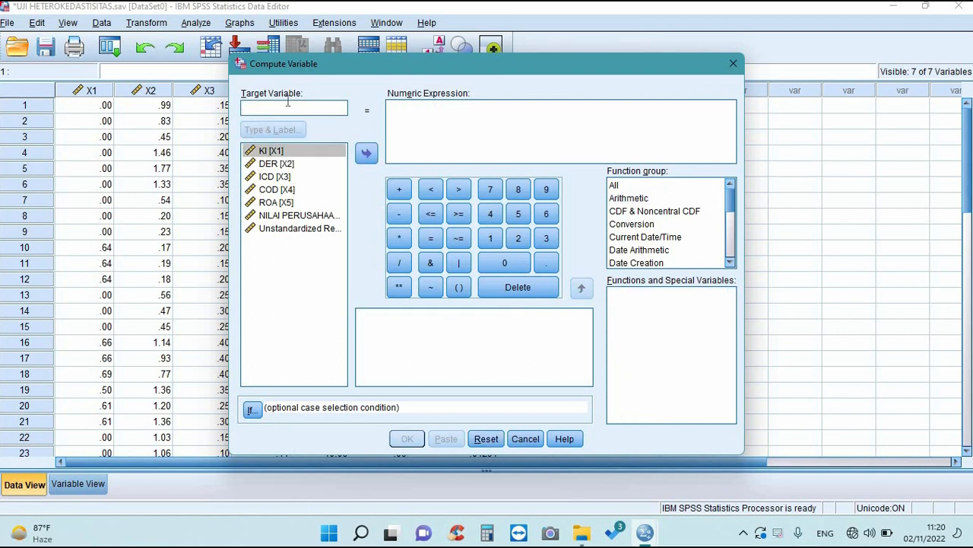
{"action": "left_click", "coordinate": [287, 105]}
{"action": "type", "text": "ABS"}
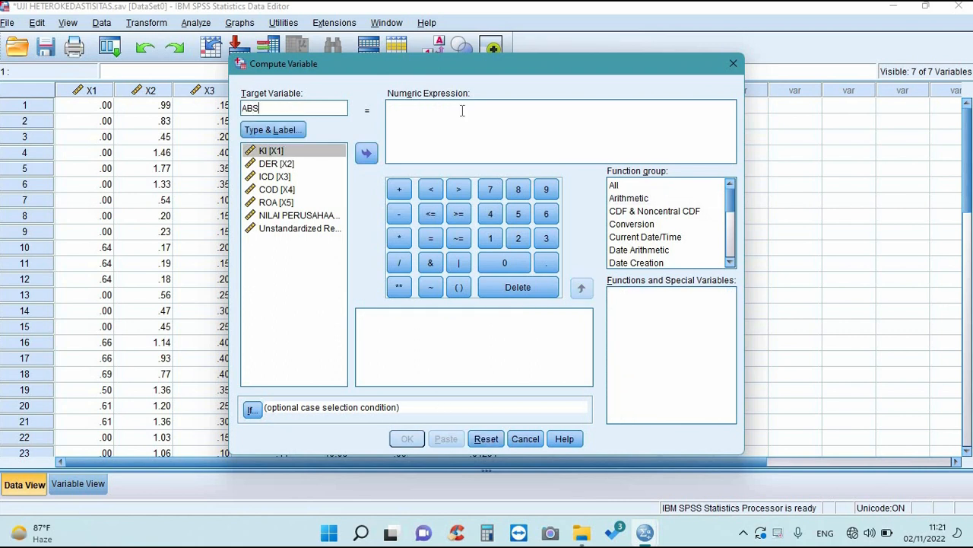
- Compute the target variable with the arithmetic function expression ABS(RES_1) and return to the dataset
{"action": "left_click", "coordinate": [636, 199]}
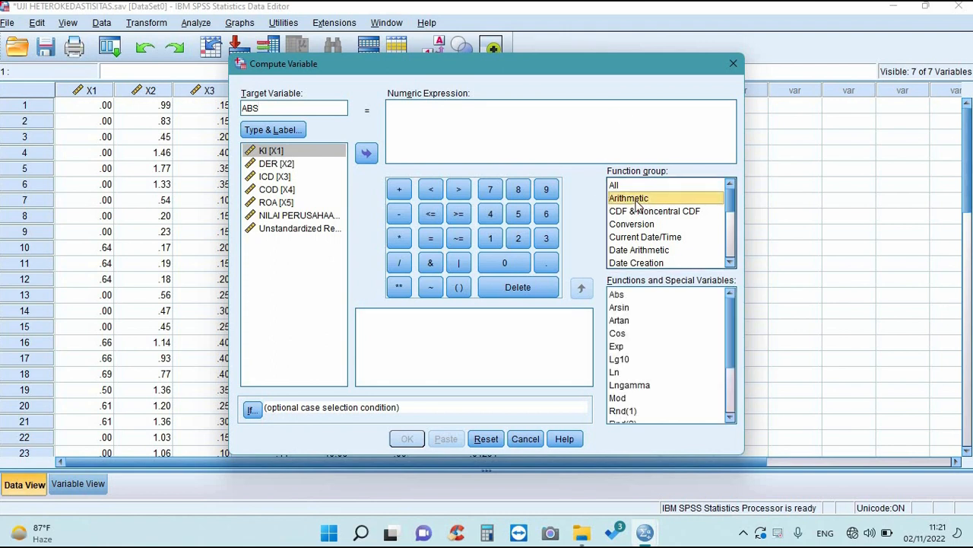
{"action": "double_click", "coordinate": [616, 296]}
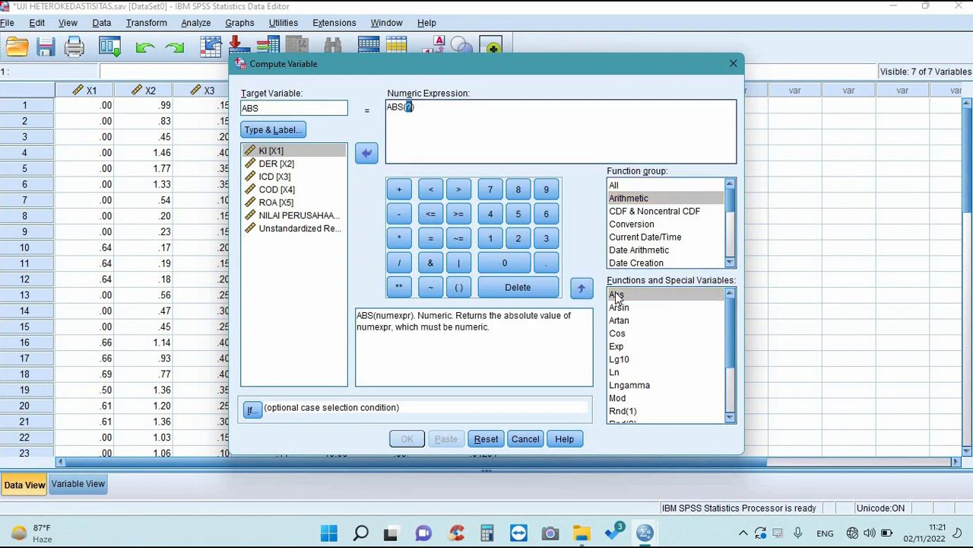
{"action": "left_click", "coordinate": [322, 230]}
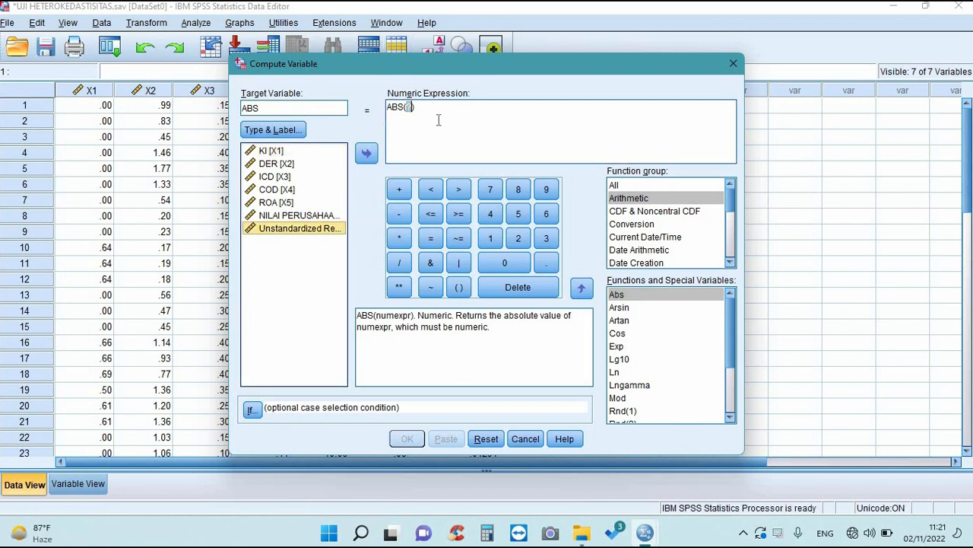
{"action": "left_click", "coordinate": [368, 153]}
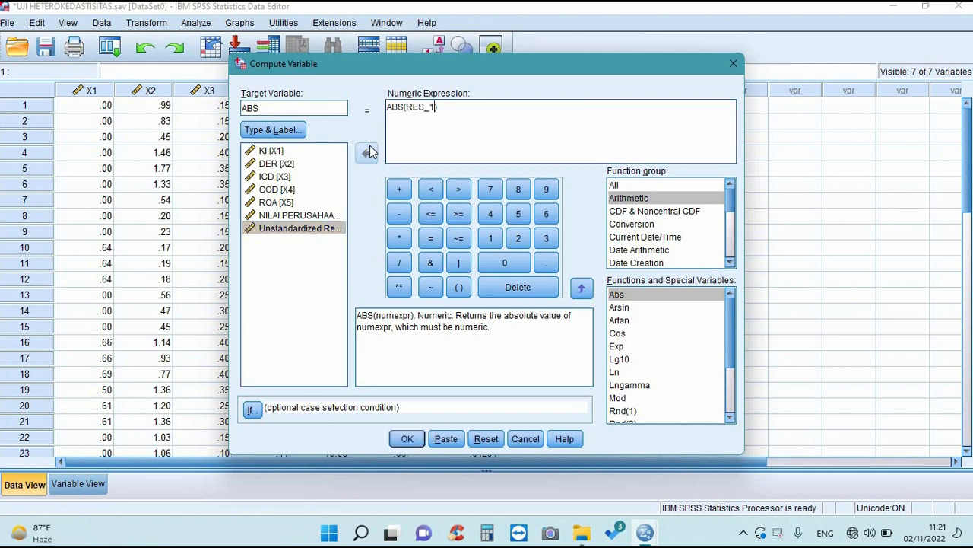
{"action": "left_click", "coordinate": [408, 440]}
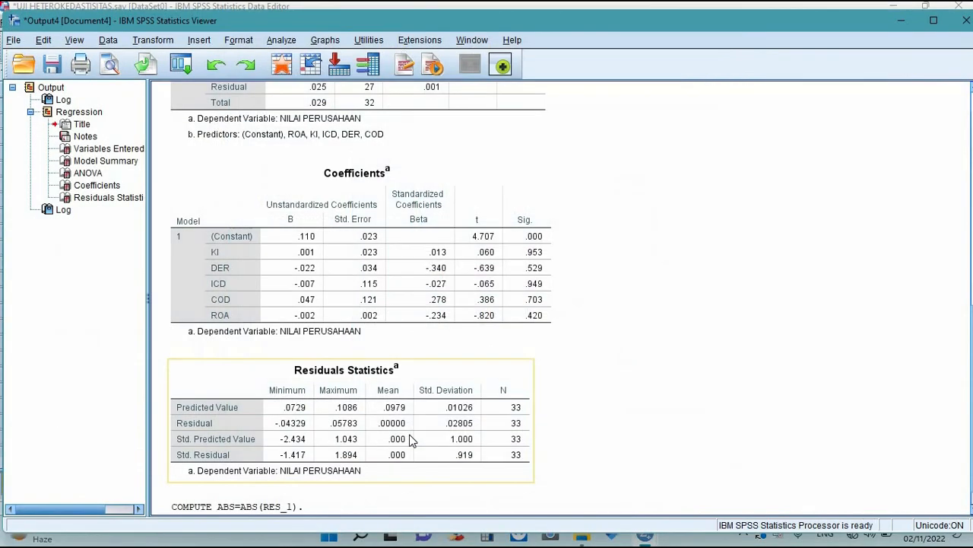
{"action": "left_click", "coordinate": [901, 20]}
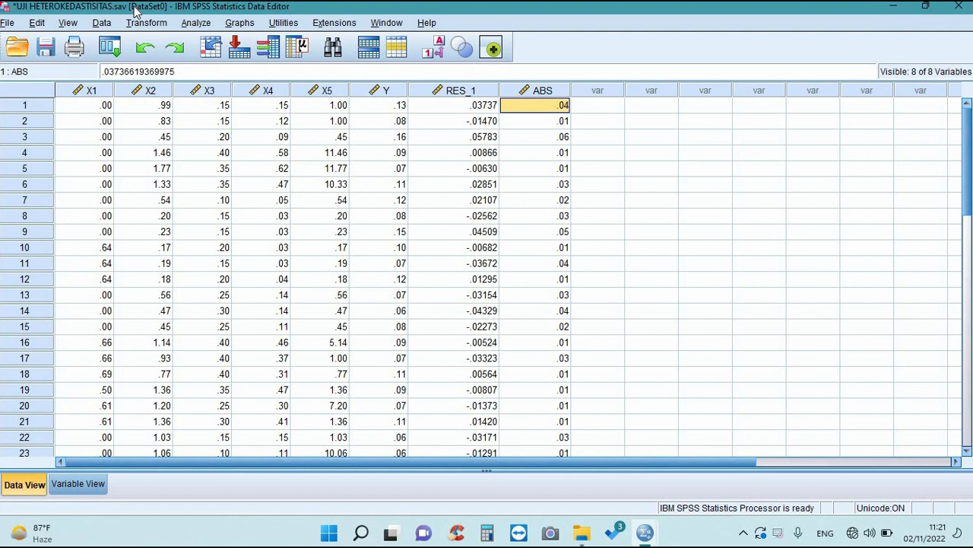
- Open a new linear regression, clear its previous settings and set ABS as the dependent variable
{"action": "left_click", "coordinate": [195, 24]}
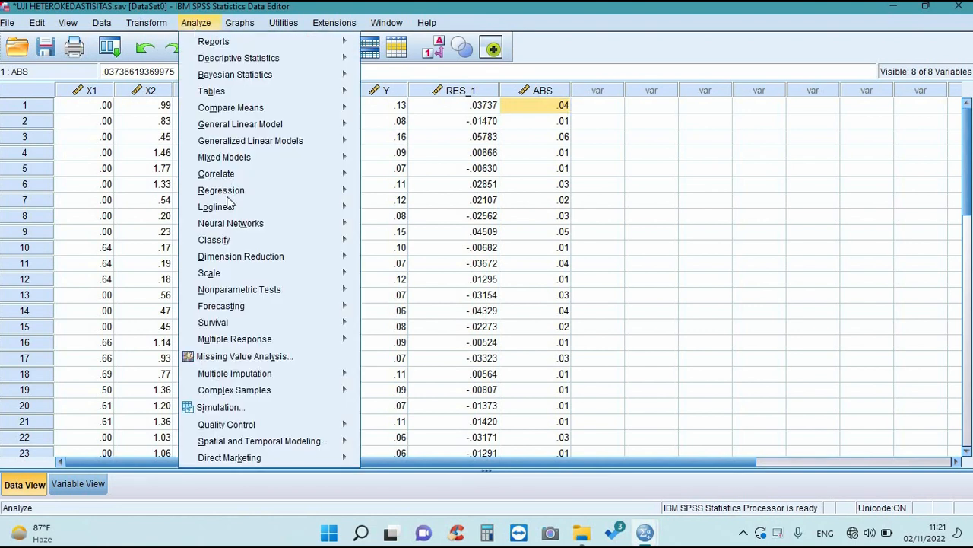
{"action": "mouse_move", "coordinate": [227, 197]}
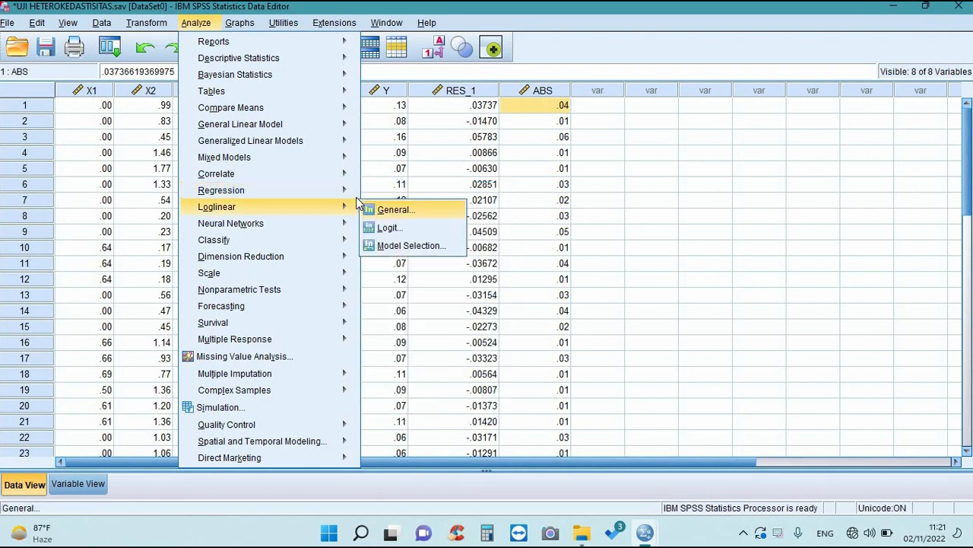
{"action": "left_click", "coordinate": [372, 215]}
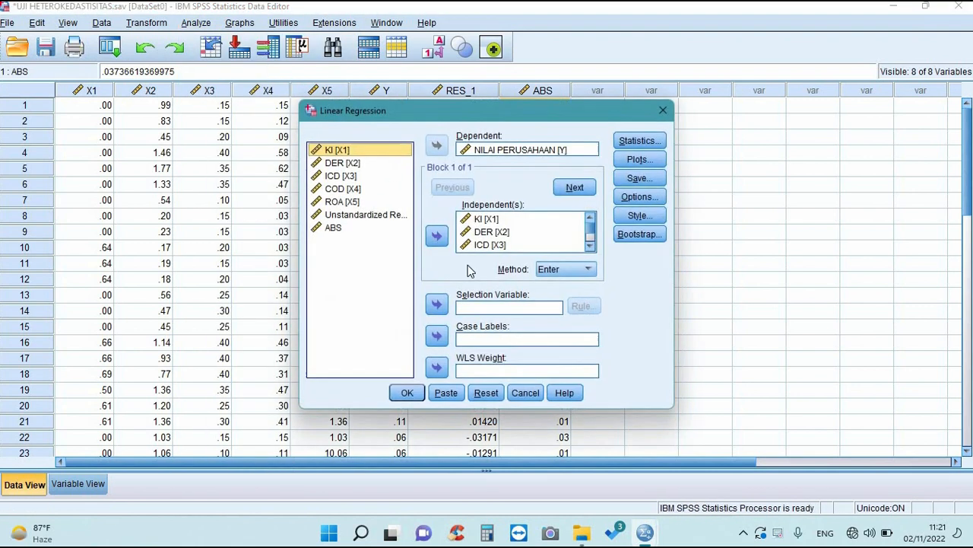
{"action": "left_click", "coordinate": [486, 393]}
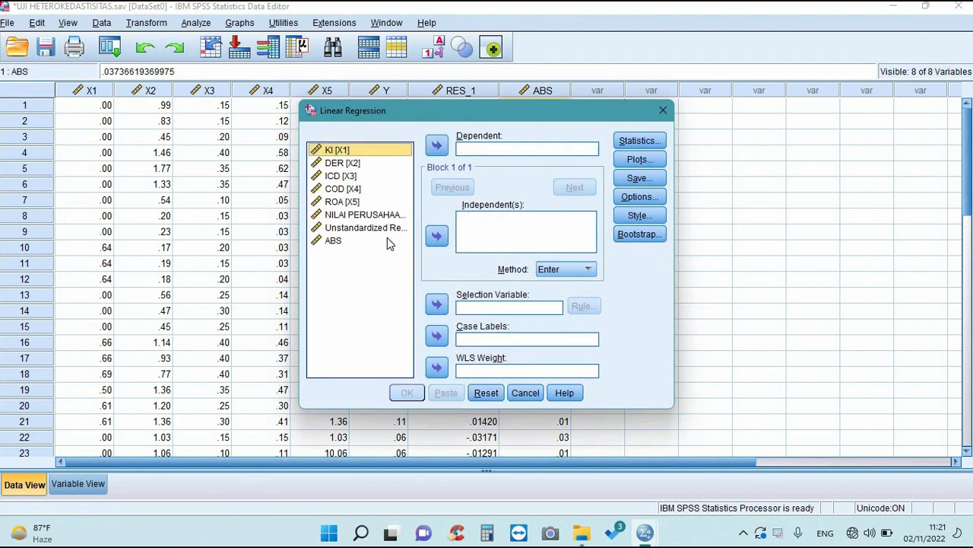
{"action": "left_click", "coordinate": [387, 240]}
{"action": "left_click", "coordinate": [437, 145]}
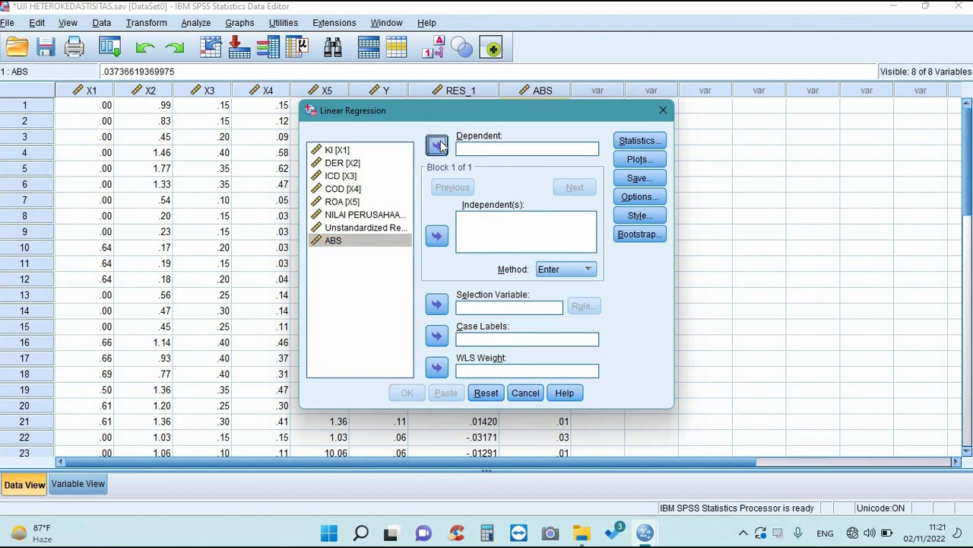
- Add KI, DER, ICD, COD and ROA as independent variables, run the regression and examine the Sig. values in the Coefficients table
{"action": "left_click", "coordinate": [352, 153]}
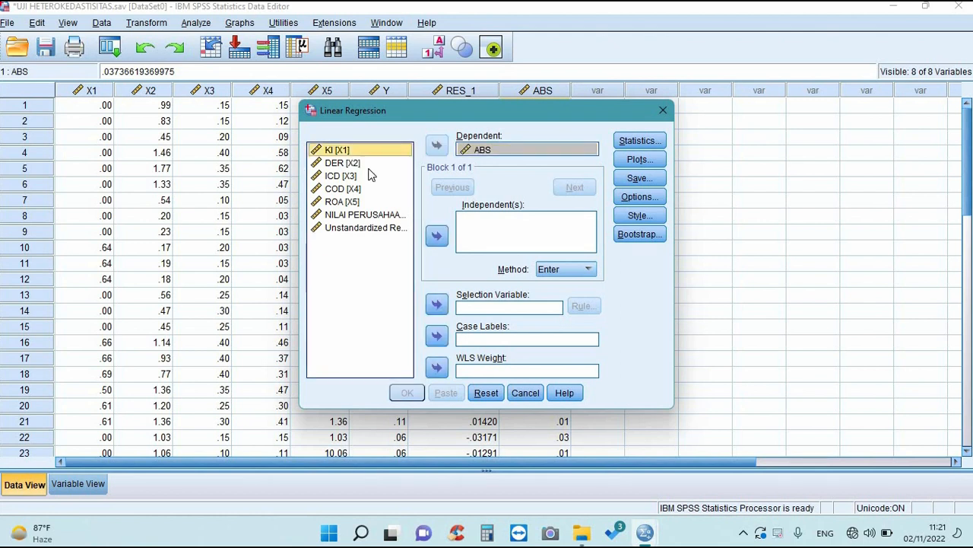
{"action": "left_click", "coordinate": [436, 237]}
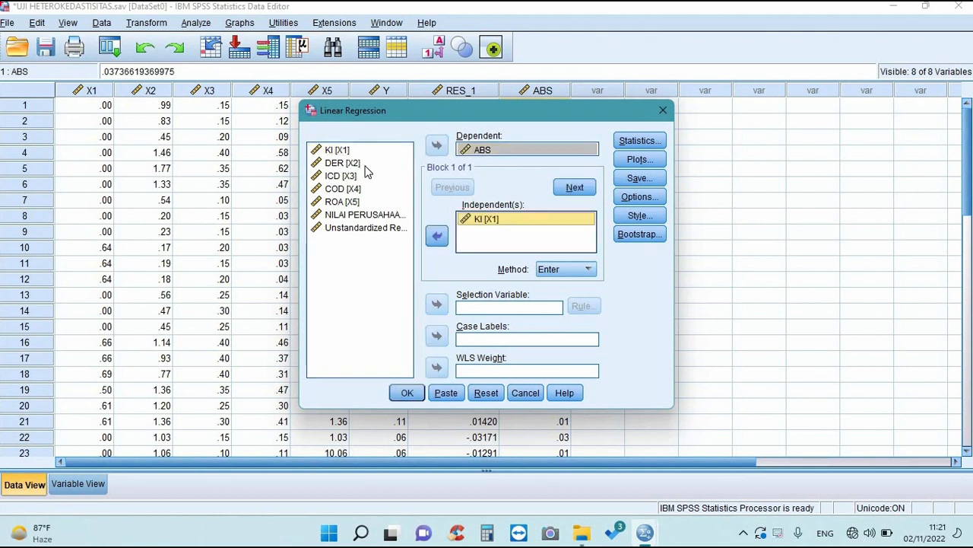
{"action": "left_click", "coordinate": [367, 164]}
{"action": "left_click", "coordinate": [436, 236]}
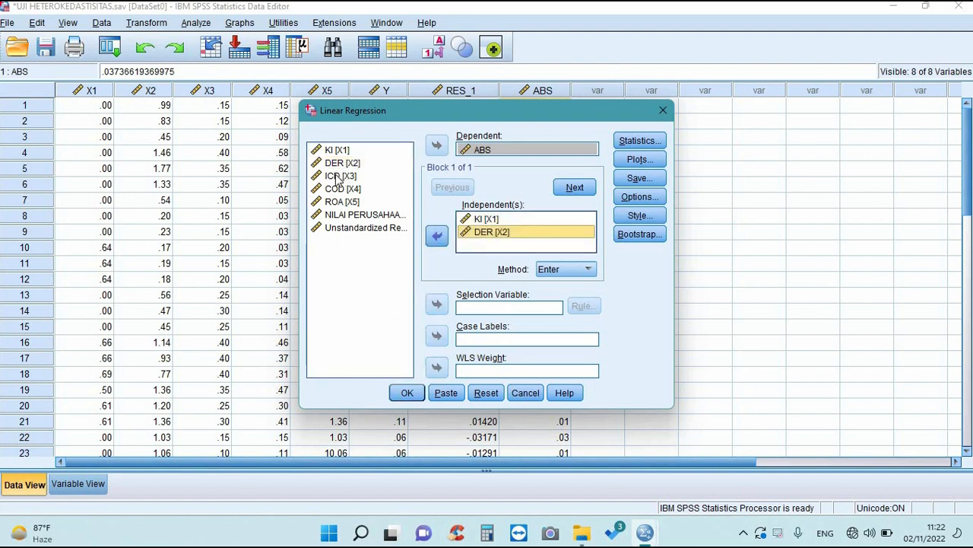
{"action": "left_click", "coordinate": [340, 177]}
{"action": "left_click", "coordinate": [435, 237]}
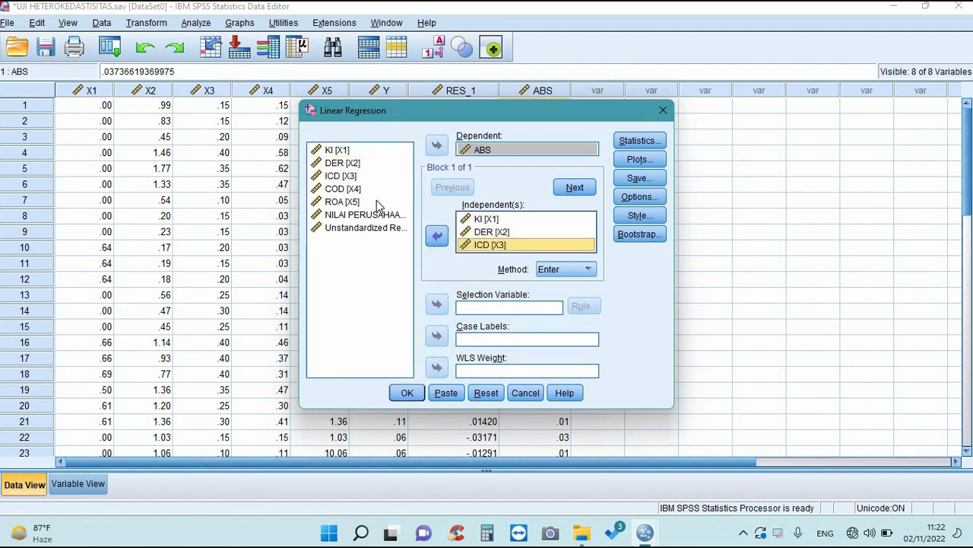
{"action": "left_click", "coordinate": [344, 190]}
{"action": "left_click", "coordinate": [436, 236]}
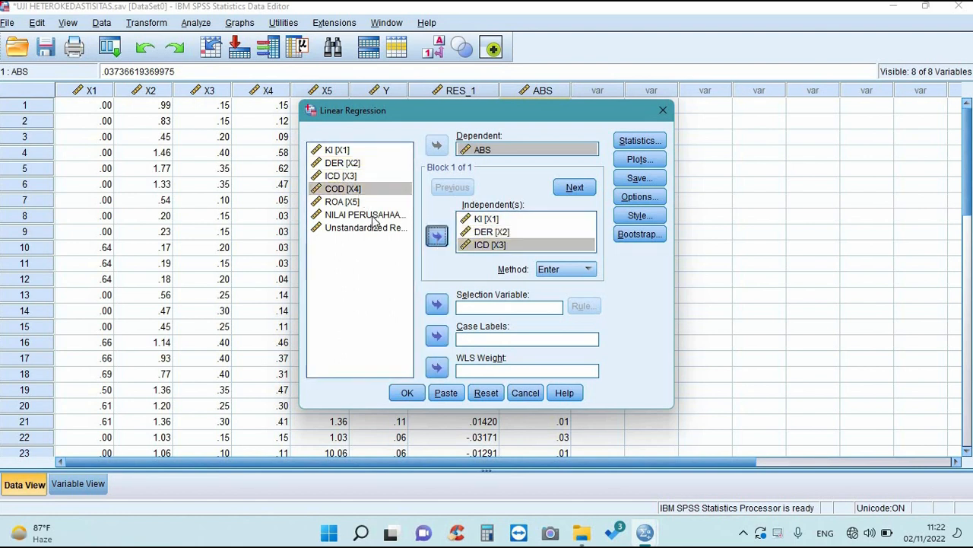
{"action": "left_click", "coordinate": [342, 201]}
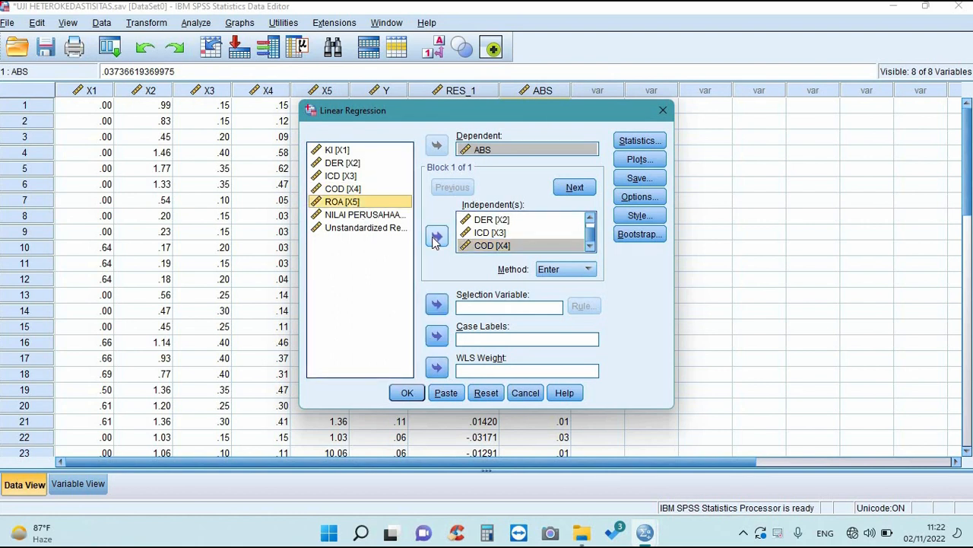
{"action": "left_click", "coordinate": [435, 237]}
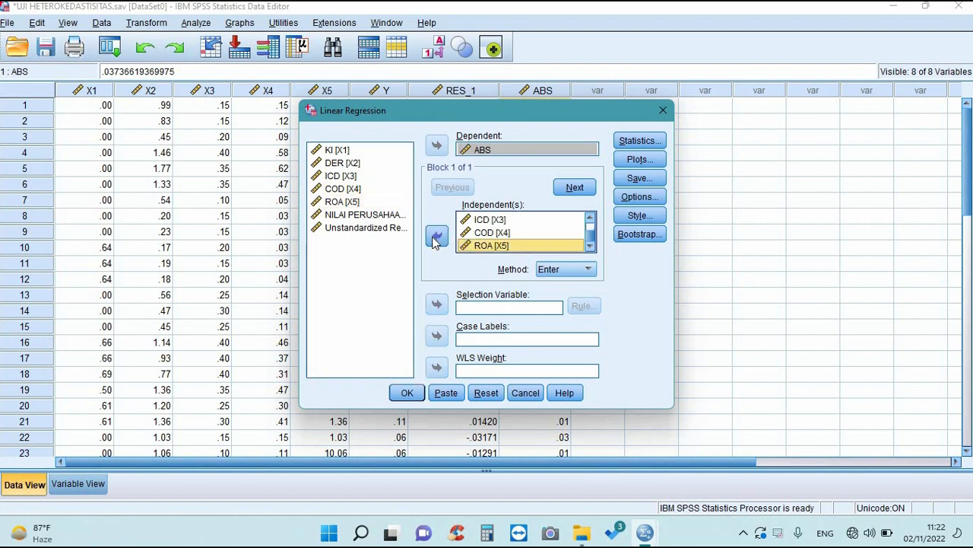
{"action": "left_click", "coordinate": [407, 394]}
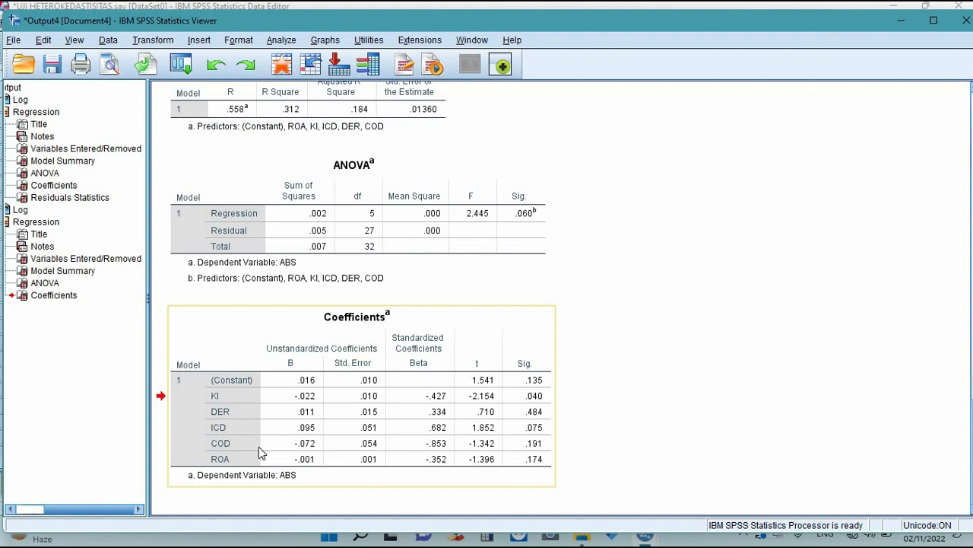
{"action": "left_click", "coordinate": [593, 416]}
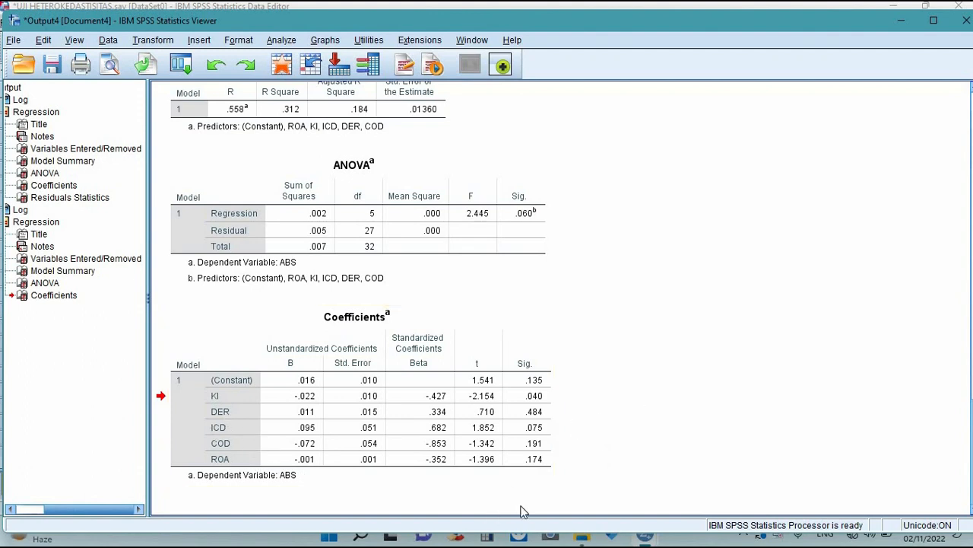
{"action": "left_click", "coordinate": [378, 419]}
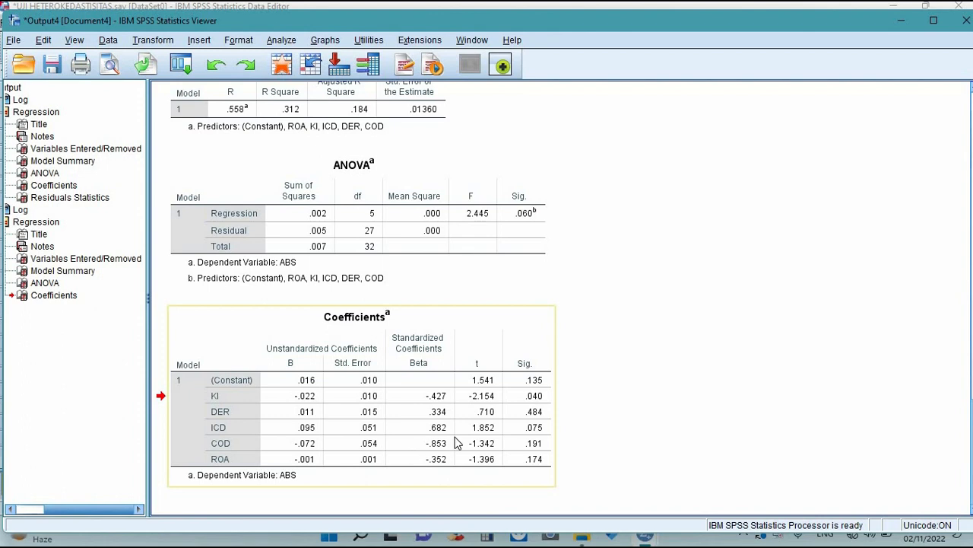
{"action": "left_click", "coordinate": [642, 314]}
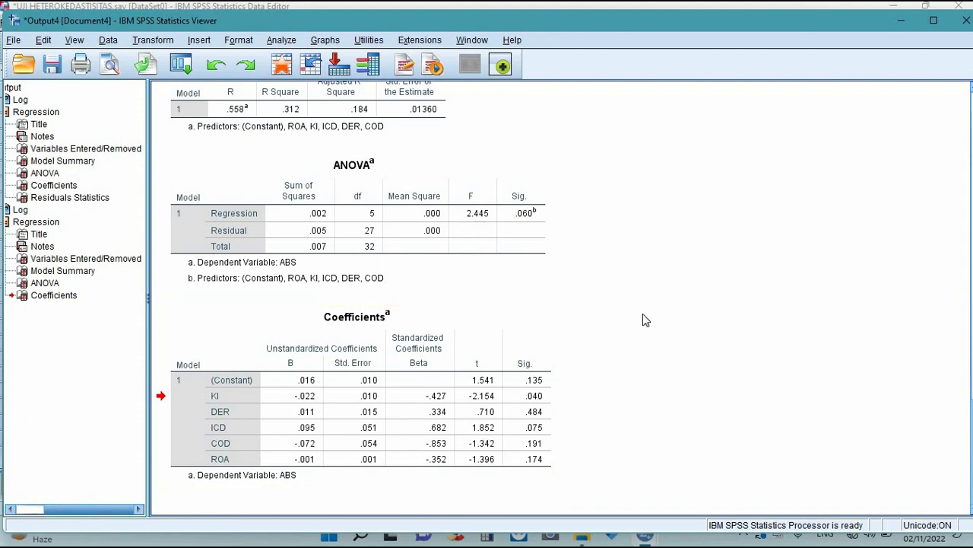
{"action": "left_click", "coordinate": [343, 440]}
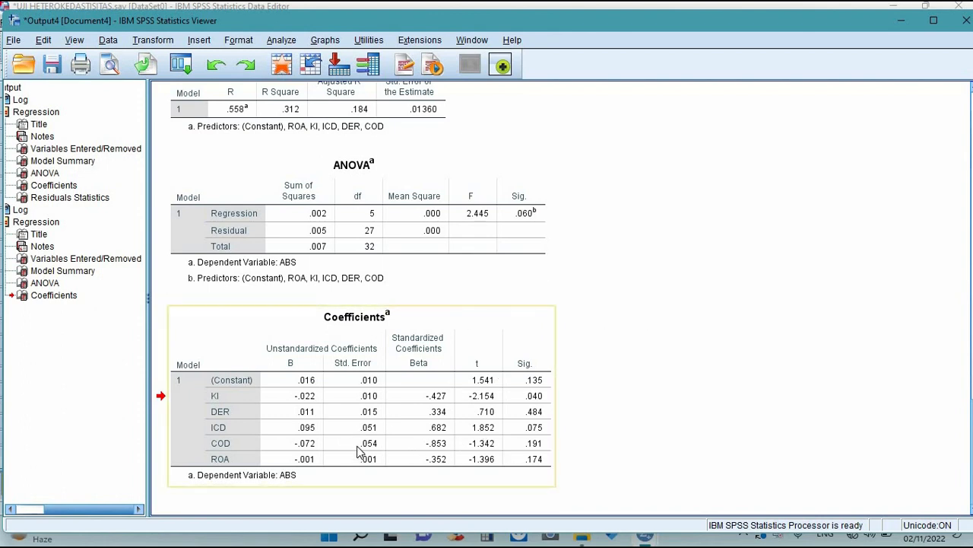
{"action": "left_click", "coordinate": [576, 461]}
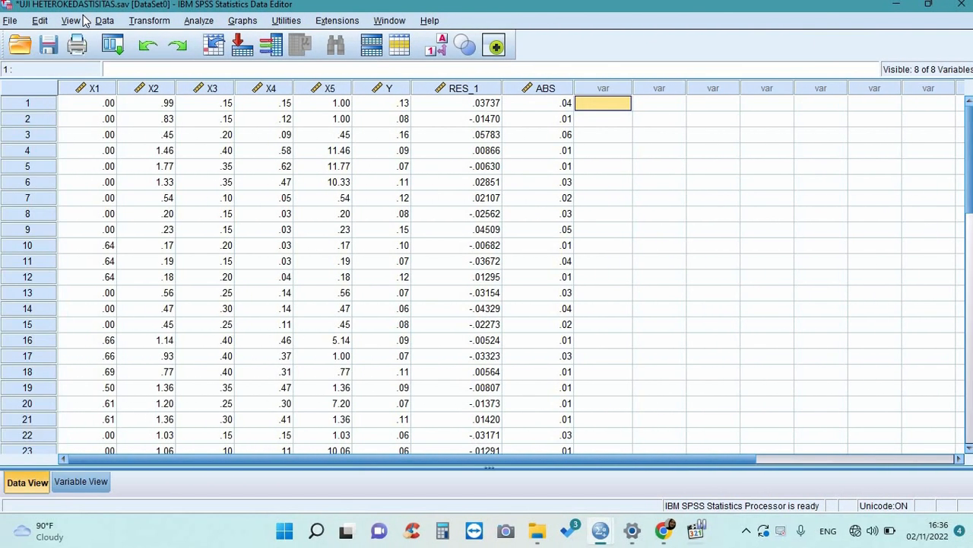
- Compute a new variable LN with the arithmetic function expression LN(Y) and return to the dataset
{"action": "left_click", "coordinate": [149, 21]}
{"action": "left_click", "coordinate": [156, 41]}
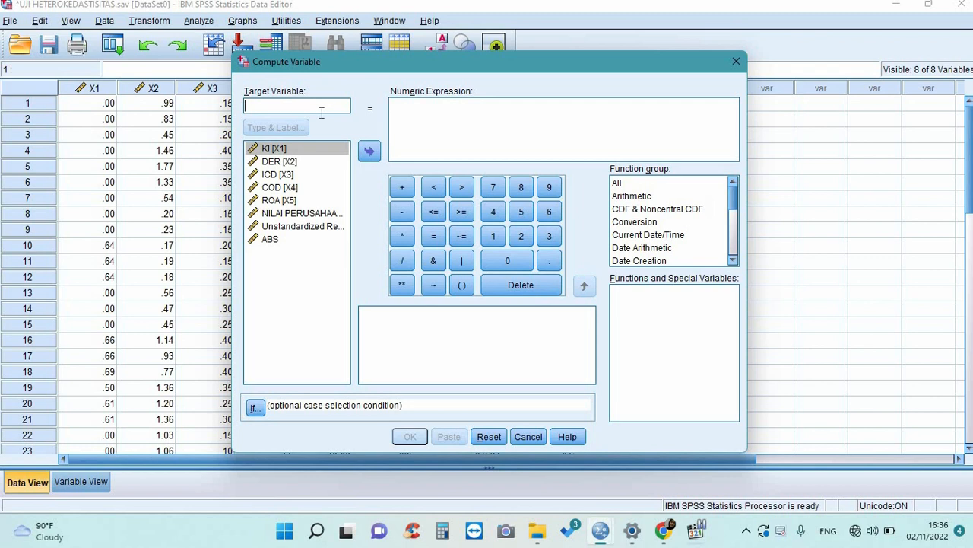
{"action": "type", "text": "LN"}
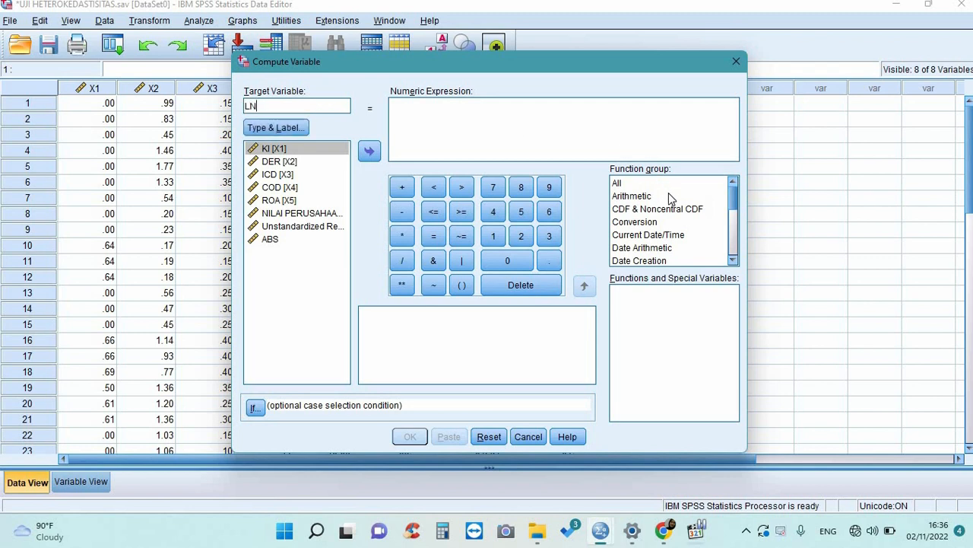
{"action": "left_click", "coordinate": [648, 198]}
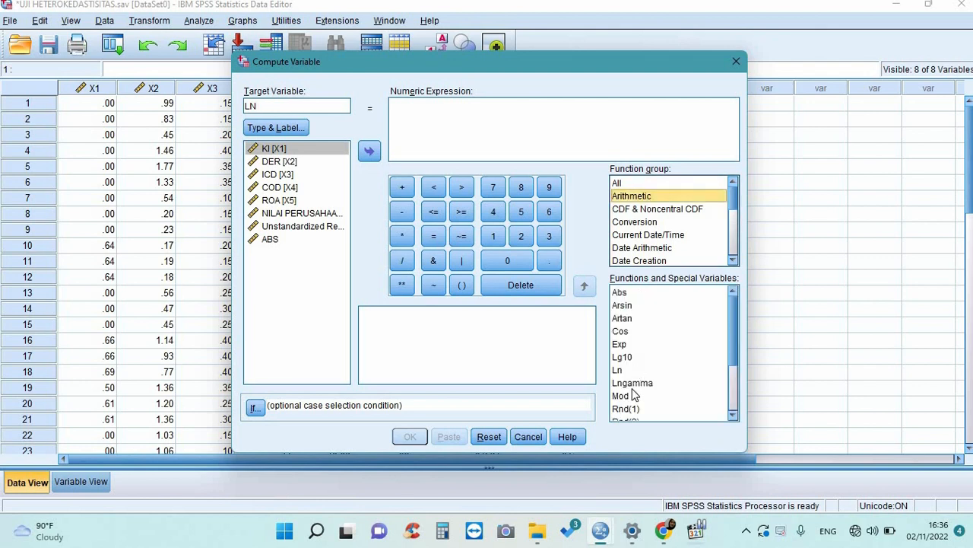
{"action": "double_click", "coordinate": [618, 370]}
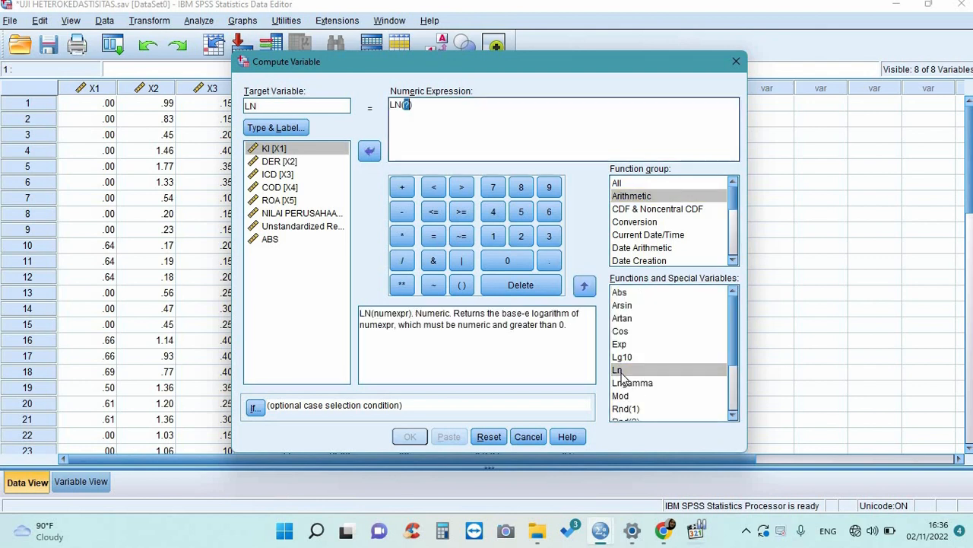
{"action": "left_click", "coordinate": [283, 216]}
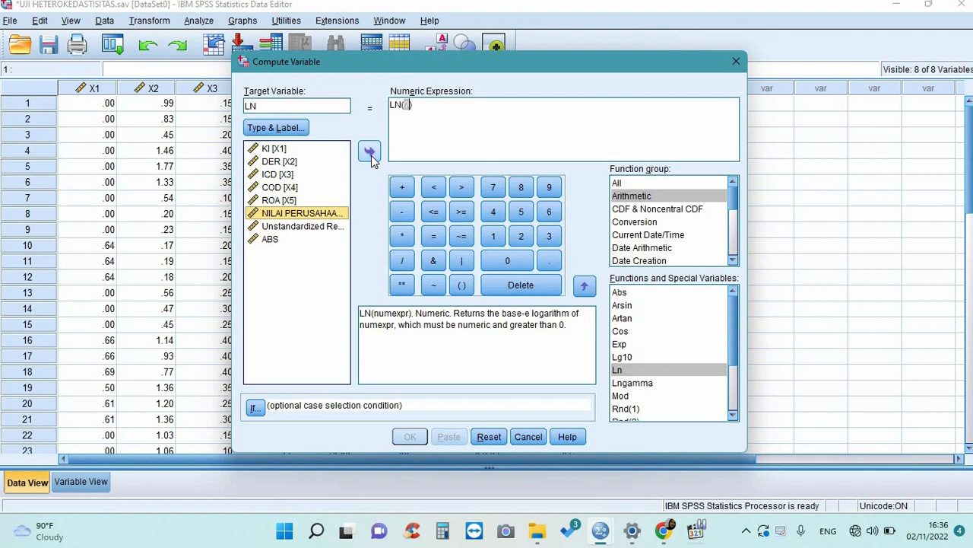
{"action": "left_click", "coordinate": [371, 156]}
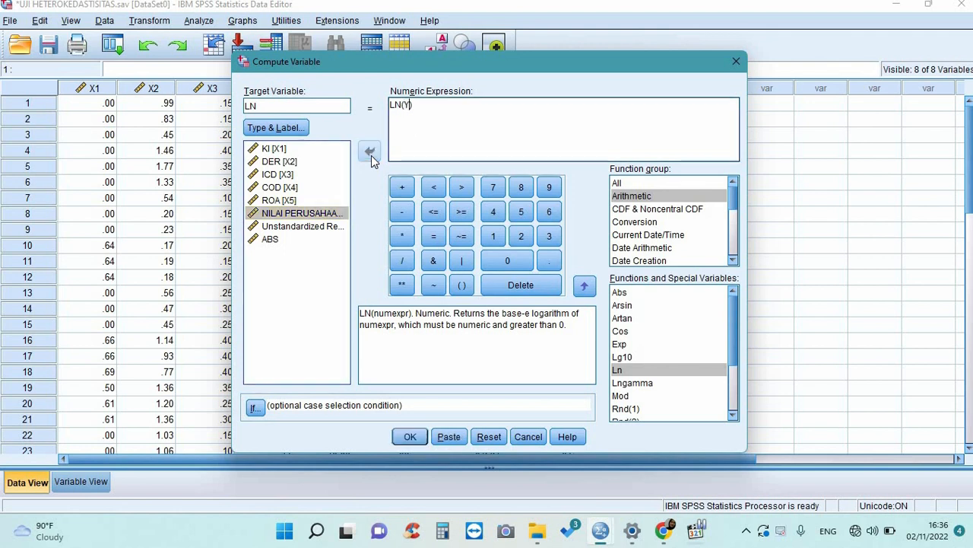
{"action": "left_click", "coordinate": [410, 437]}
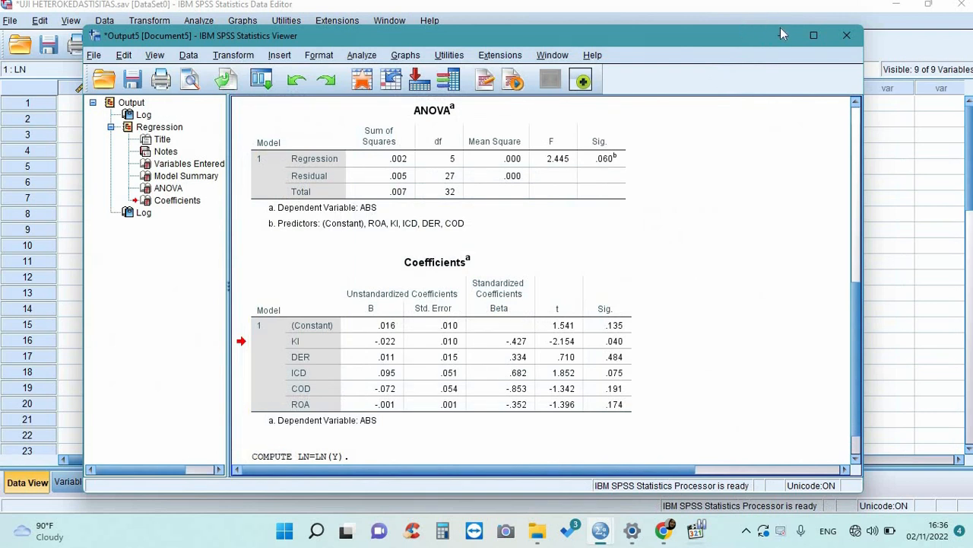
{"action": "left_click", "coordinate": [784, 36]}
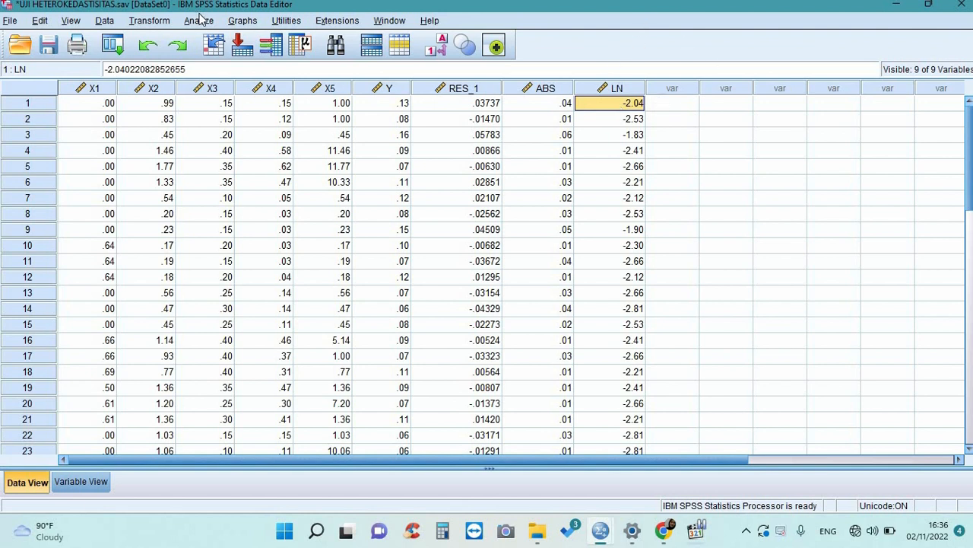
- Open a new linear regression, clear its previous settings and set LN as the dependent variable
{"action": "left_click", "coordinate": [200, 20]}
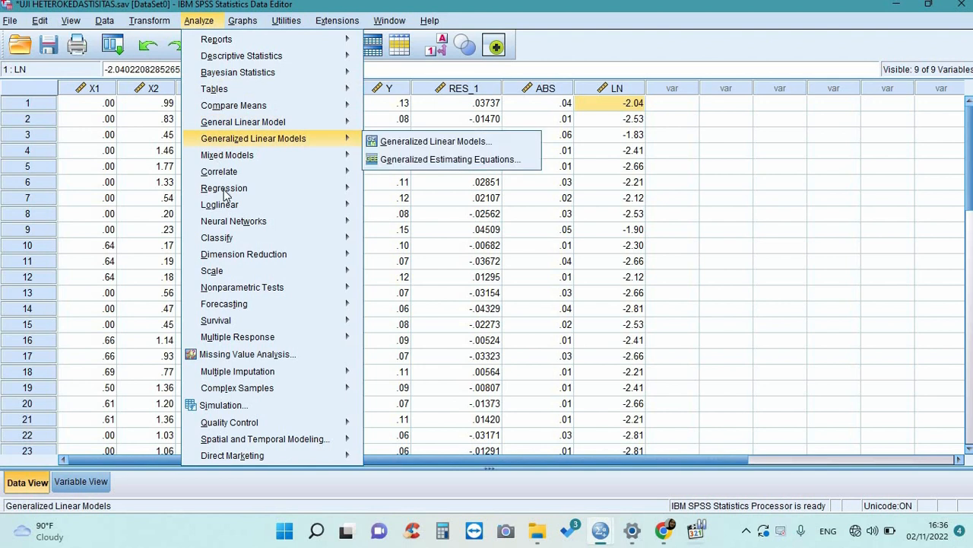
{"action": "mouse_move", "coordinate": [226, 195]}
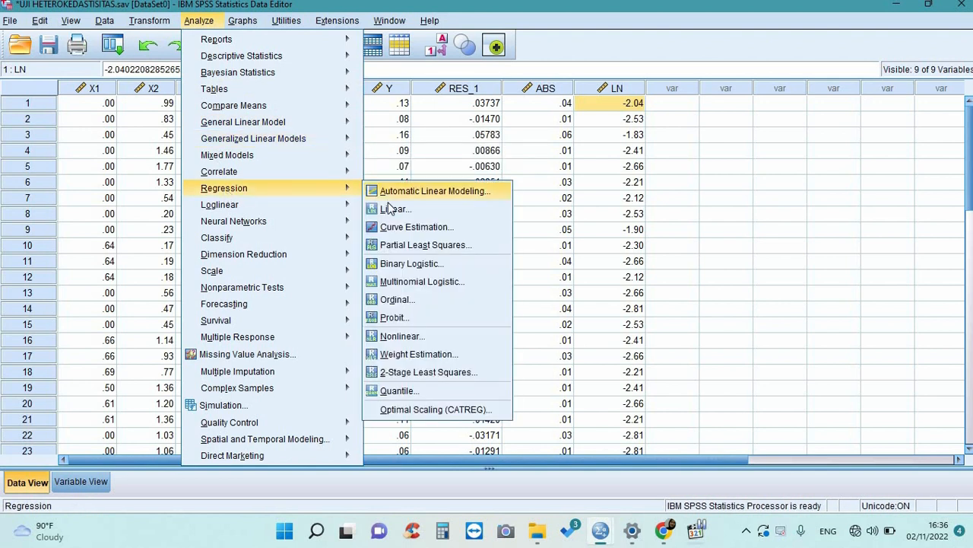
{"action": "left_click", "coordinate": [391, 208]}
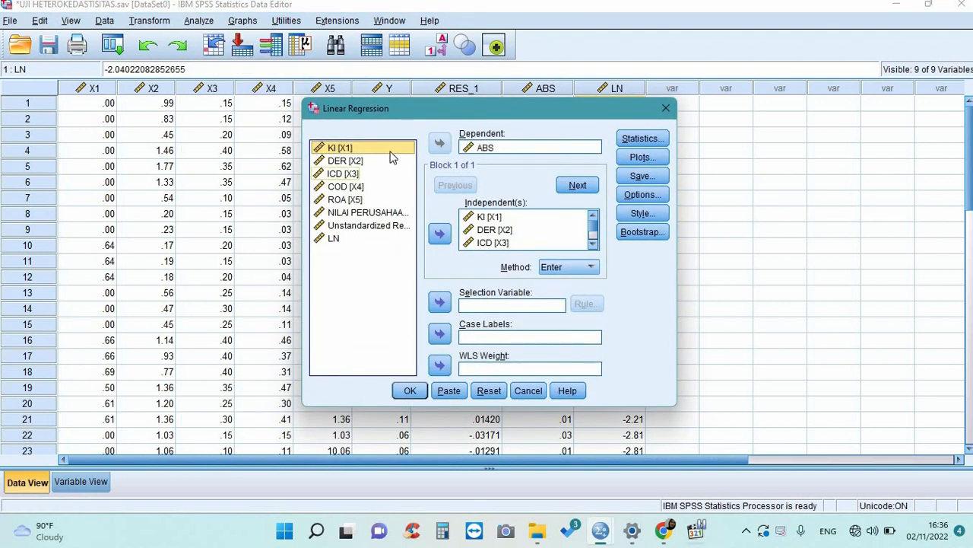
{"action": "left_click", "coordinate": [489, 390]}
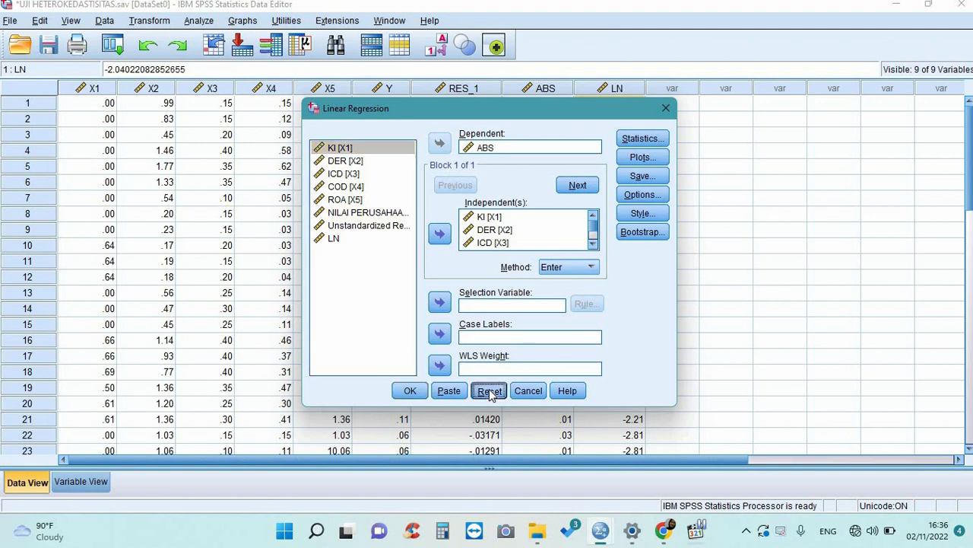
{"action": "left_click", "coordinate": [340, 252]}
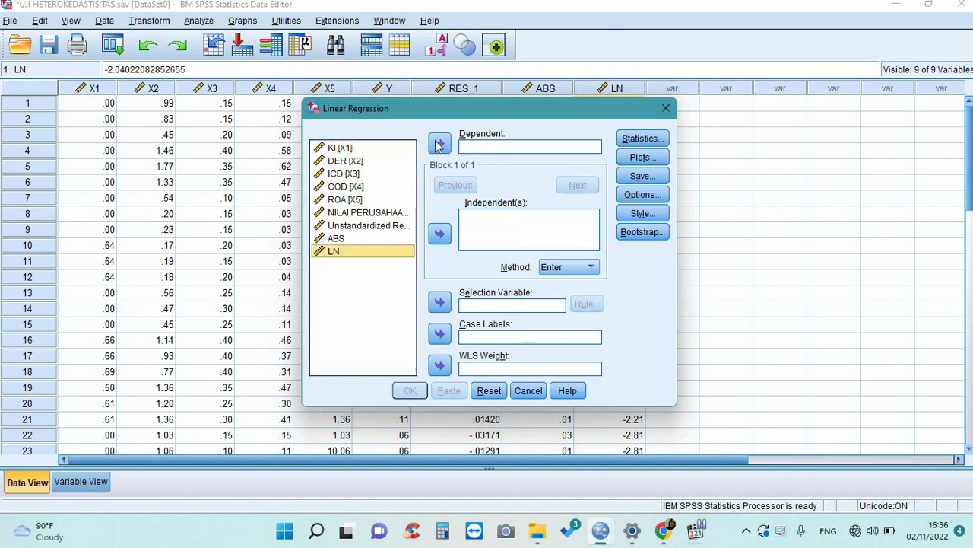
{"action": "left_click", "coordinate": [440, 143]}
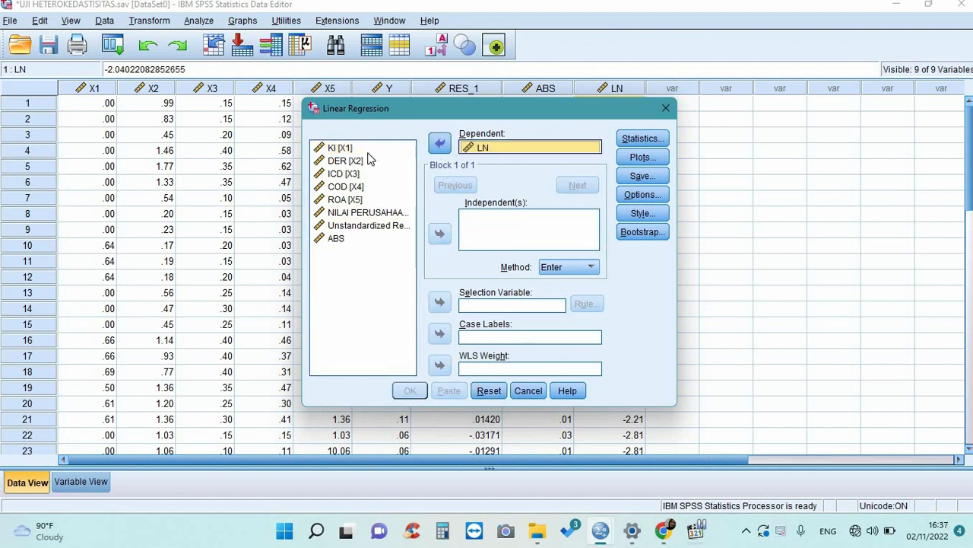
- Add KI, DER, ICD, COD and ROA as independent variables for the LN regression
{"action": "left_click", "coordinate": [439, 235]}
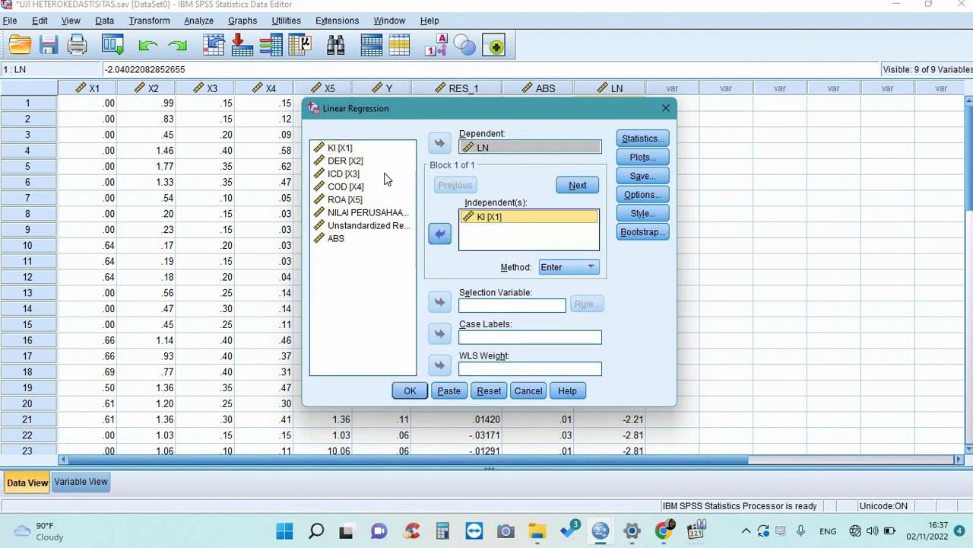
{"action": "left_click", "coordinate": [364, 165]}
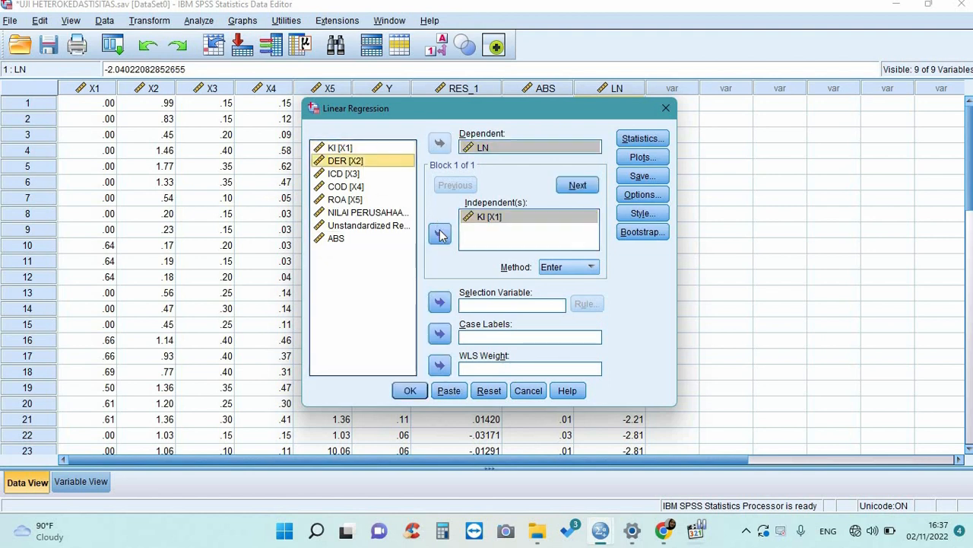
{"action": "double_click", "coordinate": [354, 163]}
{"action": "left_click", "coordinate": [349, 174]}
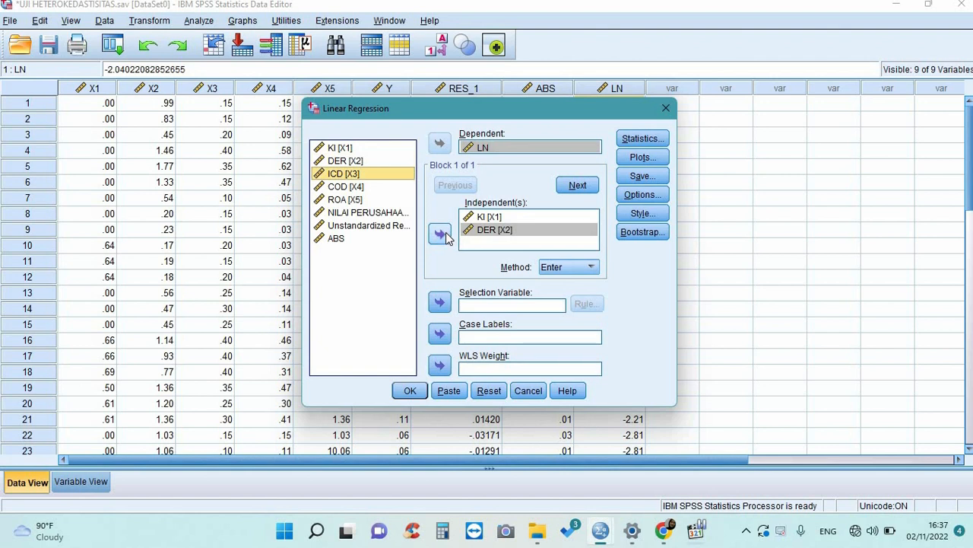
{"action": "double_click", "coordinate": [348, 174]}
{"action": "left_click", "coordinate": [368, 188]}
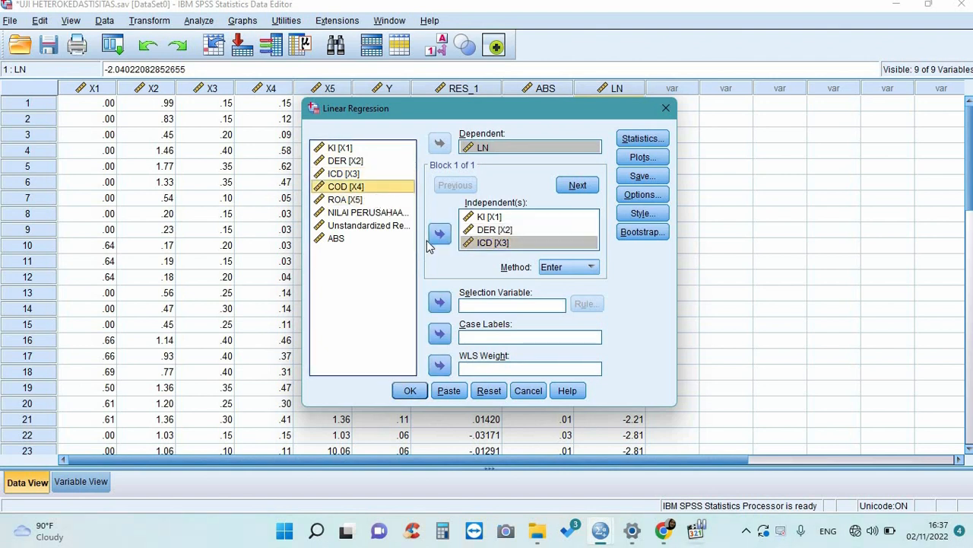
{"action": "left_click", "coordinate": [439, 233]}
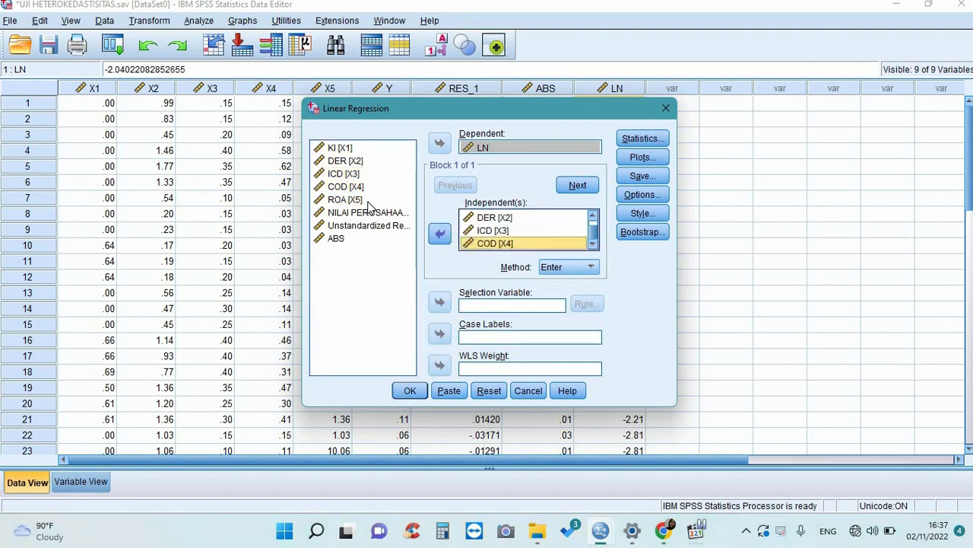
{"action": "left_click", "coordinate": [365, 200]}
{"action": "left_click", "coordinate": [439, 234]}
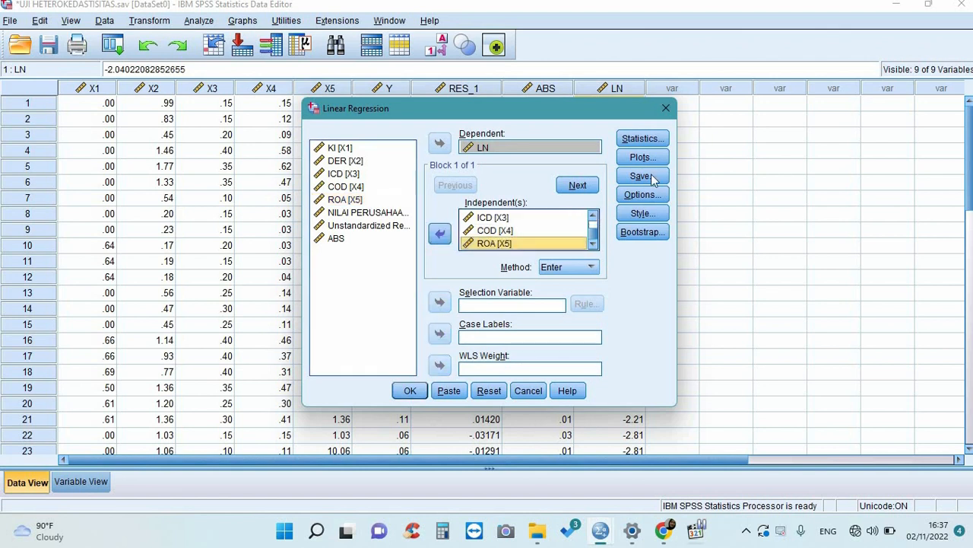
- Save the unstandardized residuals, run the LN regression and return to the dataset
{"action": "left_click", "coordinate": [641, 175]}
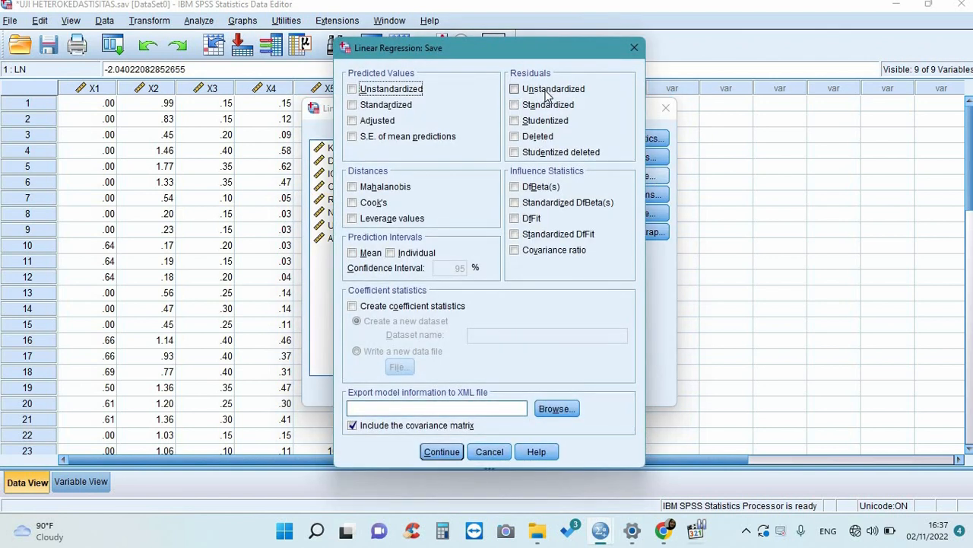
{"action": "left_click", "coordinate": [546, 92]}
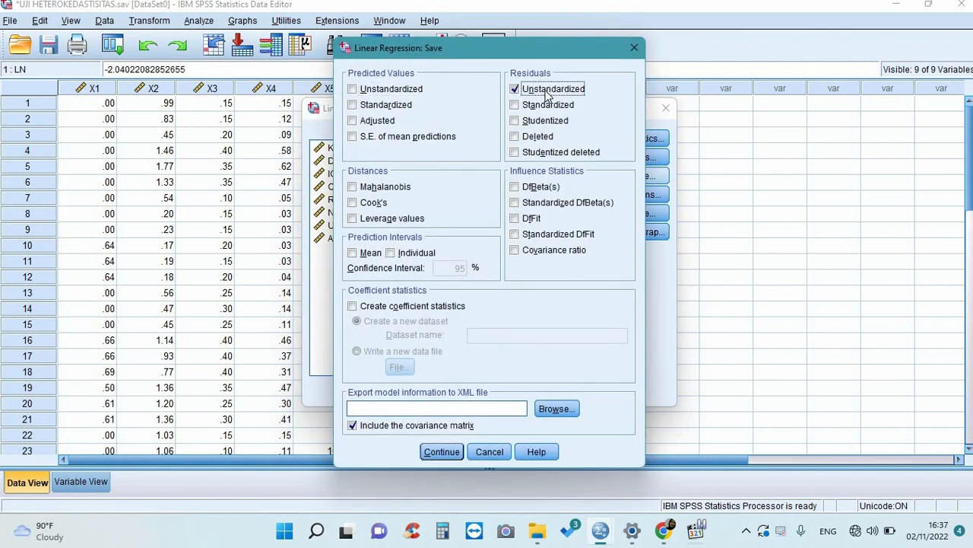
{"action": "left_click", "coordinate": [441, 452]}
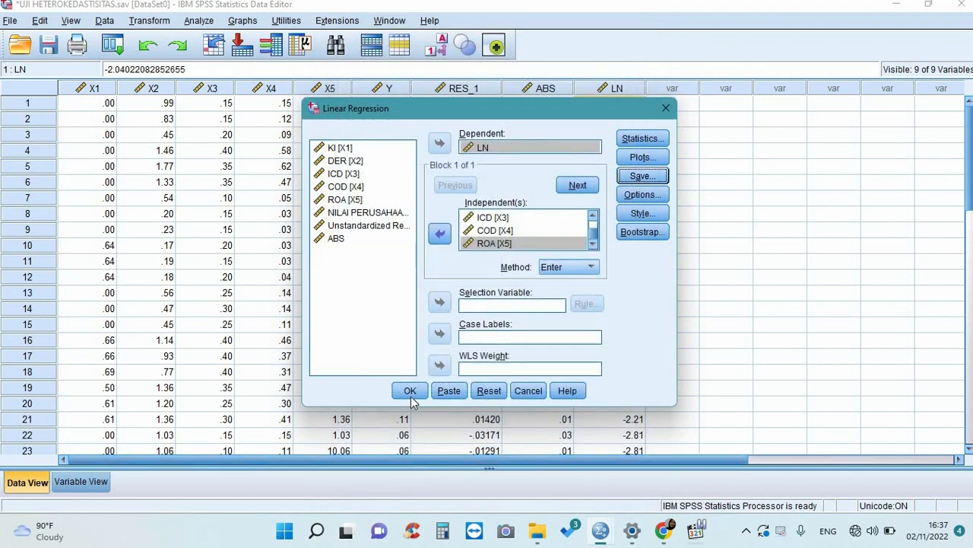
{"action": "left_click", "coordinate": [411, 395]}
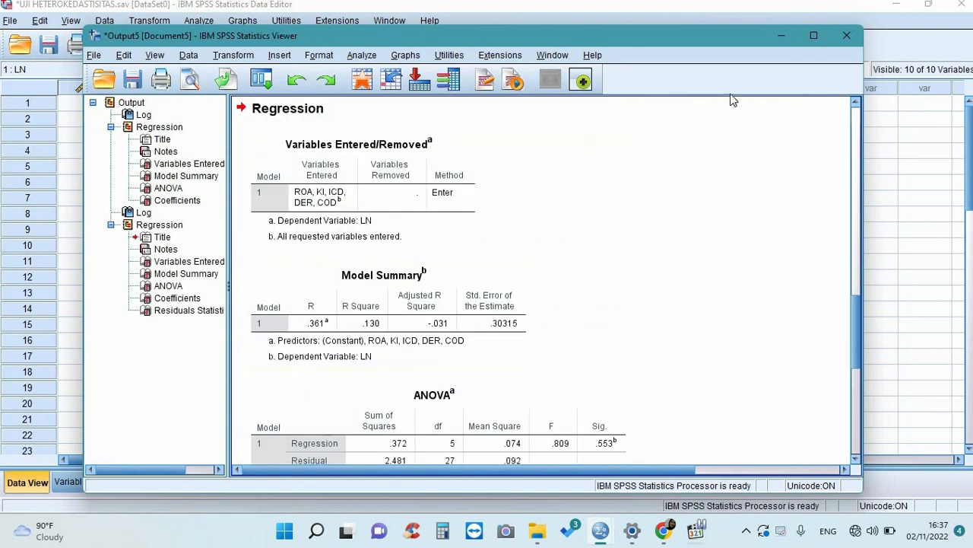
{"action": "left_click", "coordinate": [770, 40]}
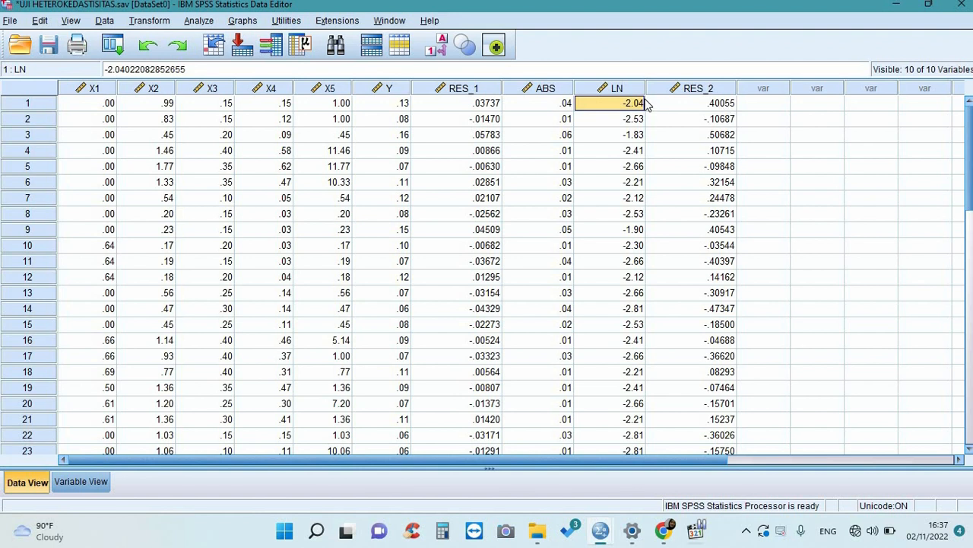
- Start a variable computation, clear its previous settings and name the target variable ABS_RES
{"action": "left_click", "coordinate": [140, 23]}
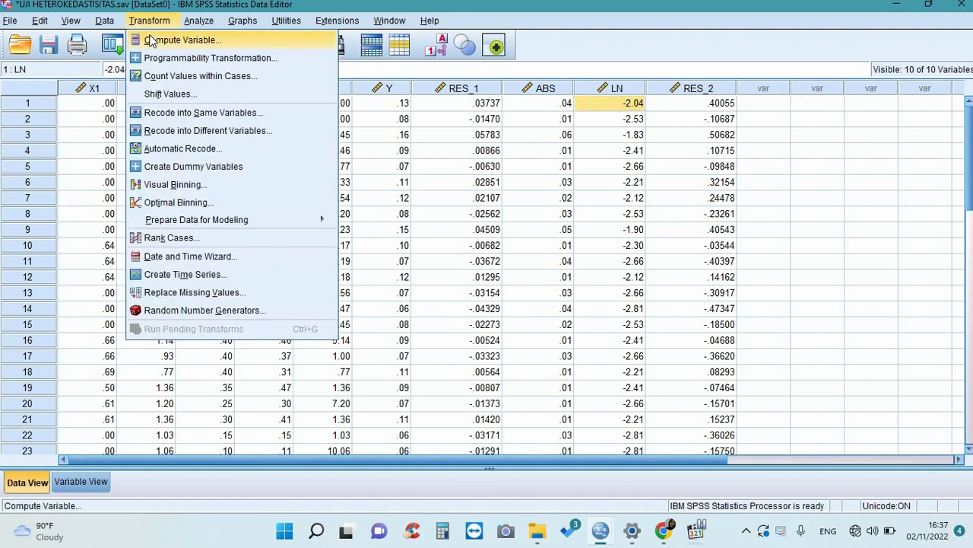
{"action": "left_click", "coordinate": [151, 40]}
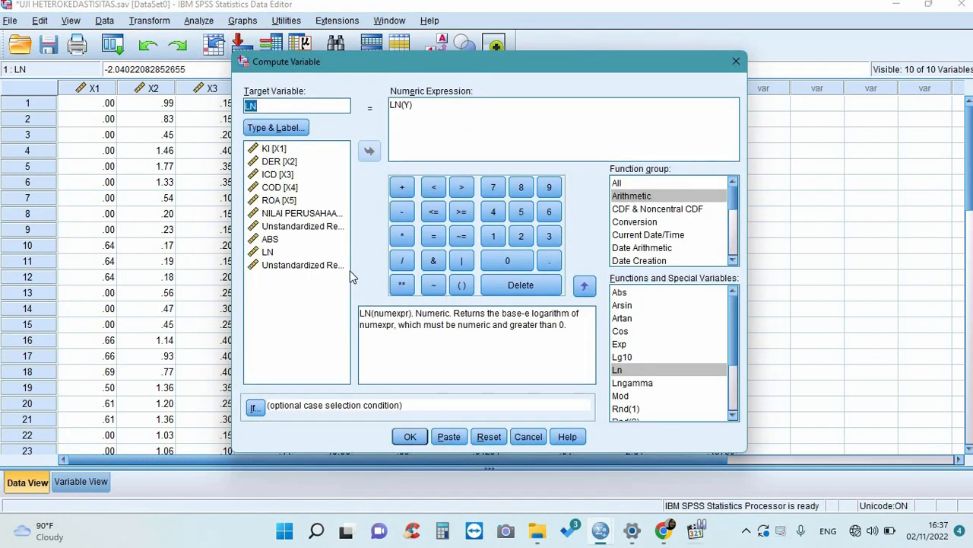
{"action": "left_click", "coordinate": [489, 435]}
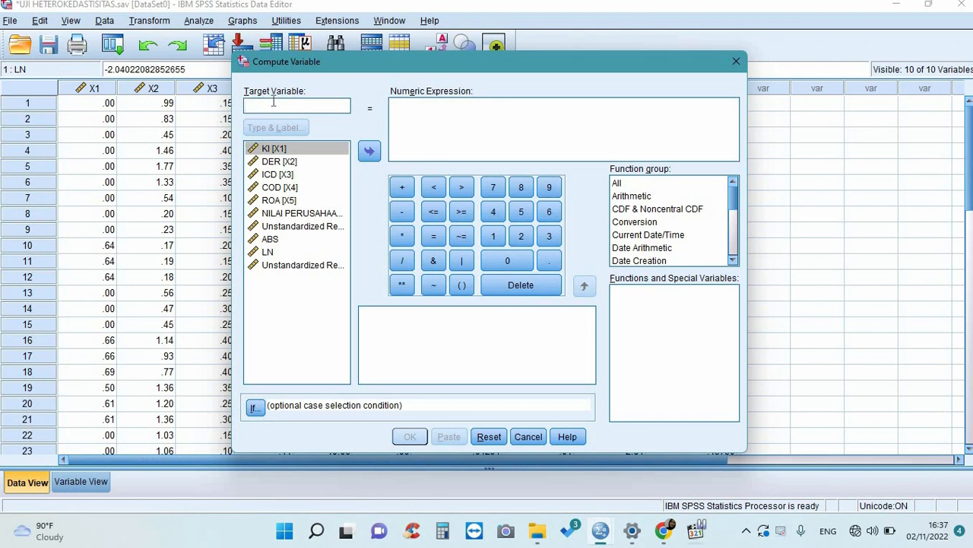
{"action": "type", "text": "A"}
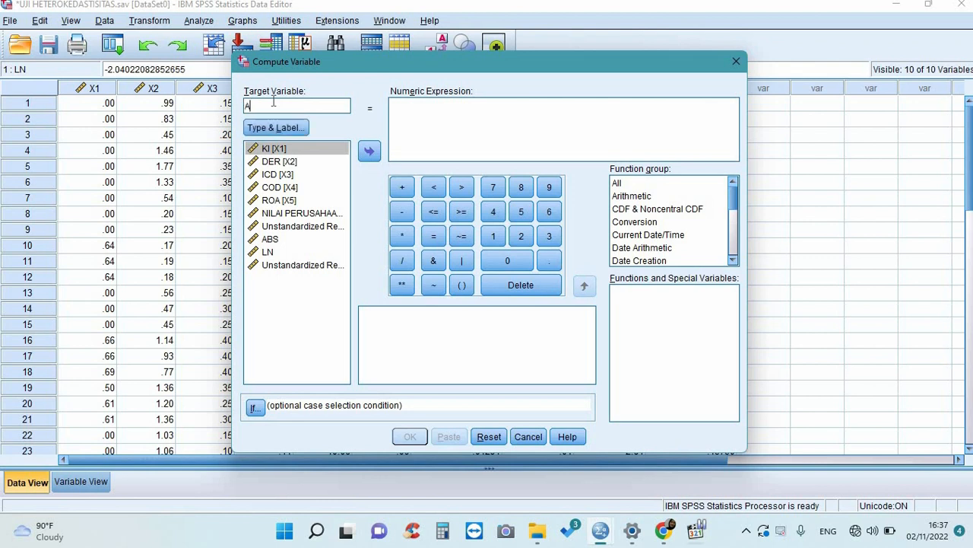
{"action": "type", "text": "BS_RES"}
- Compute ABS_RES as the absolute value of RES_2, the LN regression's residuals, and return to the dataset
{"action": "left_click", "coordinate": [637, 196]}
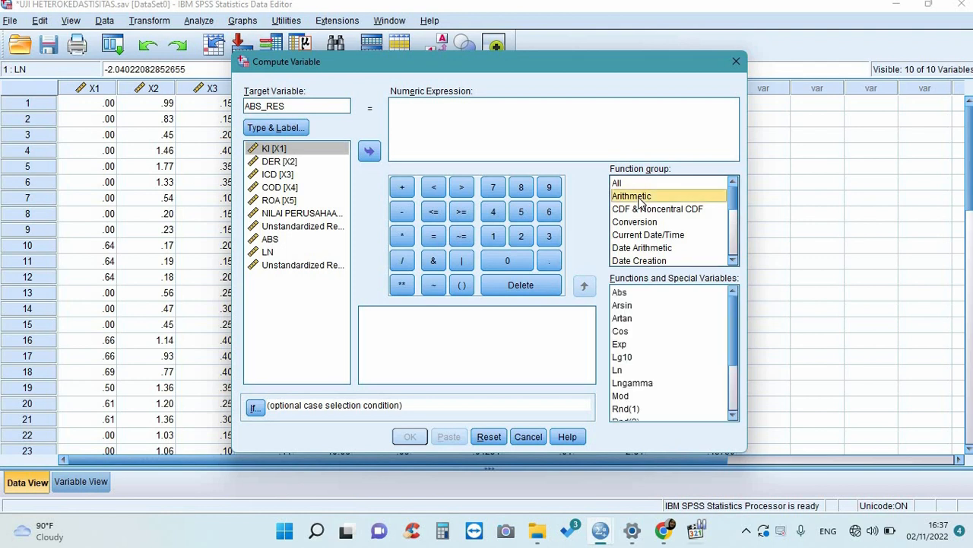
{"action": "left_click", "coordinate": [632, 296]}
{"action": "double_click", "coordinate": [632, 296]}
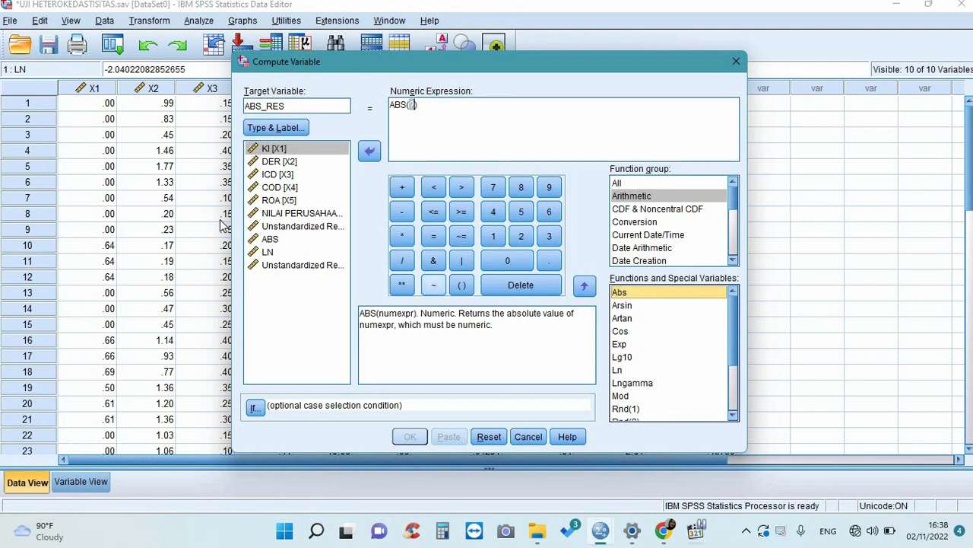
{"action": "left_click", "coordinate": [268, 265]}
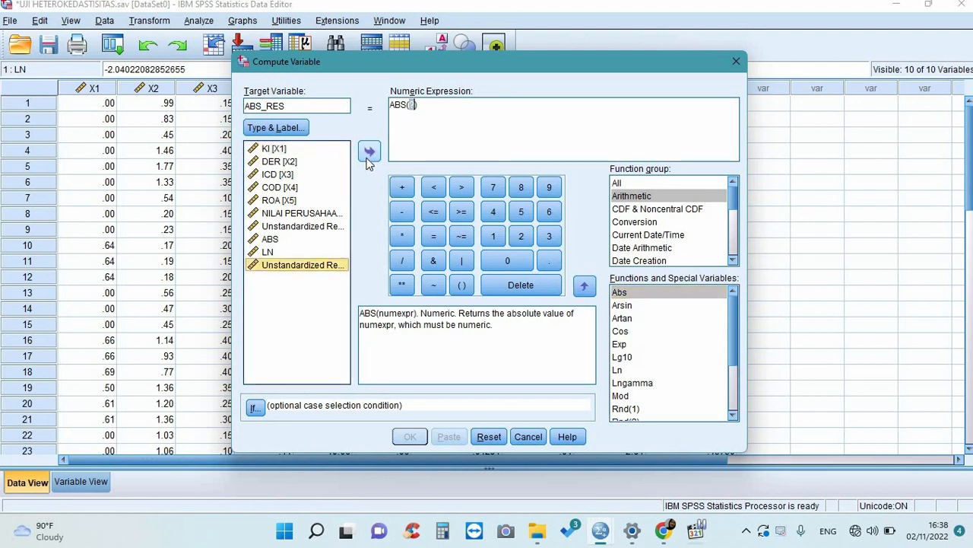
{"action": "left_click", "coordinate": [369, 152]}
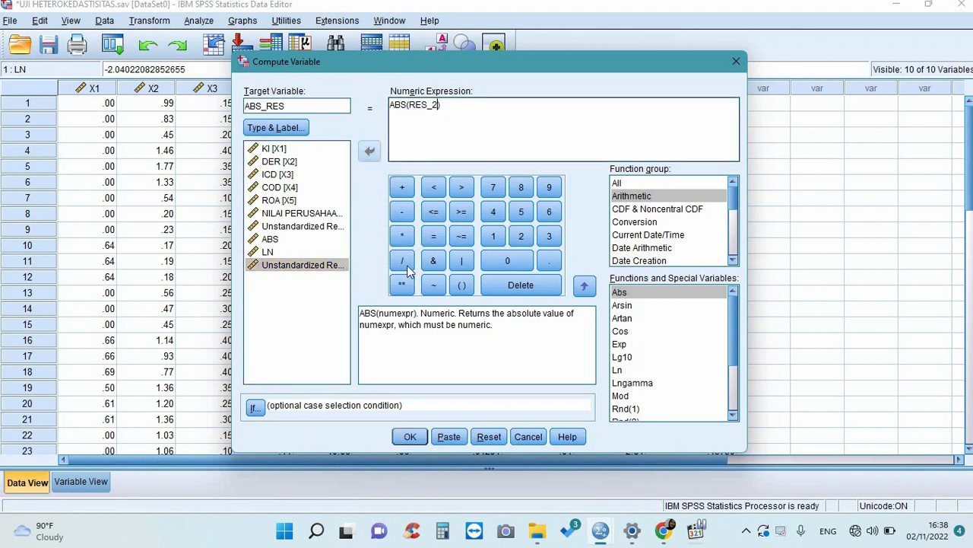
{"action": "left_click", "coordinate": [411, 435]}
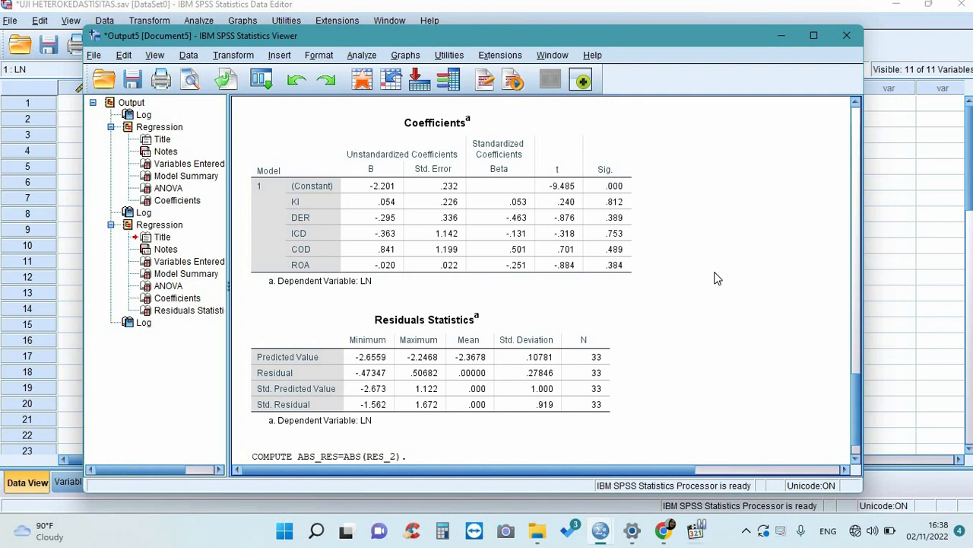
{"action": "left_click", "coordinate": [784, 35]}
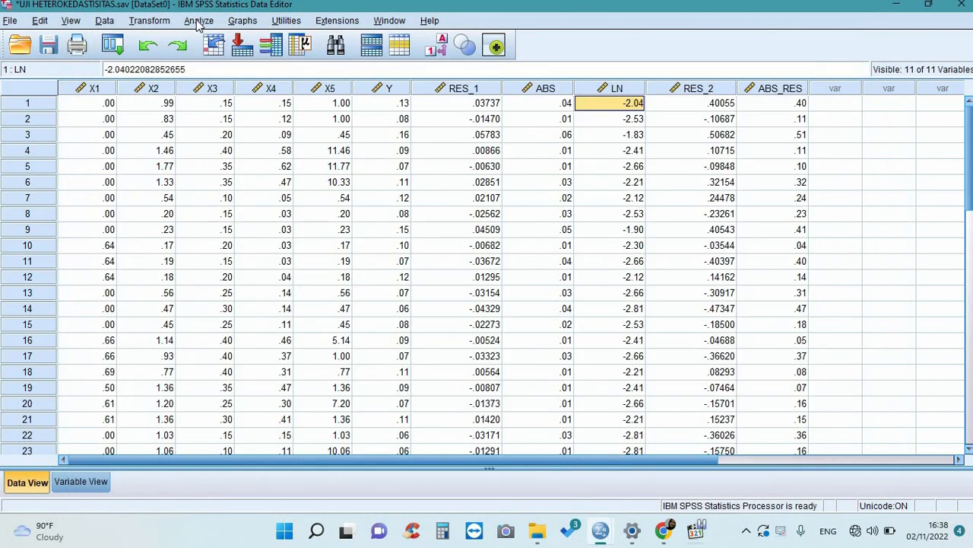
- Open a new linear regression, clear its previous settings and set ABS_RES as the dependent variable
{"action": "left_click", "coordinate": [198, 21]}
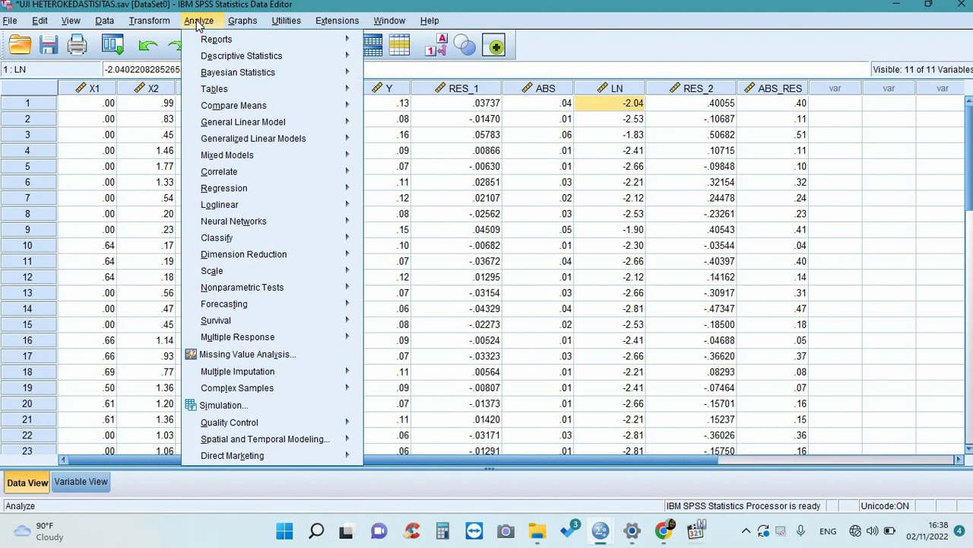
{"action": "mouse_move", "coordinate": [235, 195]}
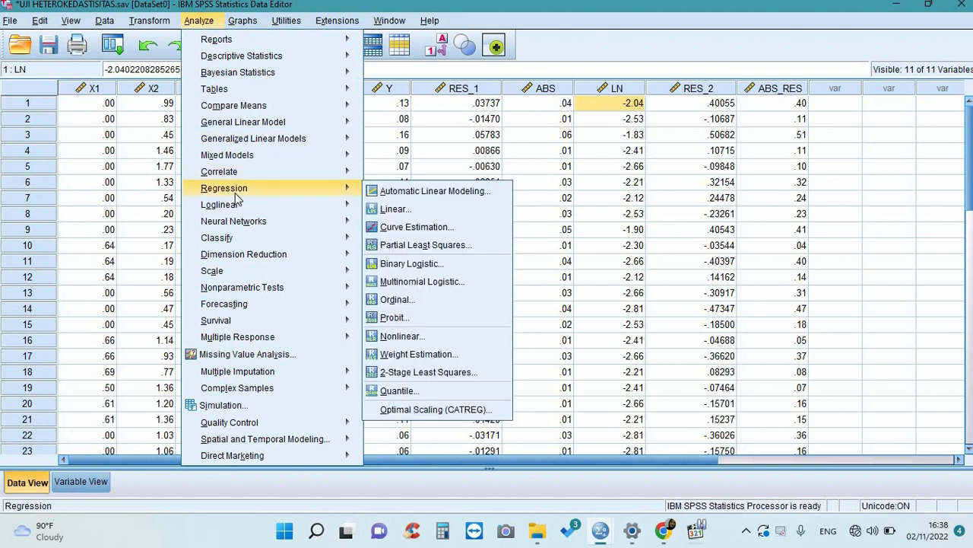
{"action": "left_click", "coordinate": [395, 208]}
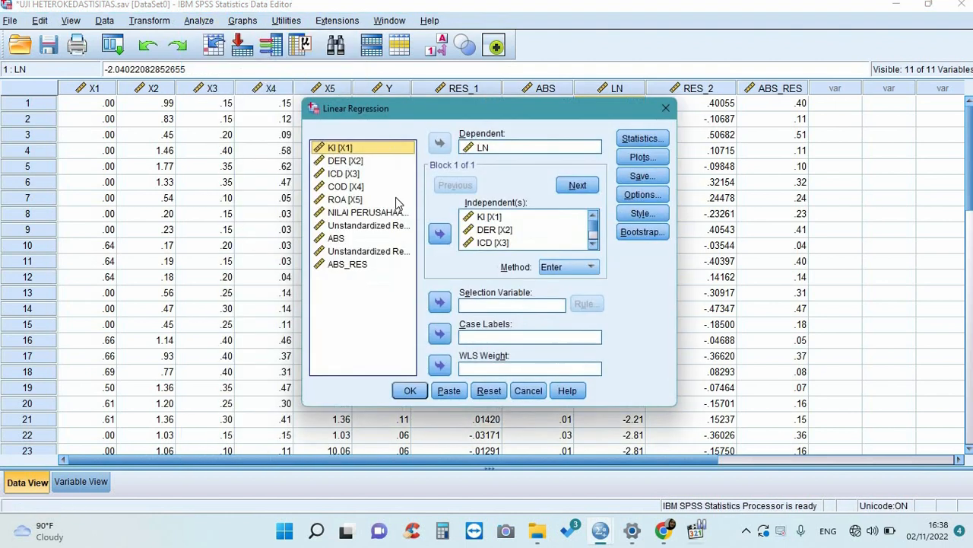
{"action": "left_click", "coordinate": [489, 391]}
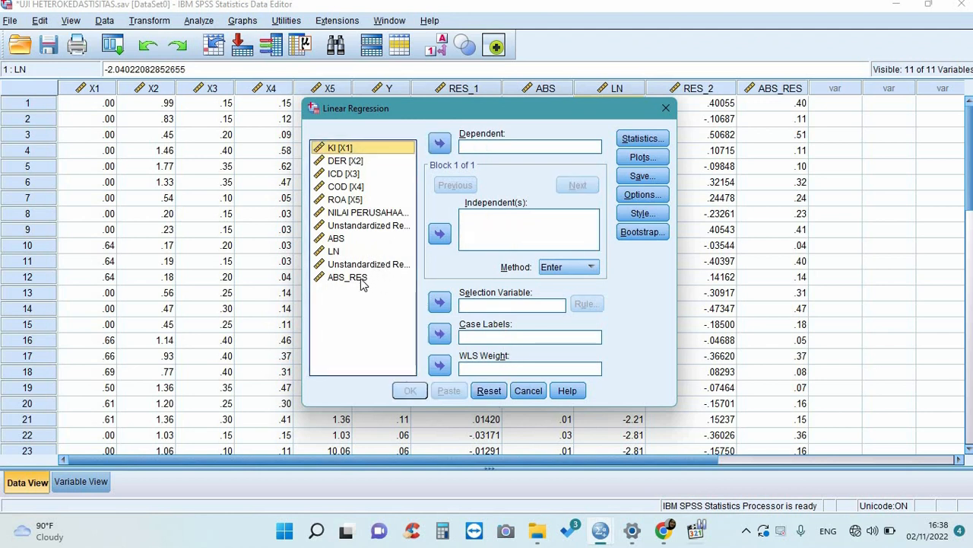
{"action": "left_click", "coordinate": [359, 278]}
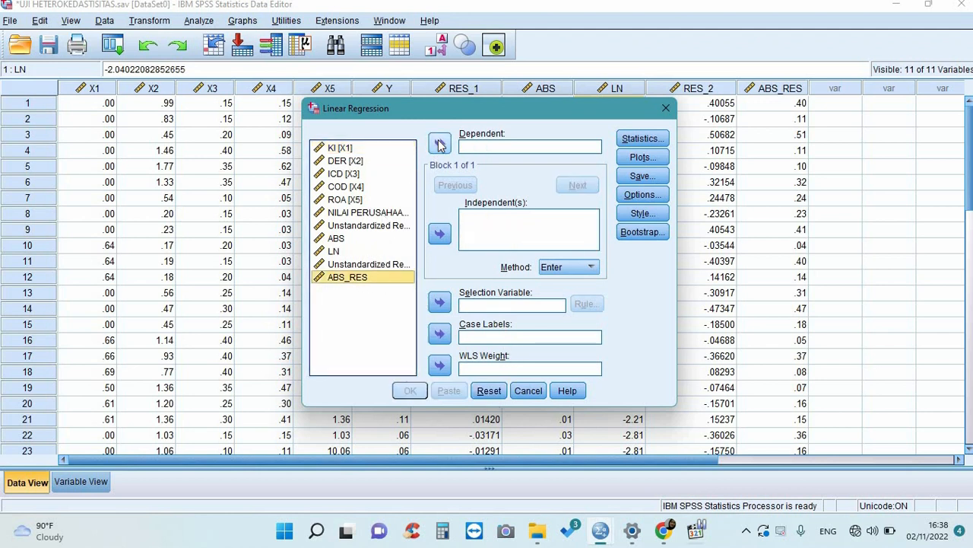
{"action": "left_click", "coordinate": [440, 145]}
- Add KI, DER, ICD, COD and ROA as independent variables and run the ABS_RES regression
{"action": "left_click", "coordinate": [356, 147]}
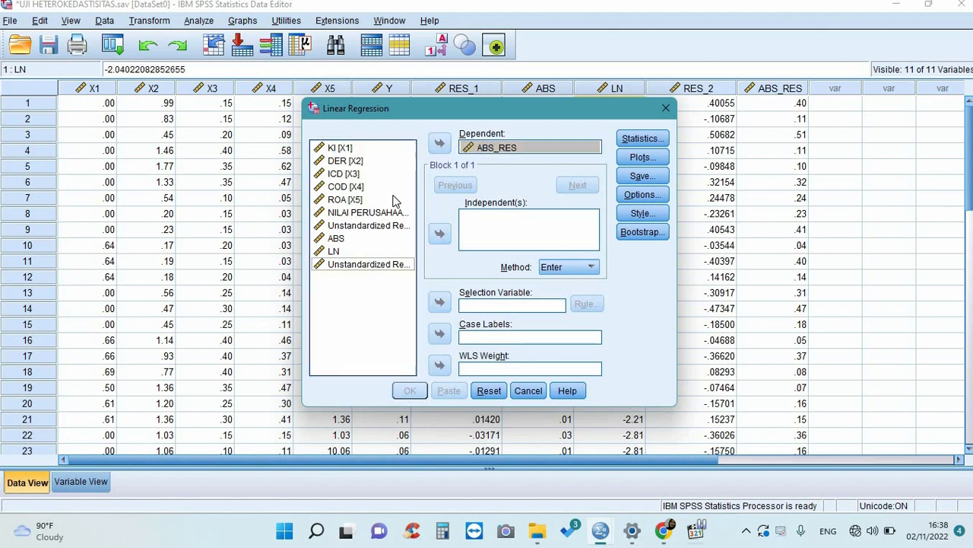
{"action": "left_click", "coordinate": [338, 165]}
{"action": "left_click", "coordinate": [448, 230]}
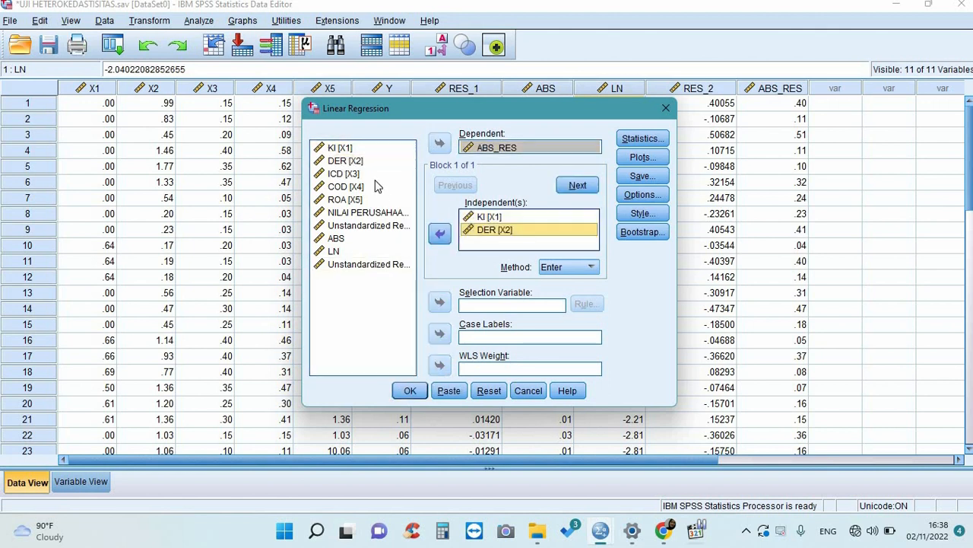
{"action": "left_click", "coordinate": [365, 187]}
{"action": "left_click", "coordinate": [364, 173]}
{"action": "left_click", "coordinate": [440, 234]}
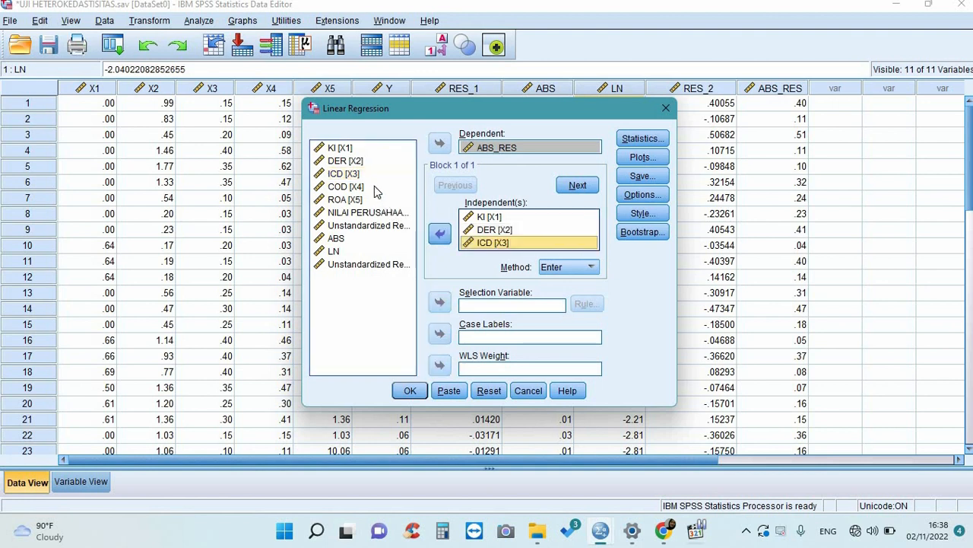
{"action": "left_click", "coordinate": [375, 187]}
{"action": "left_click", "coordinate": [440, 234]}
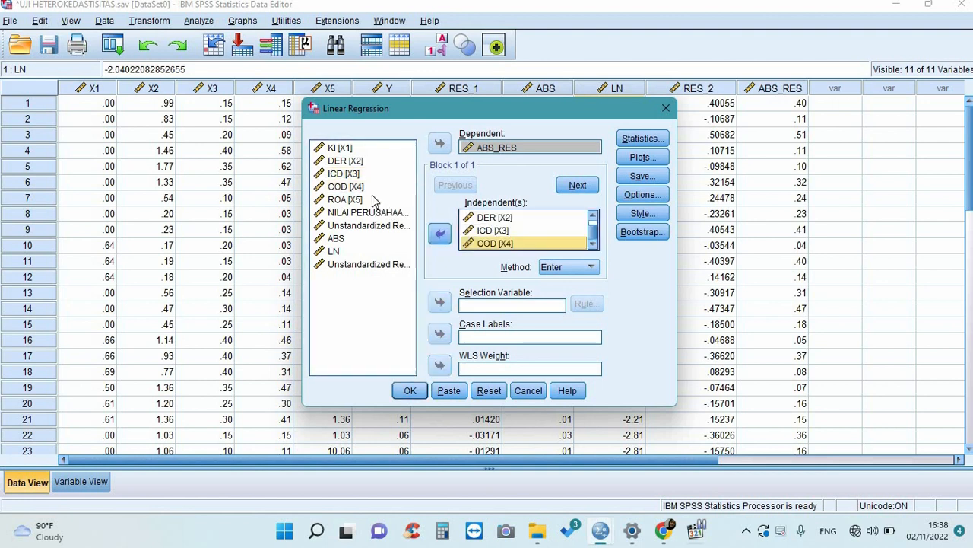
{"action": "left_click", "coordinate": [371, 199]}
{"action": "left_click", "coordinate": [440, 234]}
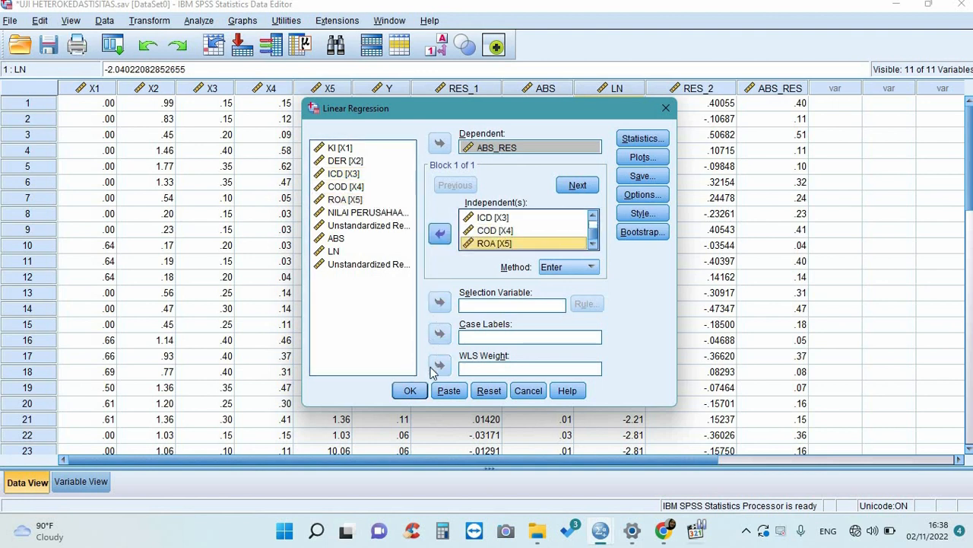
{"action": "left_click", "coordinate": [413, 391]}
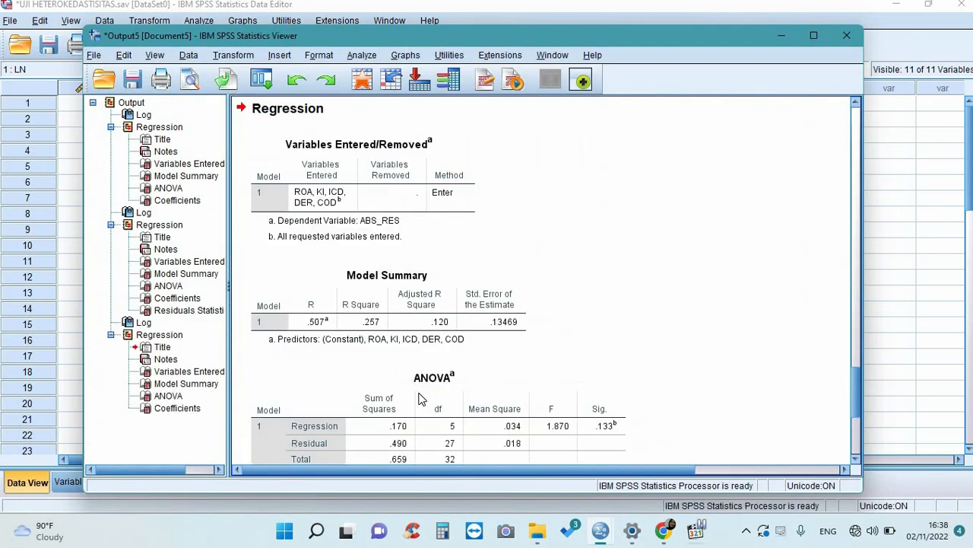
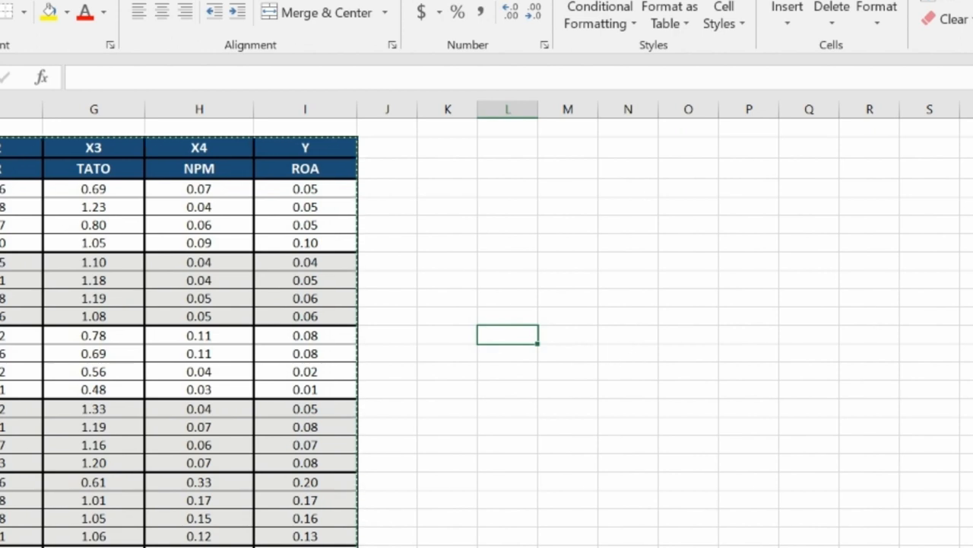
- Switch from the spreadsheet to the Untitled1 dataset in SPSS and start a linear regression with Y as the dependent variable
{"action": "left_click", "coordinate": [735, 547]}
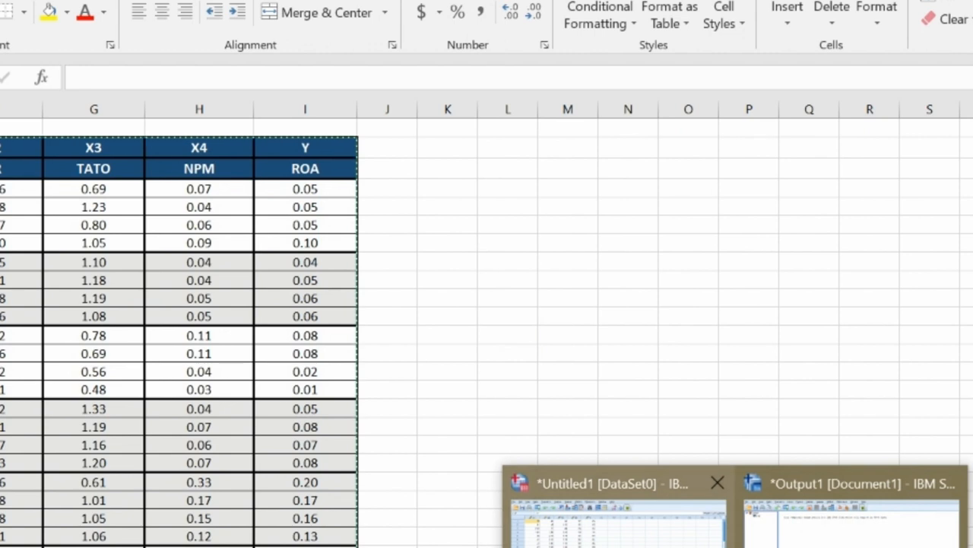
{"action": "left_click", "coordinate": [629, 543]}
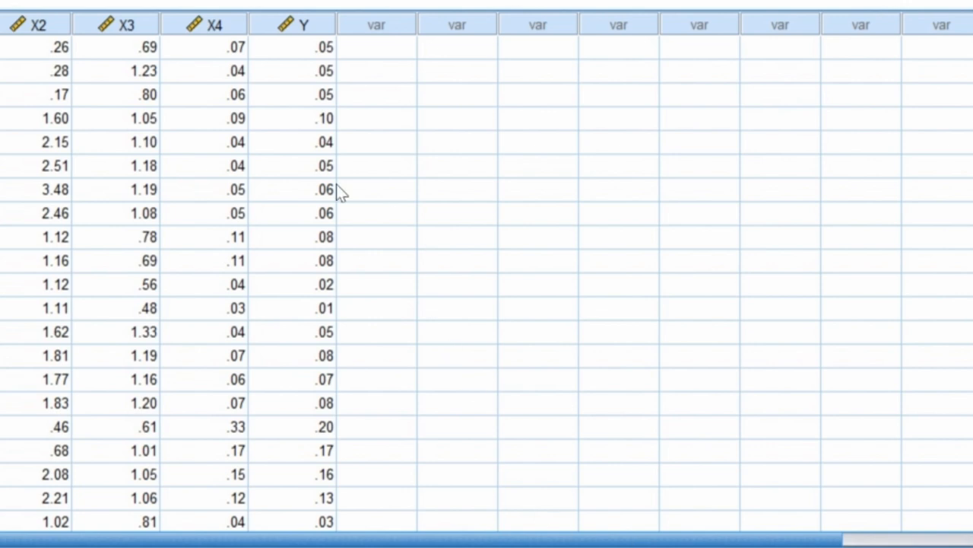
{"action": "left_click", "coordinate": [95, 1]}
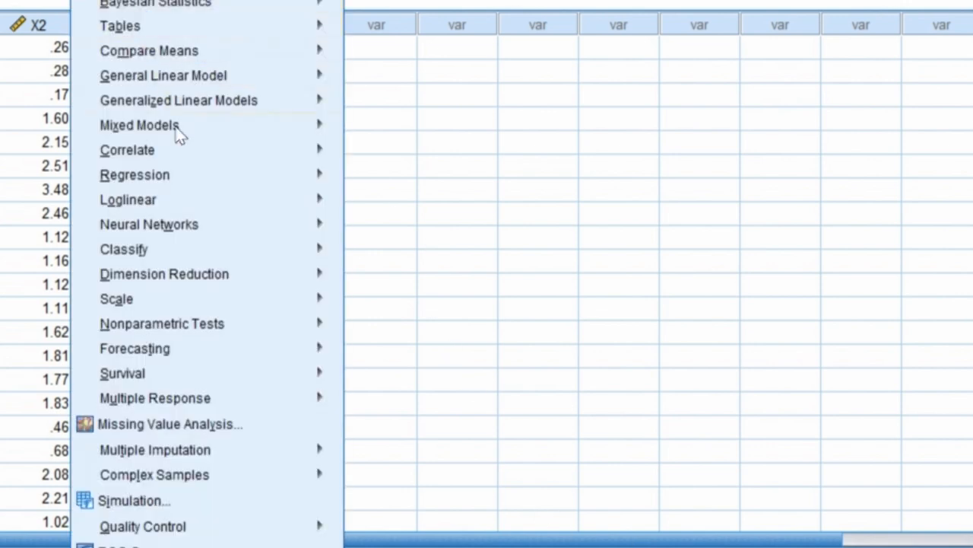
{"action": "mouse_move", "coordinate": [274, 181]}
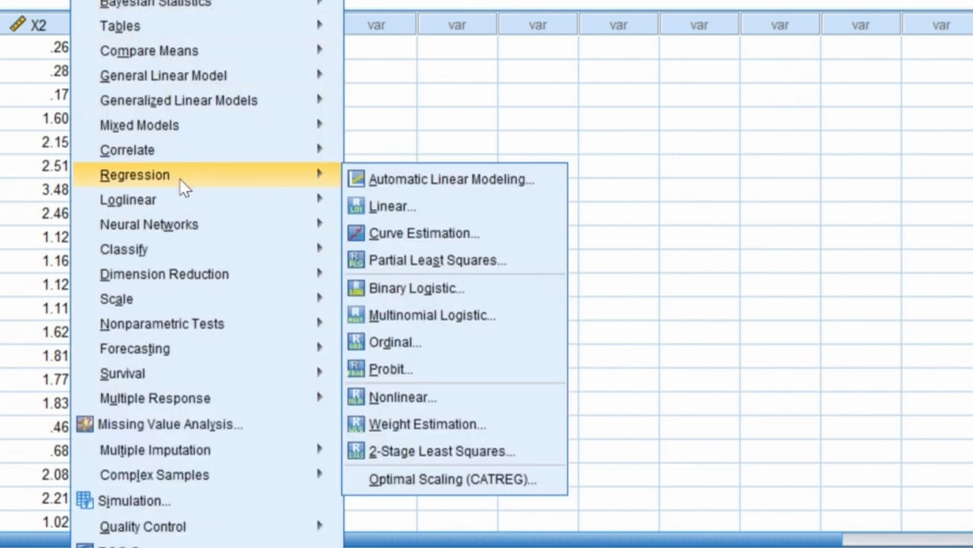
{"action": "left_click", "coordinate": [378, 208]}
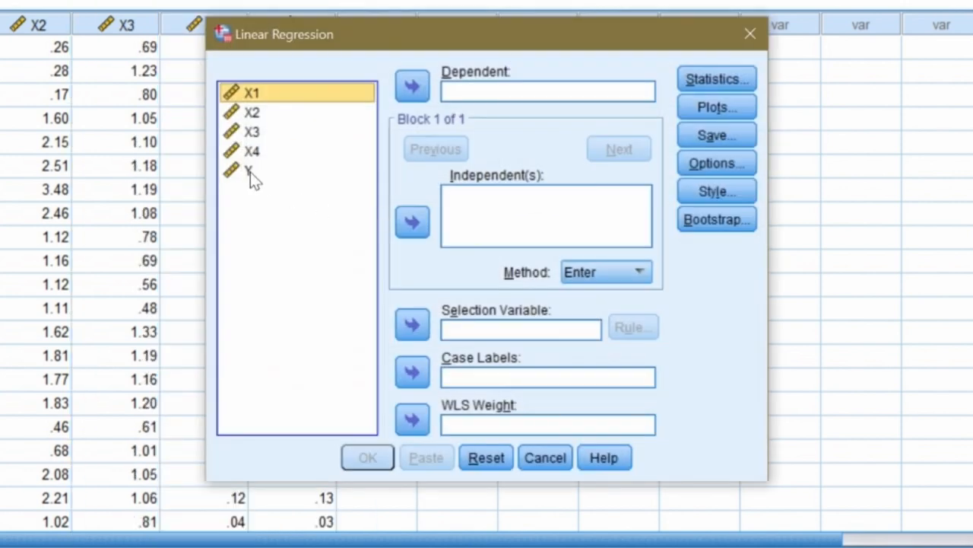
{"action": "left_click", "coordinate": [250, 172]}
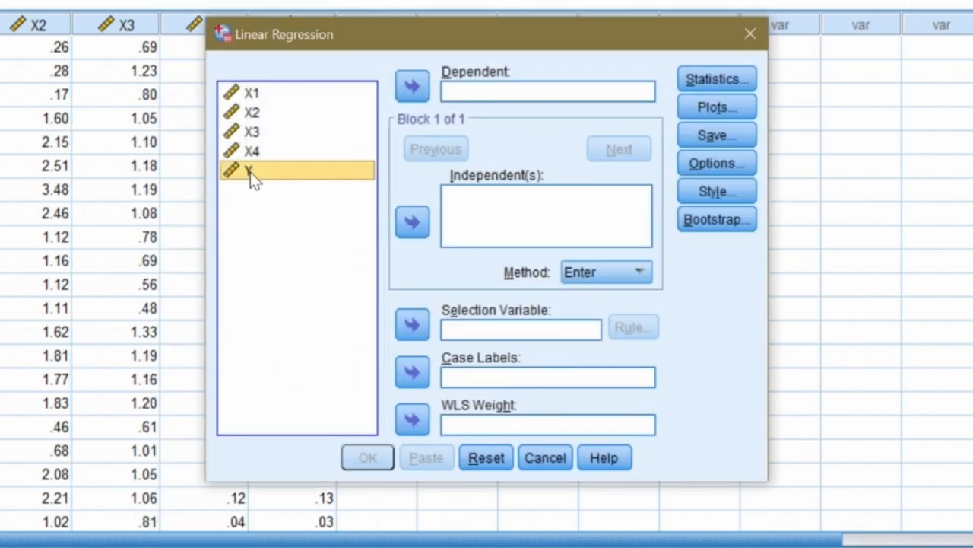
{"action": "left_click", "coordinate": [412, 86]}
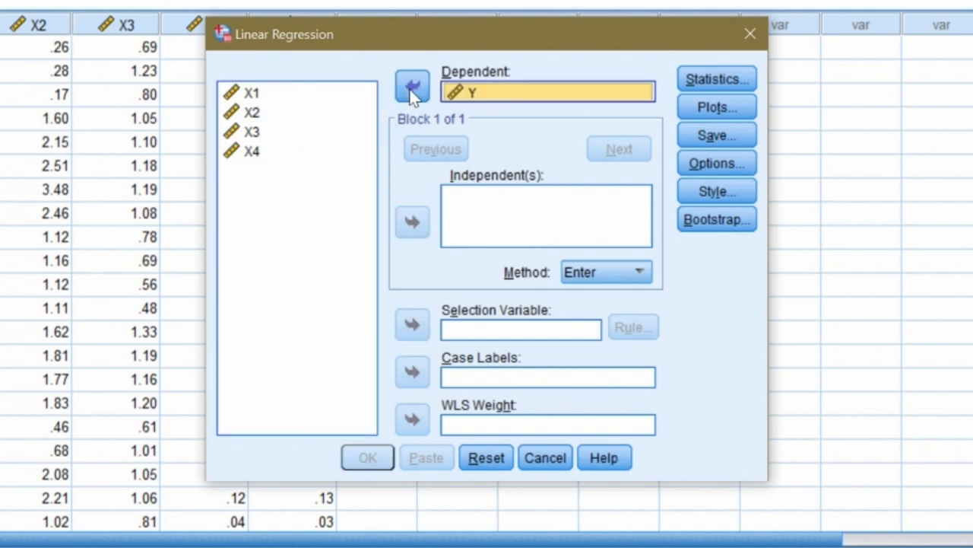
- Add X1, X2, X3 and X4 as independent variables for the regression on Y
{"action": "left_click", "coordinate": [266, 94]}
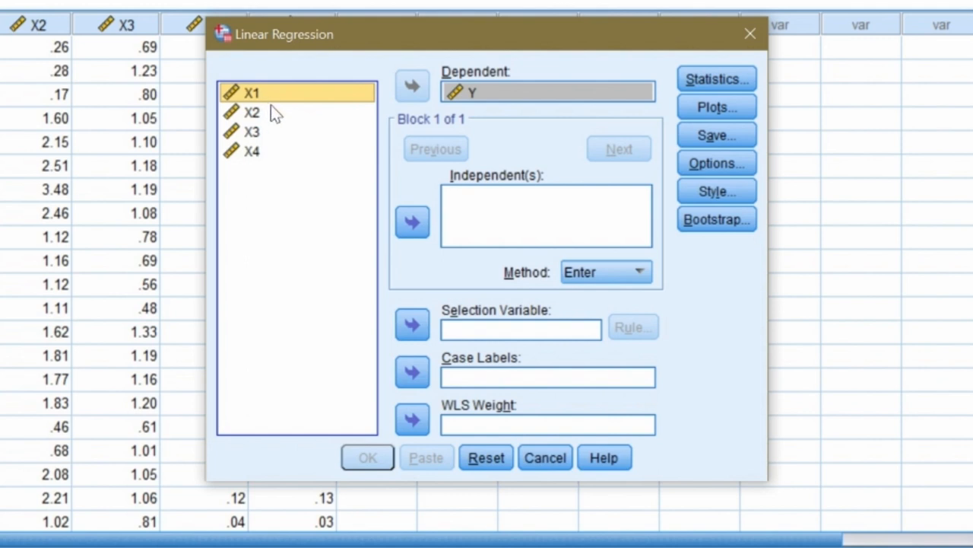
{"action": "left_click", "coordinate": [272, 112], "text": "shift"}
{"action": "left_click", "coordinate": [277, 133], "text": "shift"}
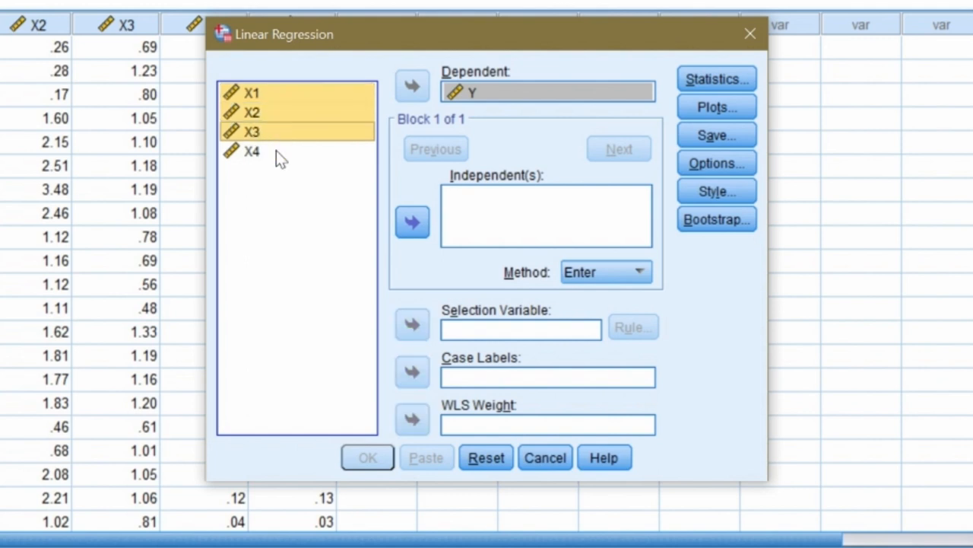
{"action": "left_click", "coordinate": [276, 150], "text": "shift"}
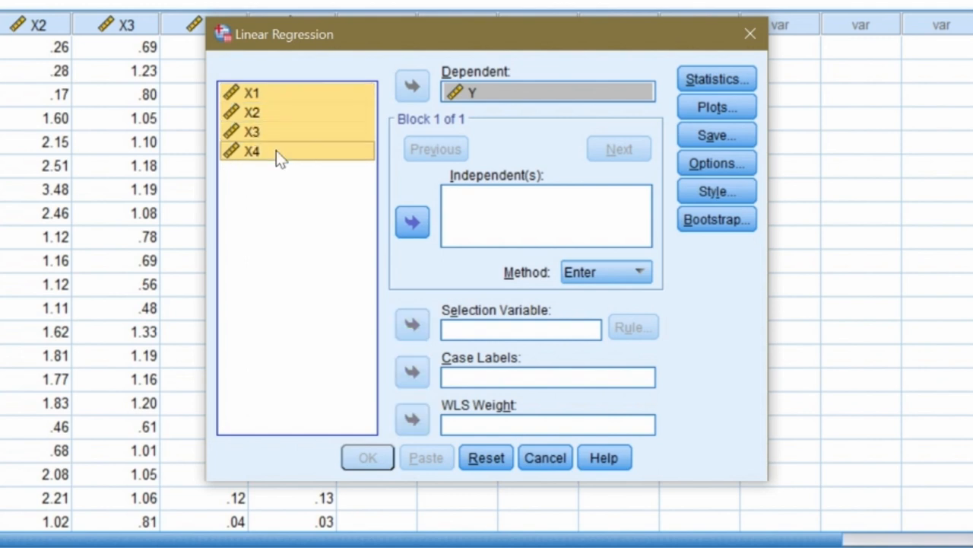
{"action": "left_click", "coordinate": [413, 219]}
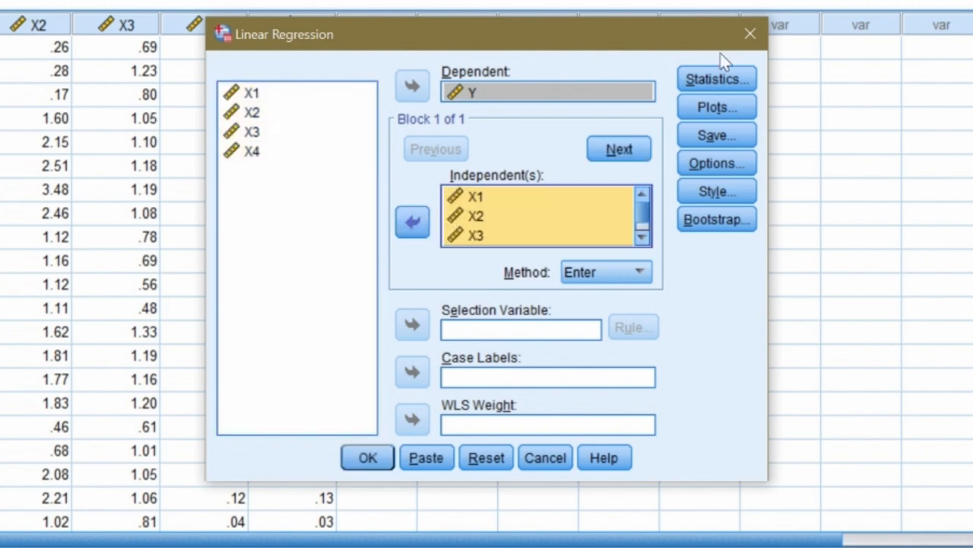
- Request the Durbin-Watson statistic and set the unstandardized residuals to be saved as a new variable
{"action": "left_click", "coordinate": [724, 78]}
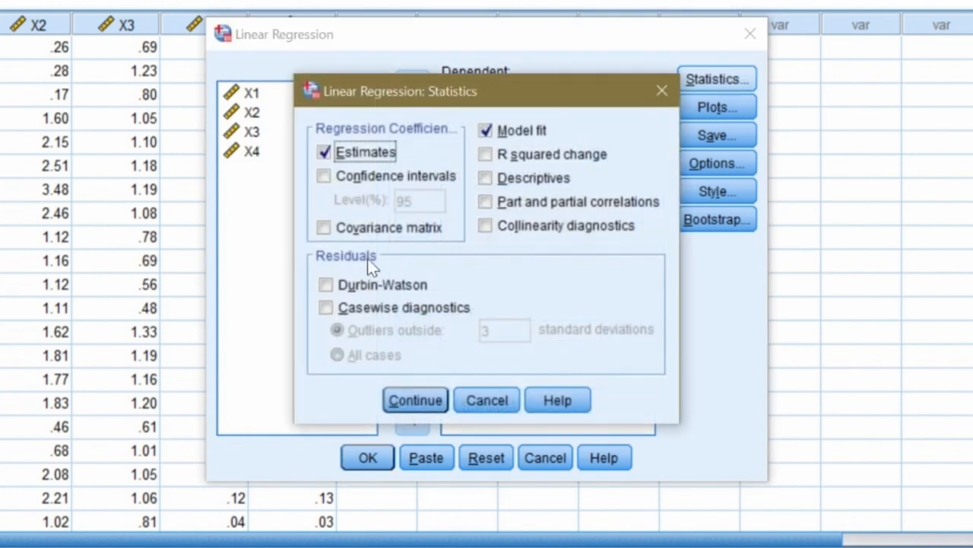
{"action": "left_click", "coordinate": [325, 284]}
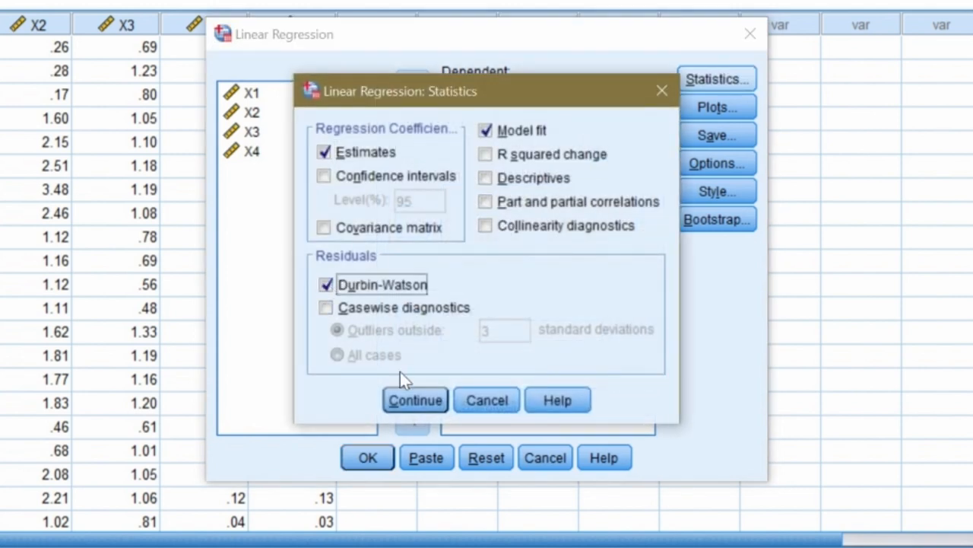
{"action": "left_click", "coordinate": [413, 403]}
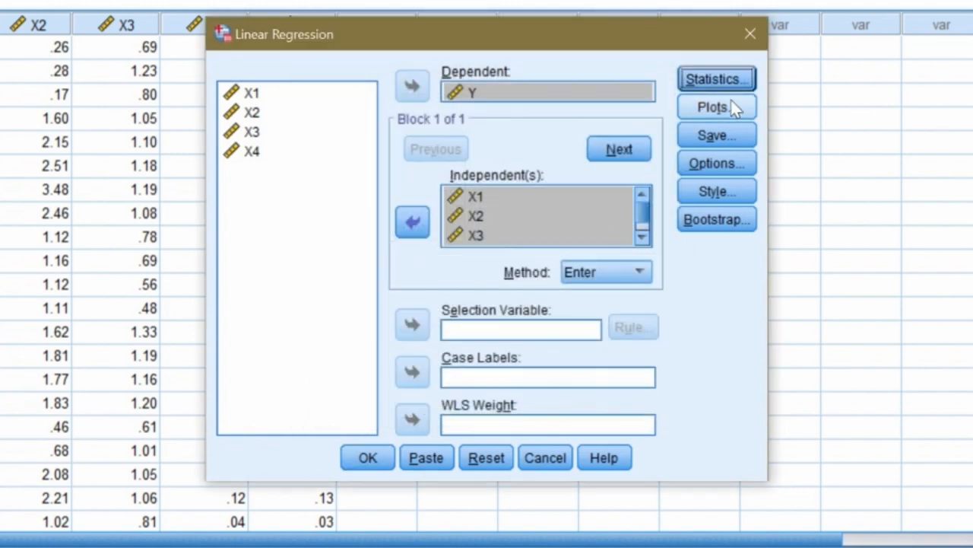
{"action": "left_click", "coordinate": [728, 130]}
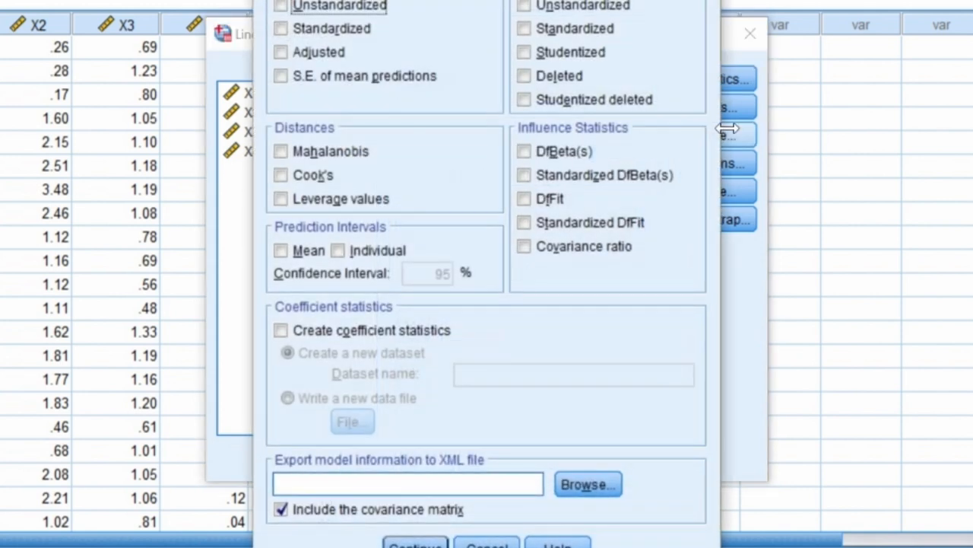
{"action": "left_click", "coordinate": [524, 6]}
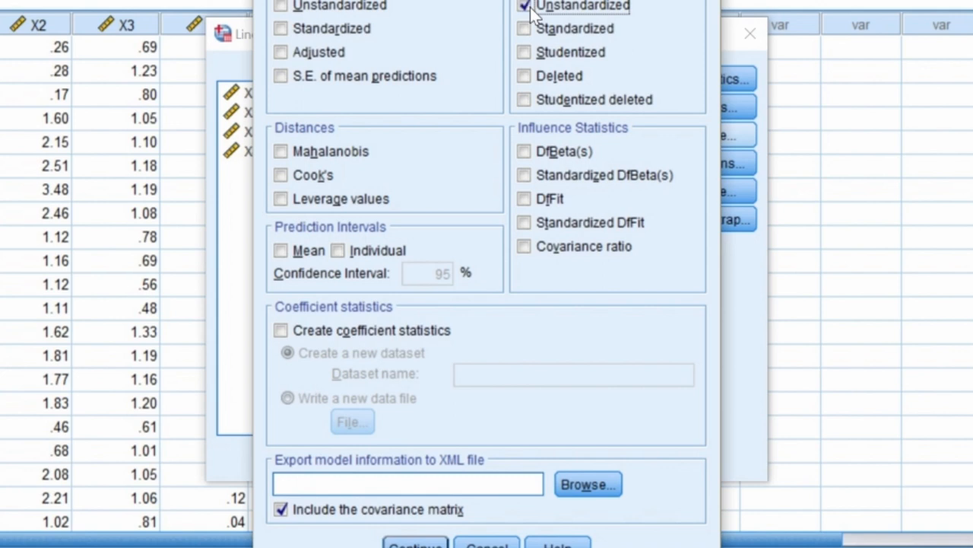
{"action": "left_click", "coordinate": [415, 544]}
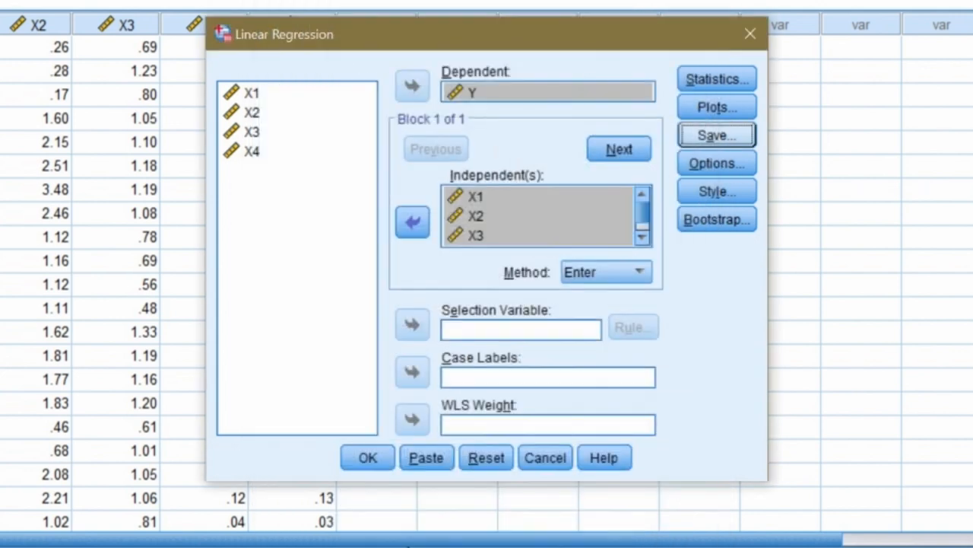
- Run the regression on Y, then look up the dL and dU values for k=4 and n=40 in the Durbin-Watson table
{"action": "left_click", "coordinate": [369, 460]}
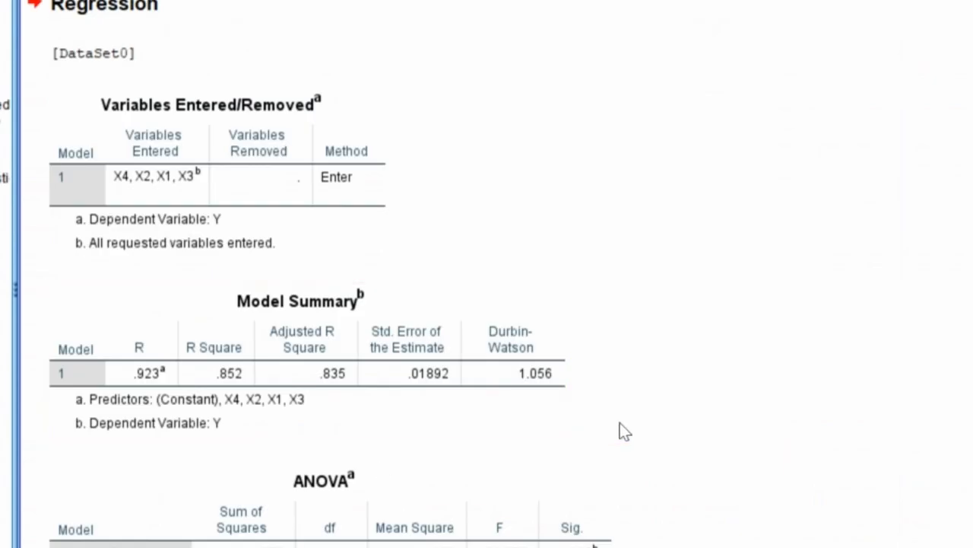
{"action": "scroll", "coordinate": [620, 423], "scroll_direction": "down", "scroll_amount": 3}
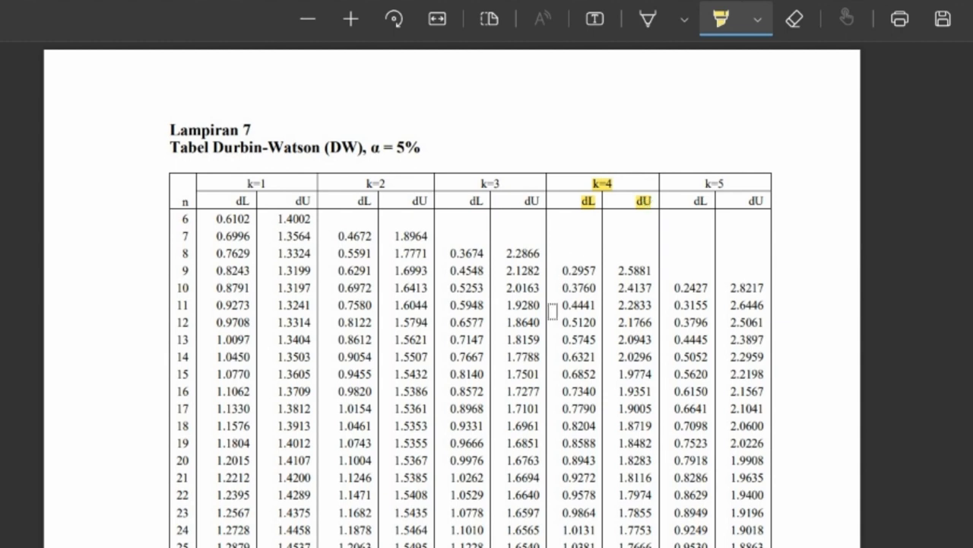
{"action": "scroll", "coordinate": [553, 311], "scroll_direction": "down", "scroll_amount": 5}
{"action": "scroll", "coordinate": [462, 530], "scroll_direction": "down", "scroll_amount": 1}
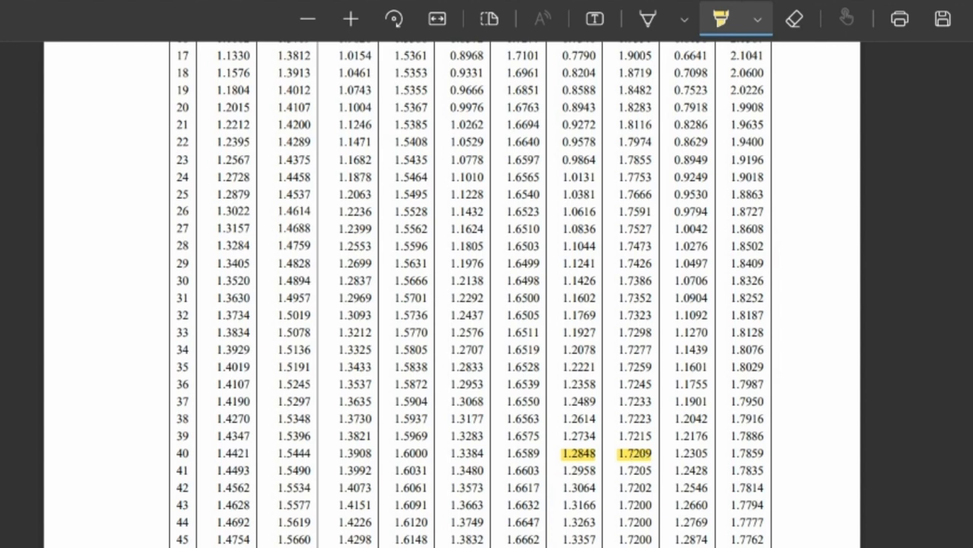
- Switch back to the Untitled1 dataset in SPSS and start computing a new variable with LAG_RES as the target variable
{"action": "mouse_move", "coordinate": [734, 546]}
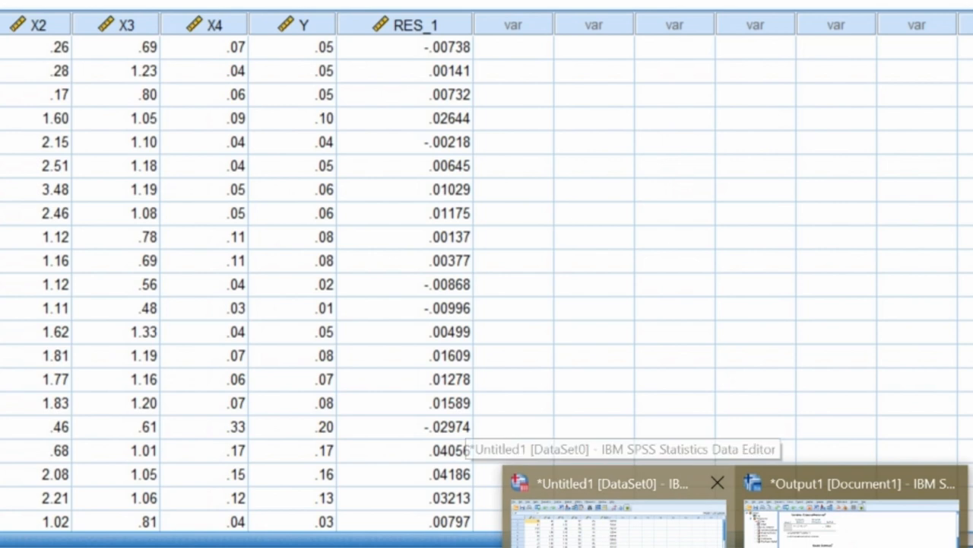
{"action": "left_click", "coordinate": [619, 543]}
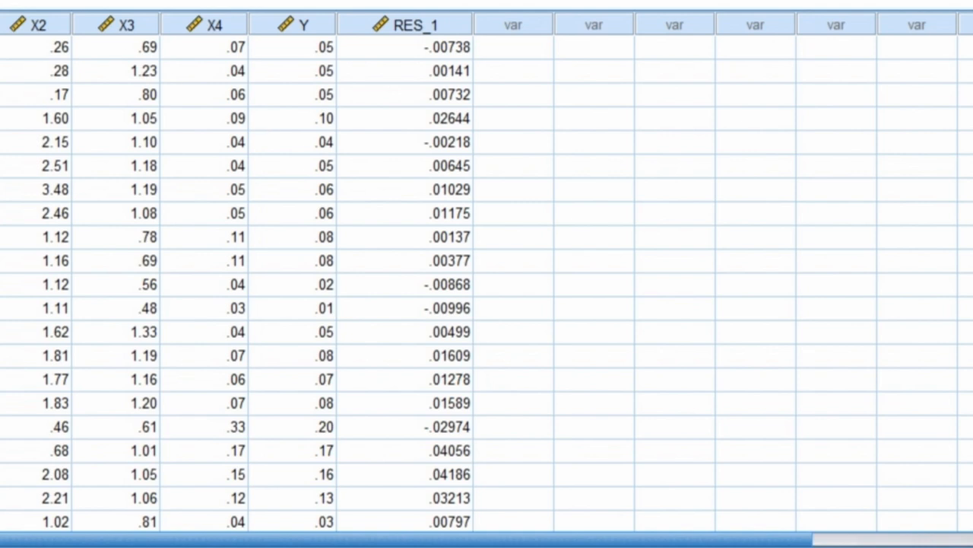
{"action": "left_click", "coordinate": [25, 1]}
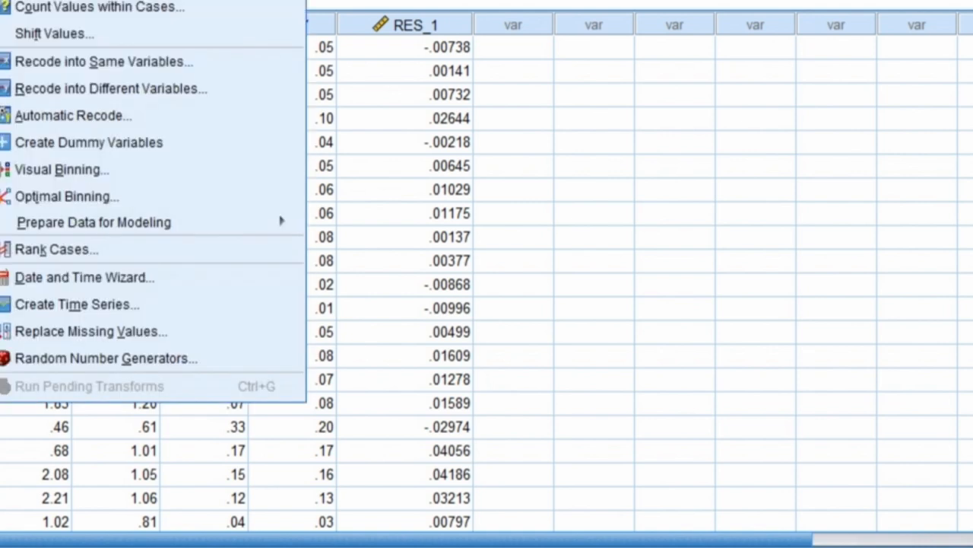
{"action": "left_click", "coordinate": [61, 0]}
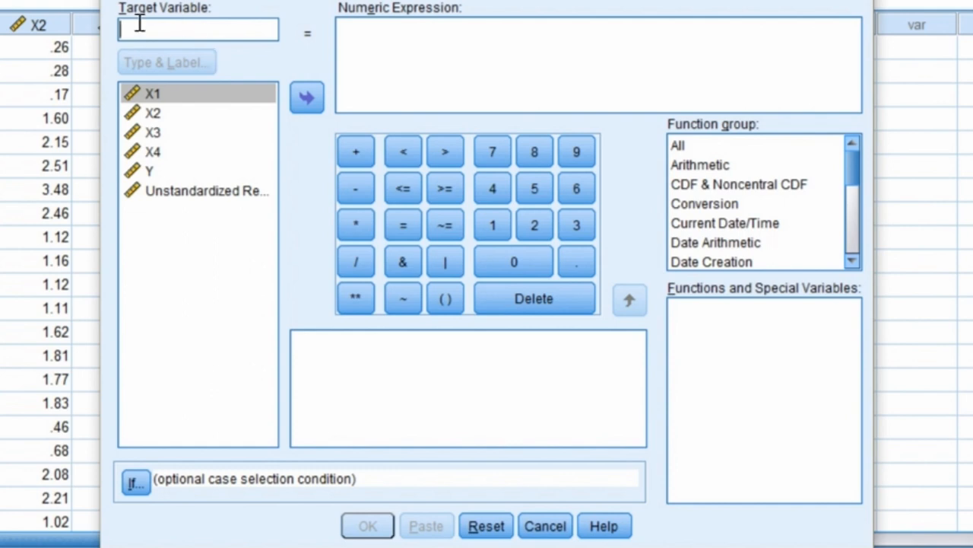
{"action": "type", "text": "LAG"}
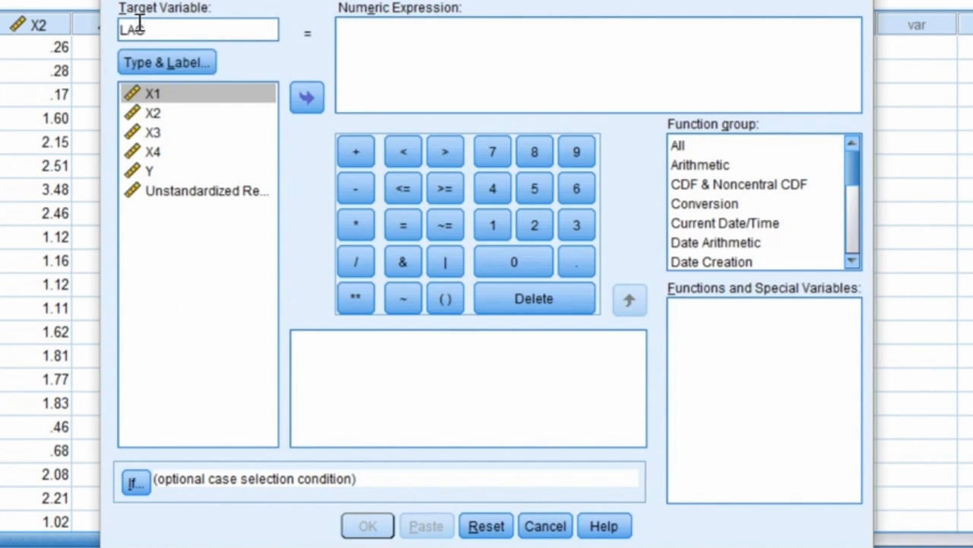
{"action": "type", "text": "_RES"}
{"action": "left_click", "coordinate": [369, 25]}
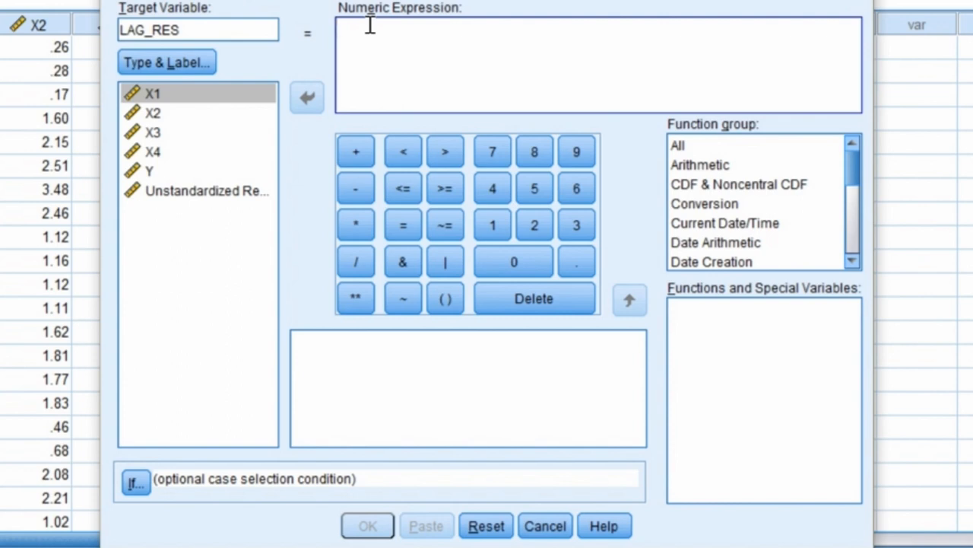
- Insert the Lag(1) function from the complete function group into the numeric expression for LAG_RES
{"action": "left_click", "coordinate": [680, 144]}
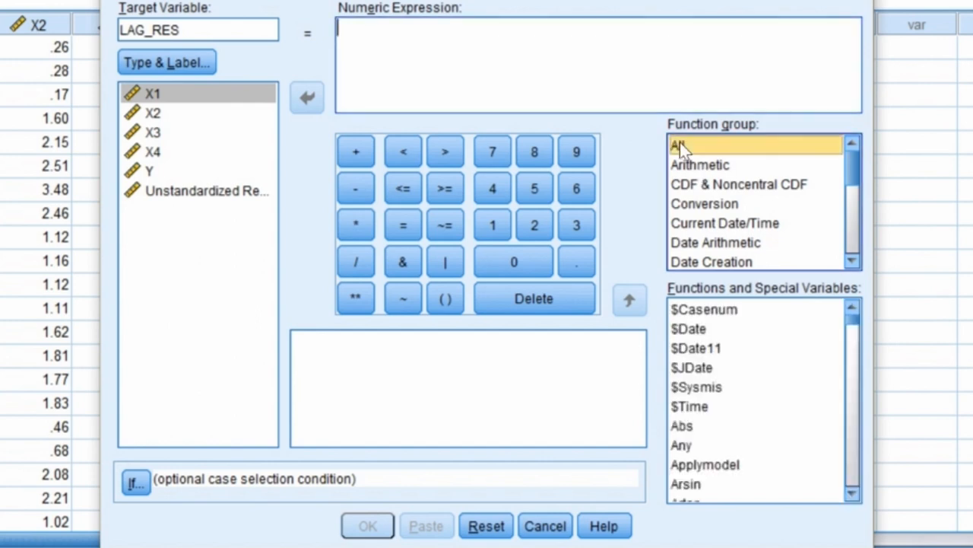
{"action": "scroll", "coordinate": [850, 387], "scroll_direction": "down", "scroll_amount": 6}
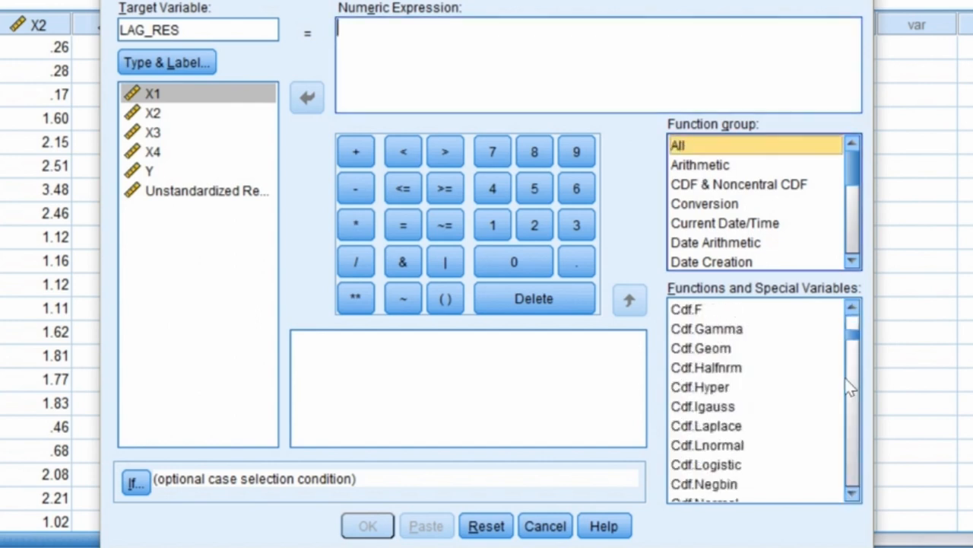
{"action": "scroll", "coordinate": [850, 388], "scroll_direction": "down", "scroll_amount": 10}
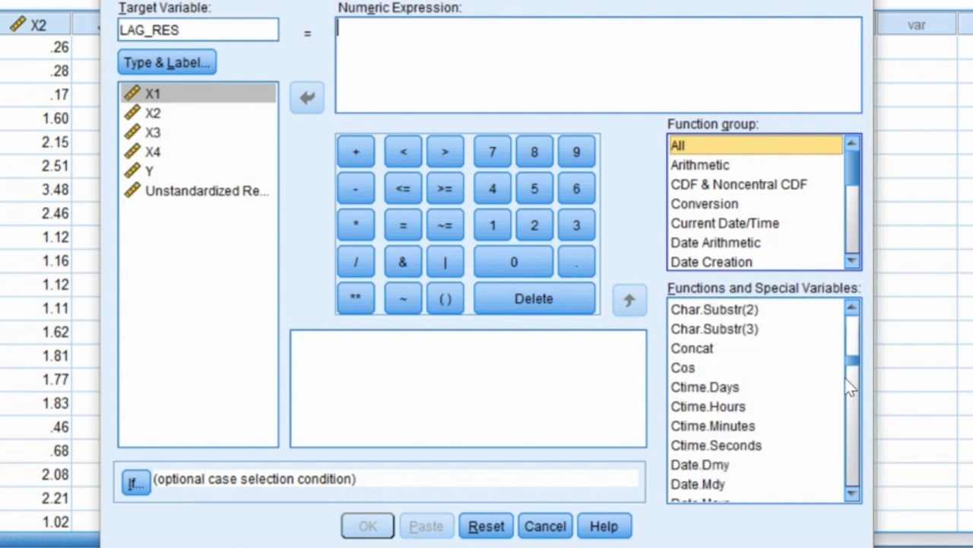
{"action": "scroll", "coordinate": [850, 388], "scroll_direction": "down", "scroll_amount": 5}
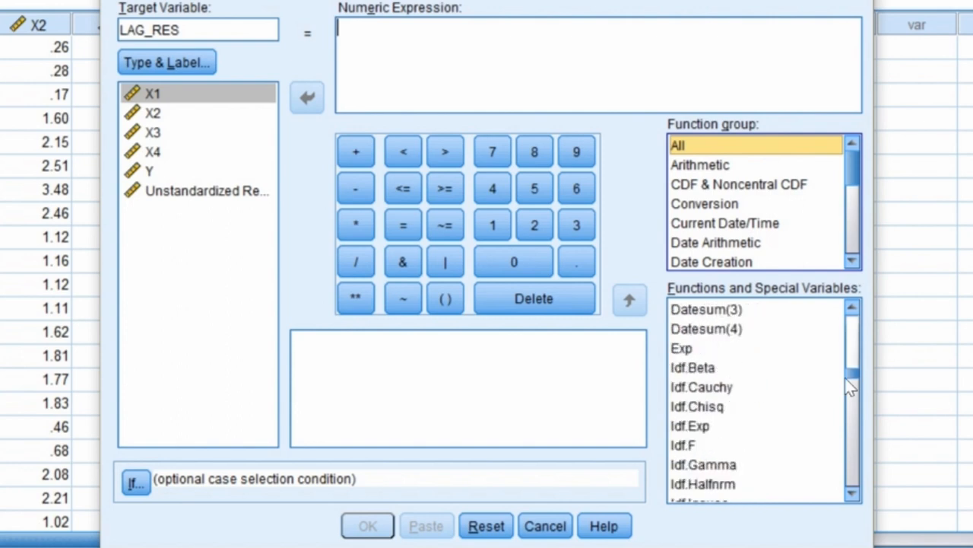
{"action": "scroll", "coordinate": [850, 388], "scroll_direction": "down", "scroll_amount": 5}
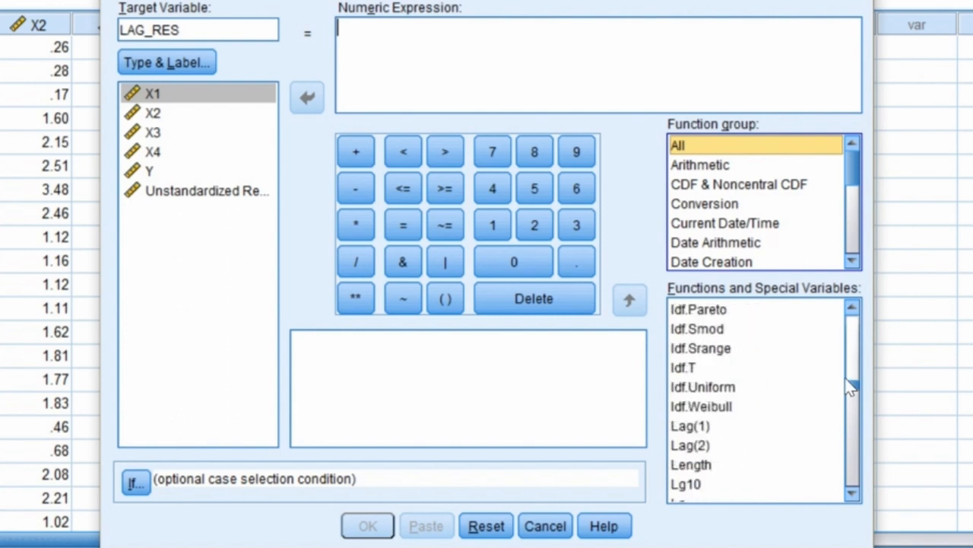
{"action": "scroll", "coordinate": [850, 388], "scroll_direction": "down", "scroll_amount": 1}
{"action": "left_click", "coordinate": [703, 368]}
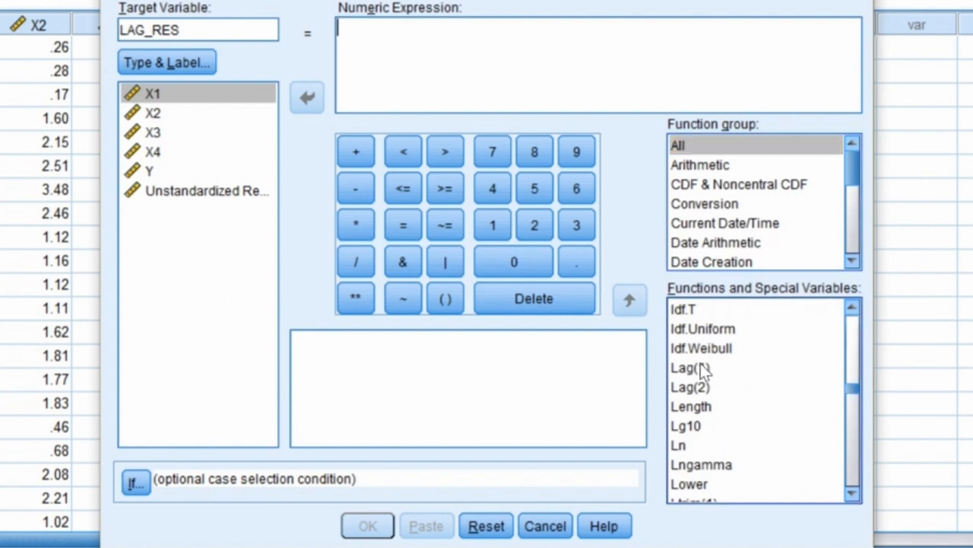
{"action": "left_click", "coordinate": [703, 368]}
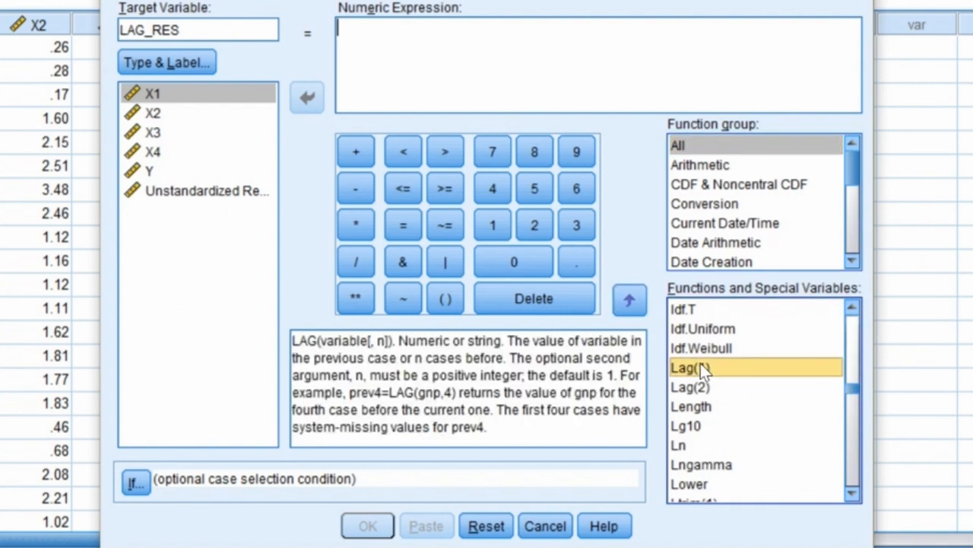
{"action": "double_click", "coordinate": [702, 367]}
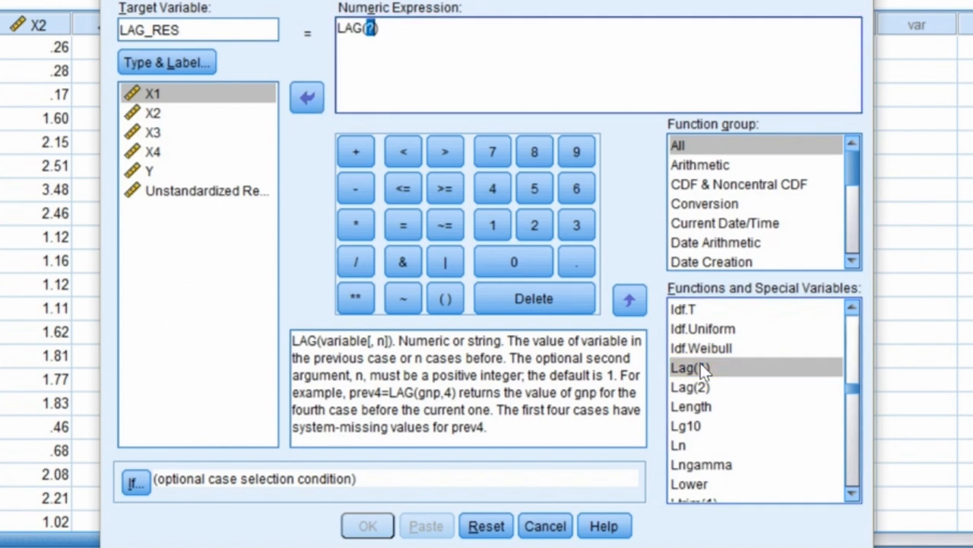
- Use the unstandardized residual RES_1 as the argument of LAG and compute the LAG_RES variable
{"action": "left_click", "coordinate": [164, 194]}
{"action": "left_click", "coordinate": [164, 191]}
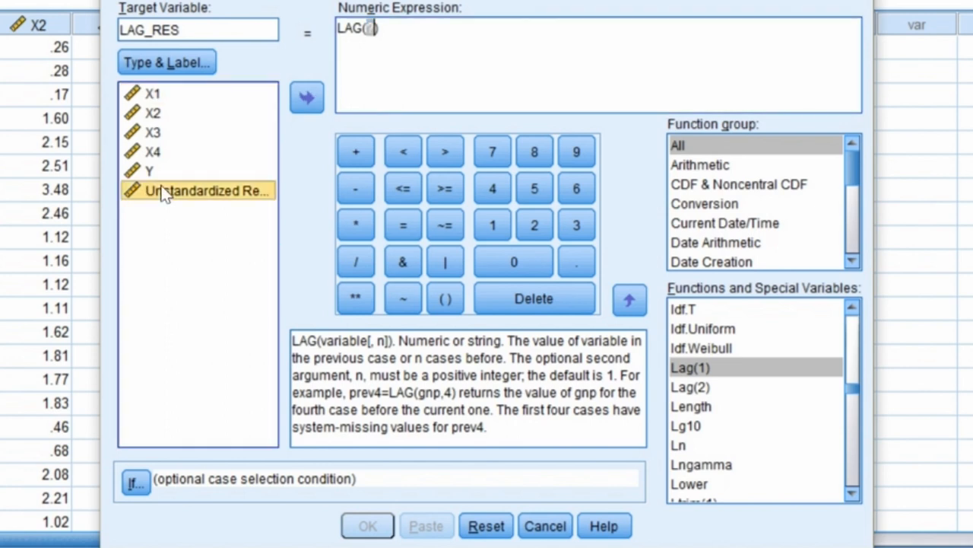
{"action": "left_click", "coordinate": [315, 97]}
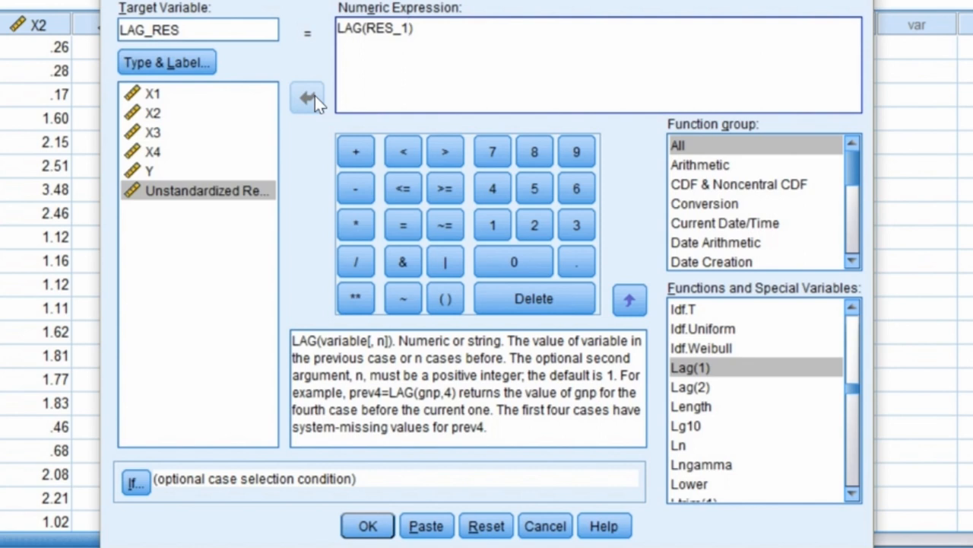
{"action": "left_click", "coordinate": [368, 526]}
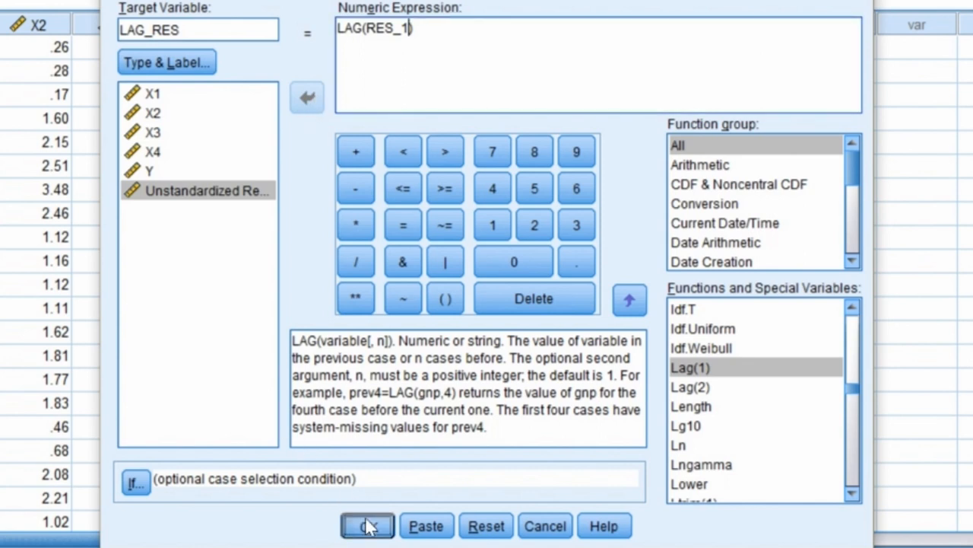
{"action": "left_click", "coordinate": [361, 268]}
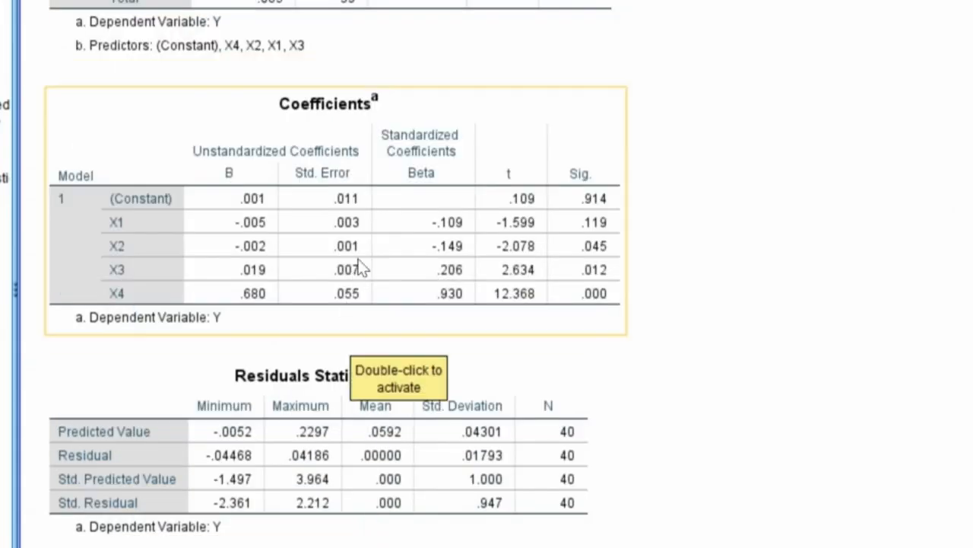
- Return to the Untitled1 dataset, reopen linear regression and reset all of its settings
{"action": "left_click", "coordinate": [397, 425]}
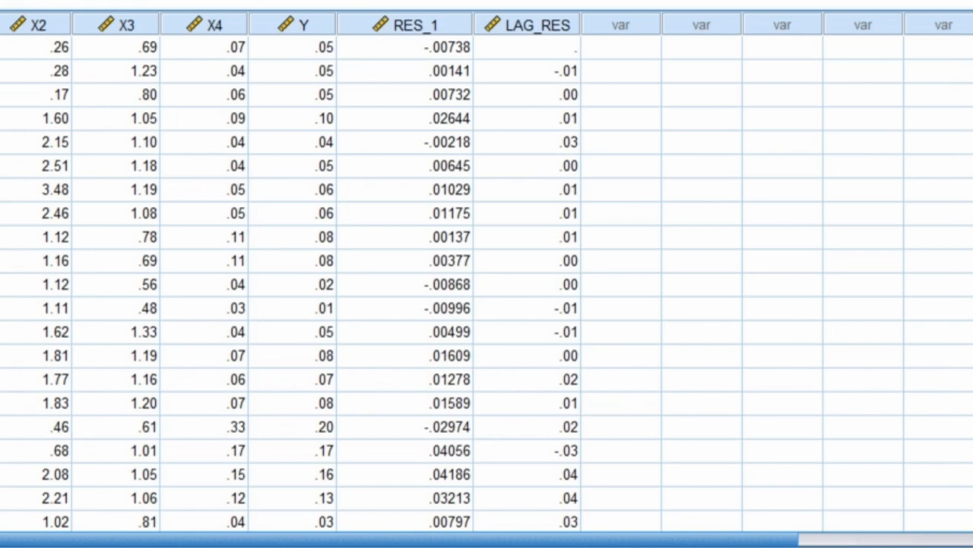
{"action": "key", "text": "alt+a"}
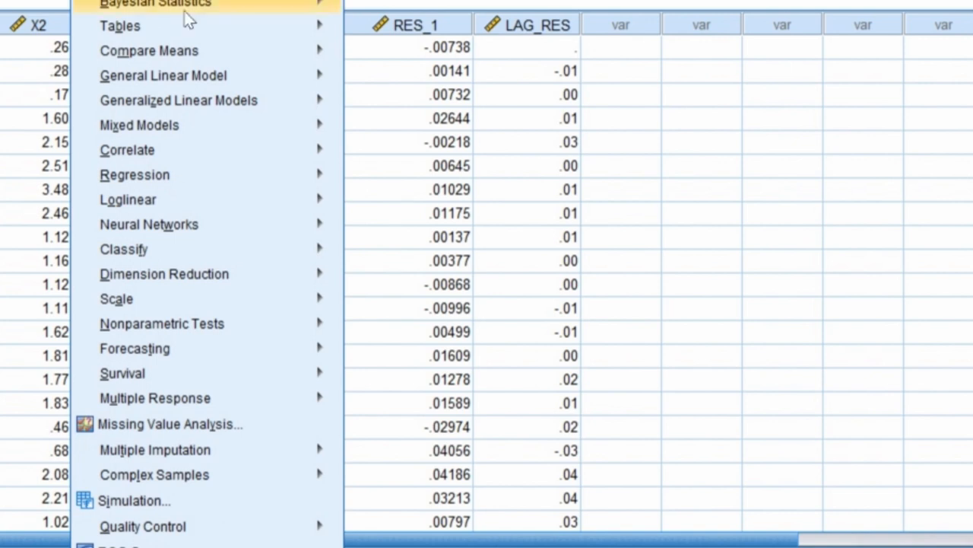
{"action": "mouse_move", "coordinate": [304, 180]}
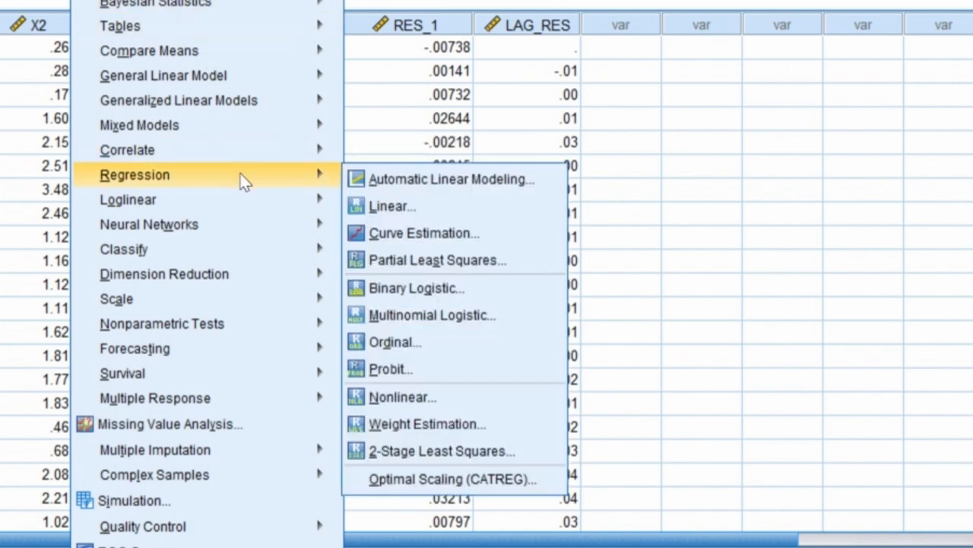
{"action": "left_click", "coordinate": [388, 207]}
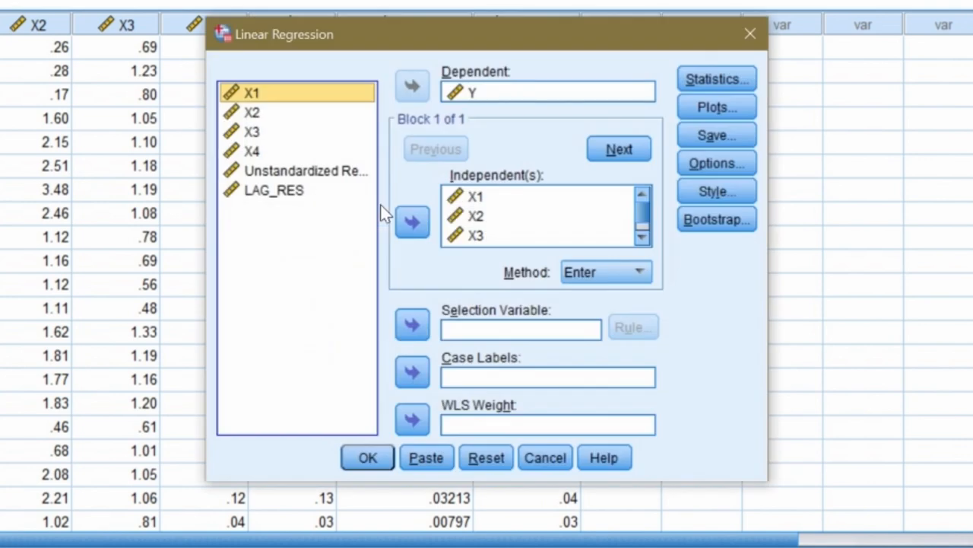
{"action": "left_click", "coordinate": [486, 460]}
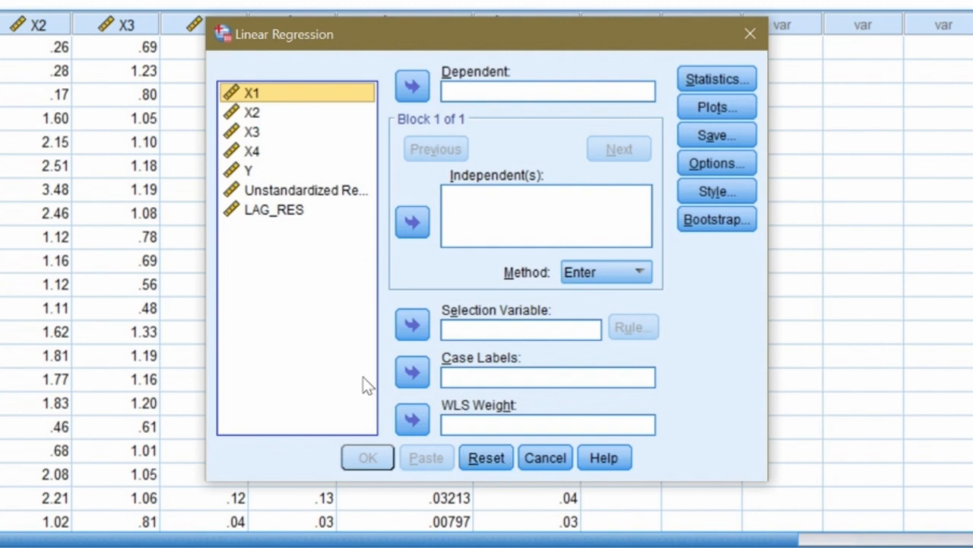
- Run a regression with LAG_RES as the independent variable and the unstandardized residual as the dependent variable
{"action": "left_click", "coordinate": [261, 212]}
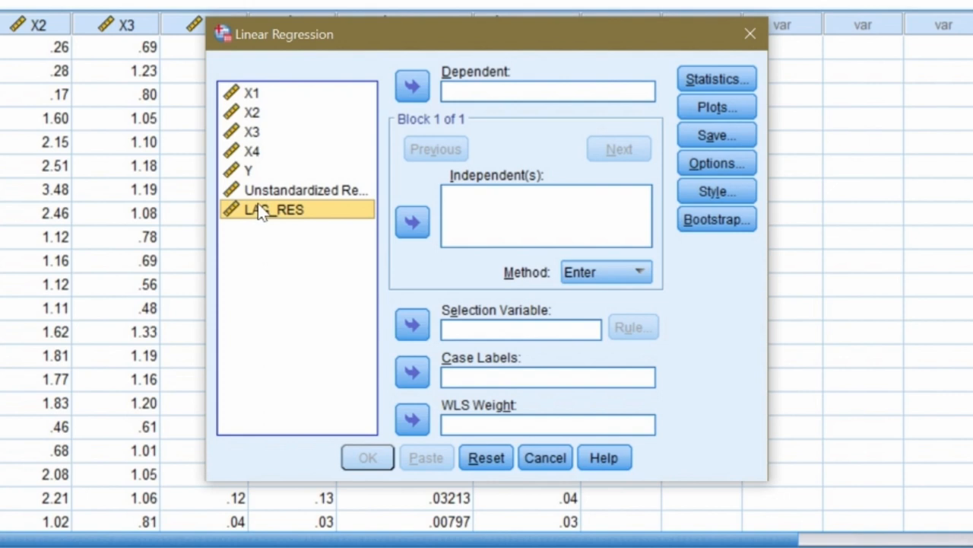
{"action": "left_click", "coordinate": [412, 224]}
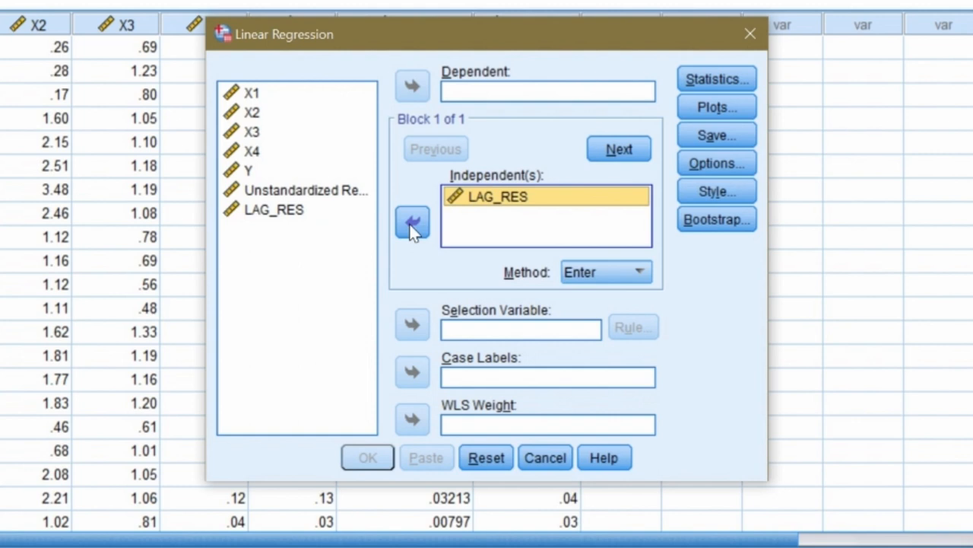
{"action": "left_click", "coordinate": [335, 190]}
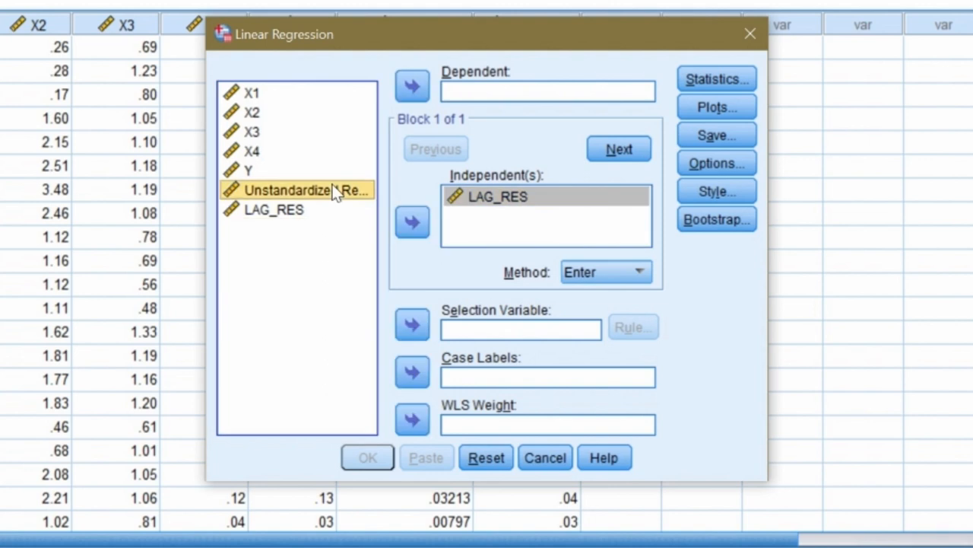
{"action": "left_click", "coordinate": [412, 88]}
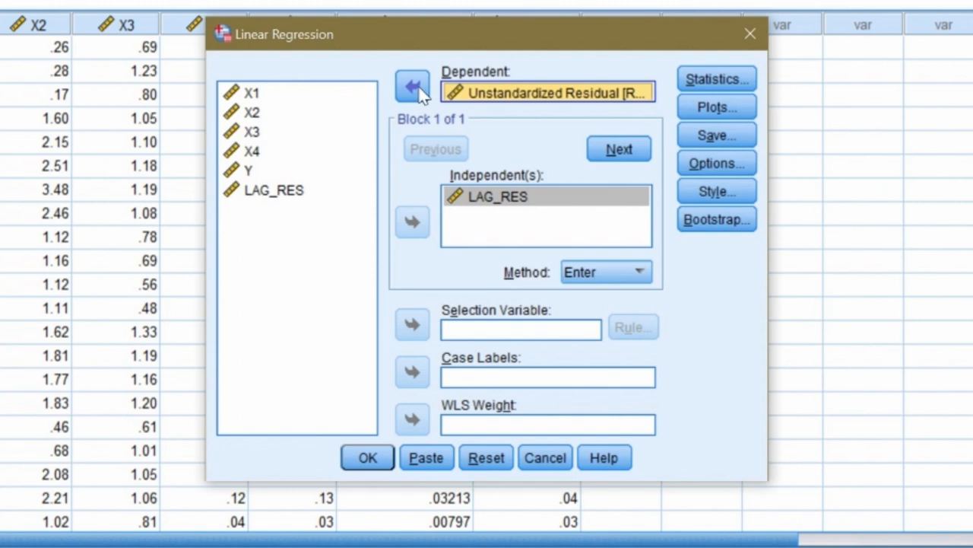
{"action": "left_click", "coordinate": [380, 462]}
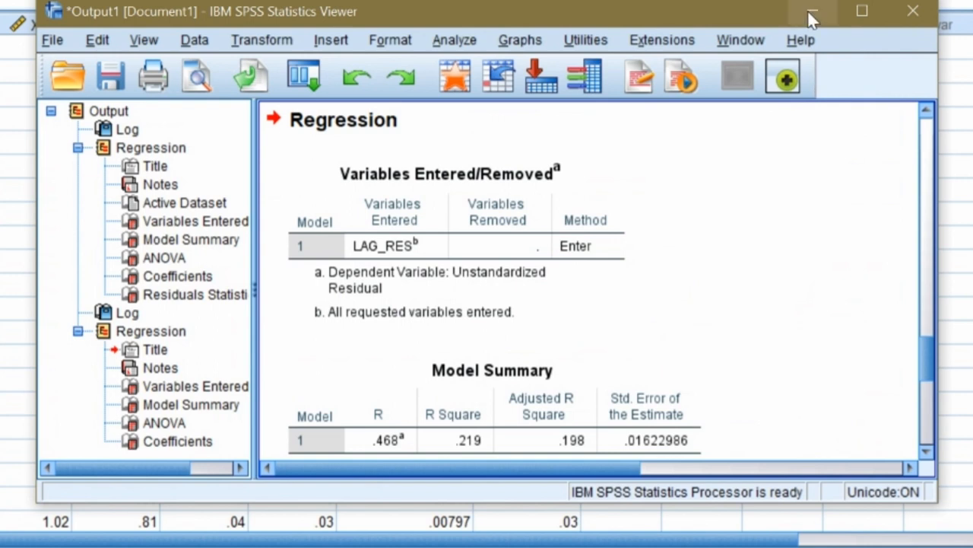
- Examine the LAG_RES coefficient in the maximized output and the Durbin-Watson statistic of the earlier regression on Y
{"action": "left_click", "coordinate": [866, 11]}
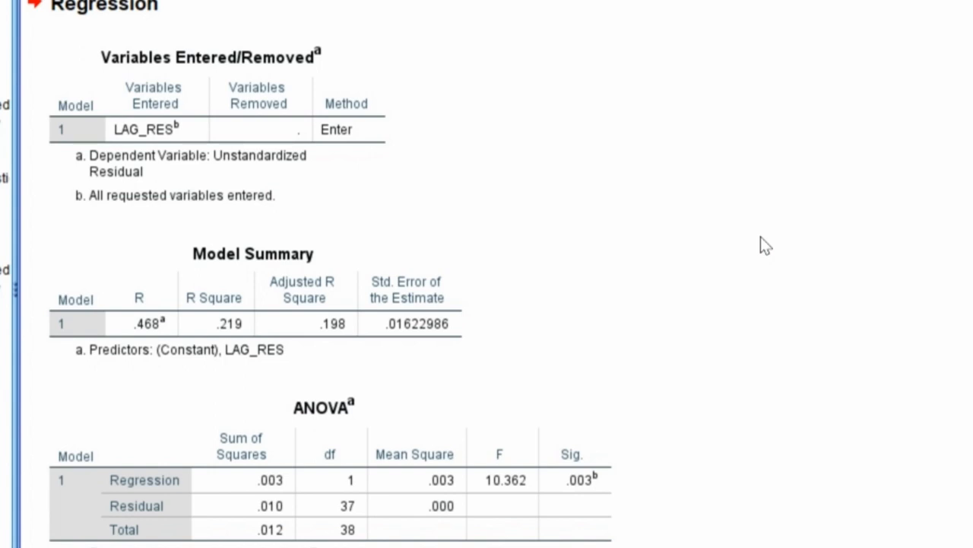
{"action": "scroll", "coordinate": [726, 369], "scroll_direction": "down", "scroll_amount": 5}
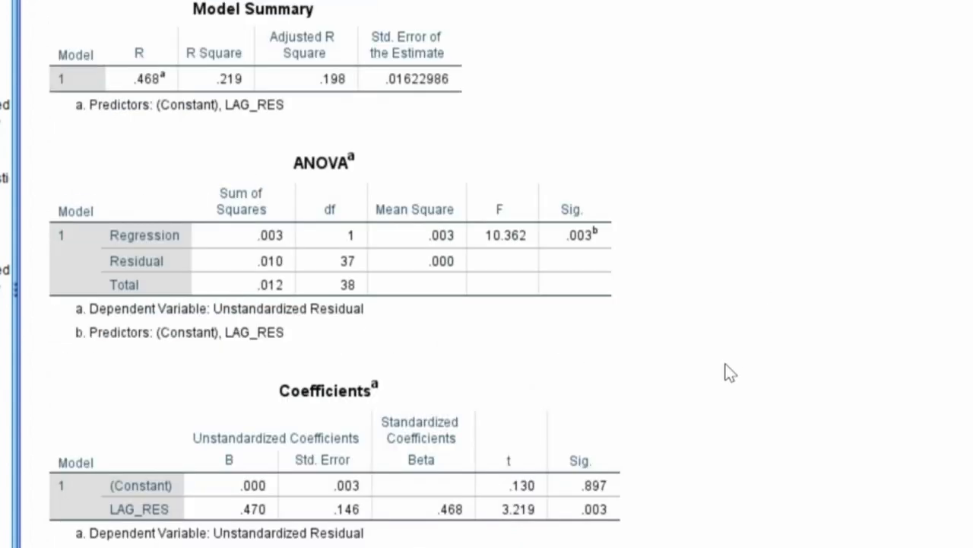
{"action": "scroll", "coordinate": [726, 371], "scroll_direction": "up", "scroll_amount": 10}
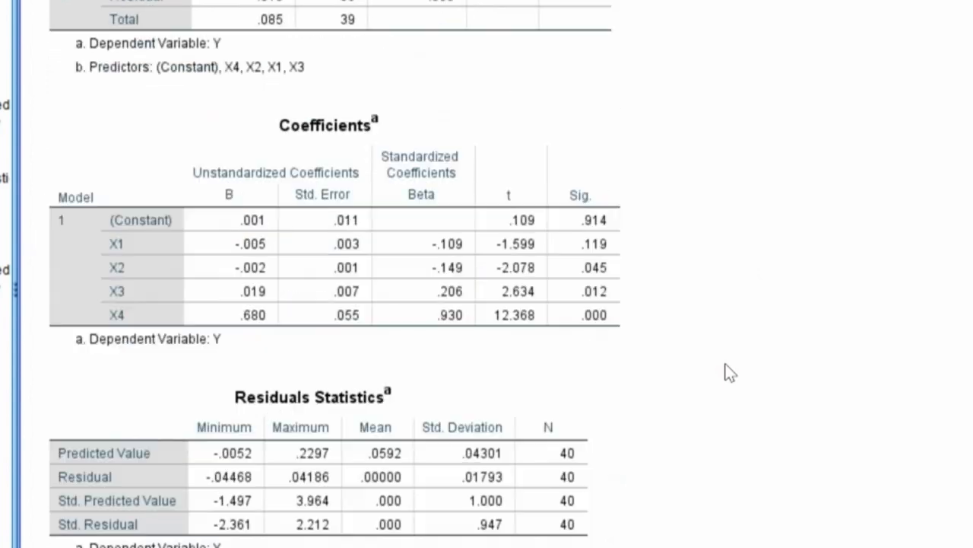
{"action": "scroll", "coordinate": [728, 371], "scroll_direction": "up", "scroll_amount": 12}
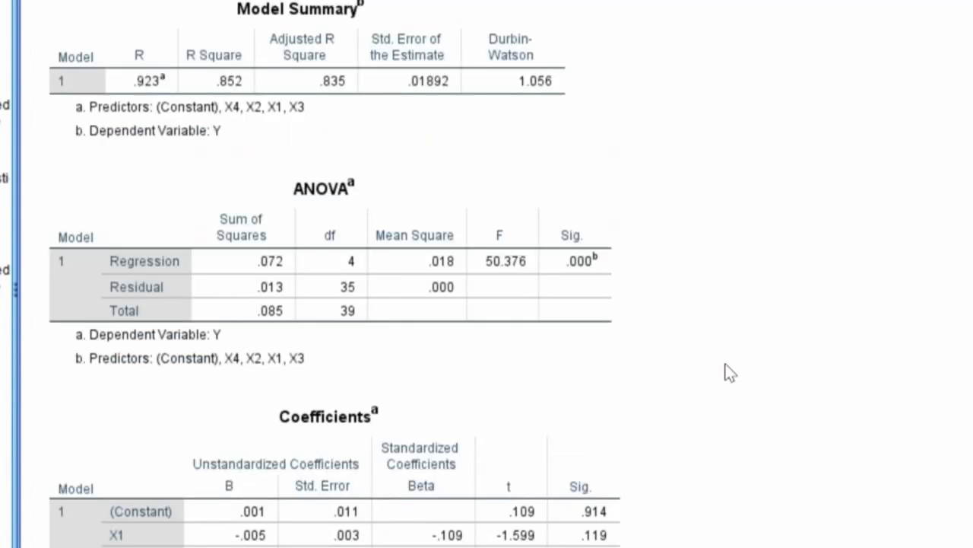
- Compute a new variable LAG_X1 in the dataset as X1-(0.470*LAG(X1))
{"action": "scroll", "coordinate": [729, 373], "scroll_direction": "up", "scroll_amount": 4}
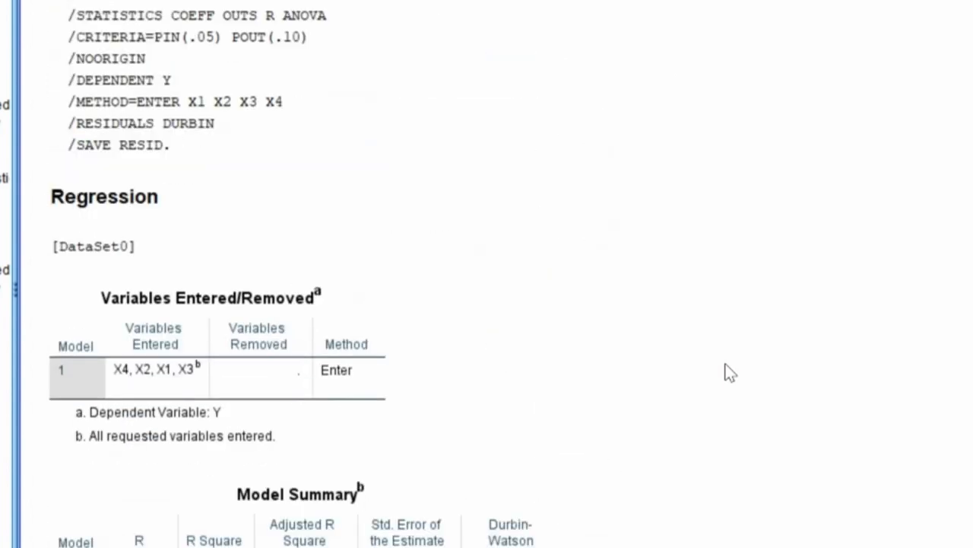
{"action": "scroll", "coordinate": [729, 373], "scroll_direction": "down", "scroll_amount": 4}
{"action": "scroll", "coordinate": [729, 373], "scroll_direction": "down", "scroll_amount": 6}
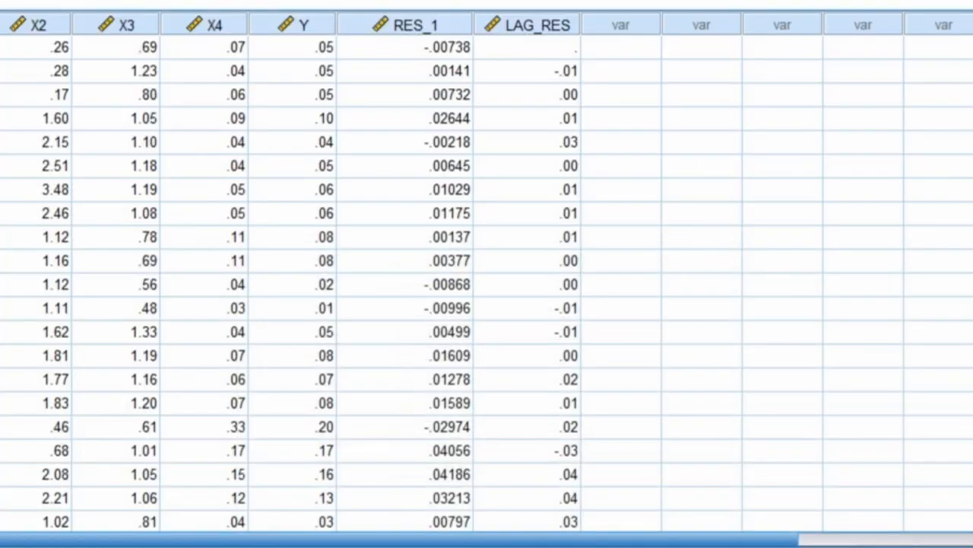
{"action": "key", "text": "alt+t"}
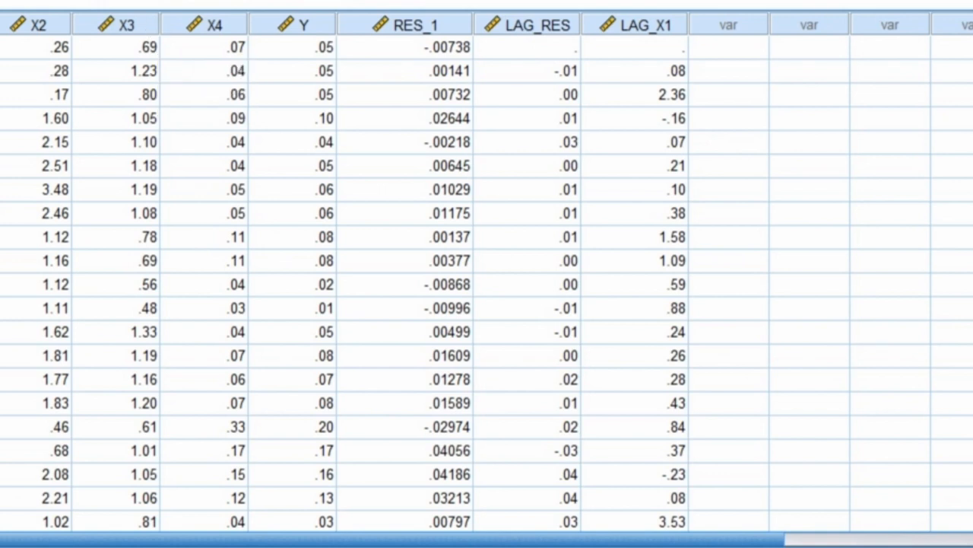
- Compute a new variable LAG_X2 as X2-(0.470*LAG(X2)) and minimize the output viewer
{"action": "key", "text": "alt+t"}
{"action": "key", "text": "c"}
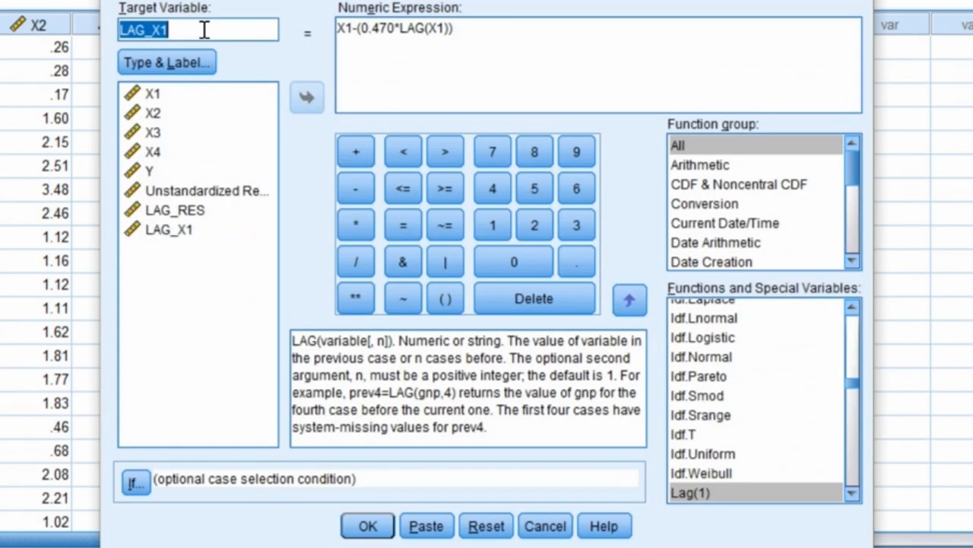
{"action": "left_click", "coordinate": [204, 29]}
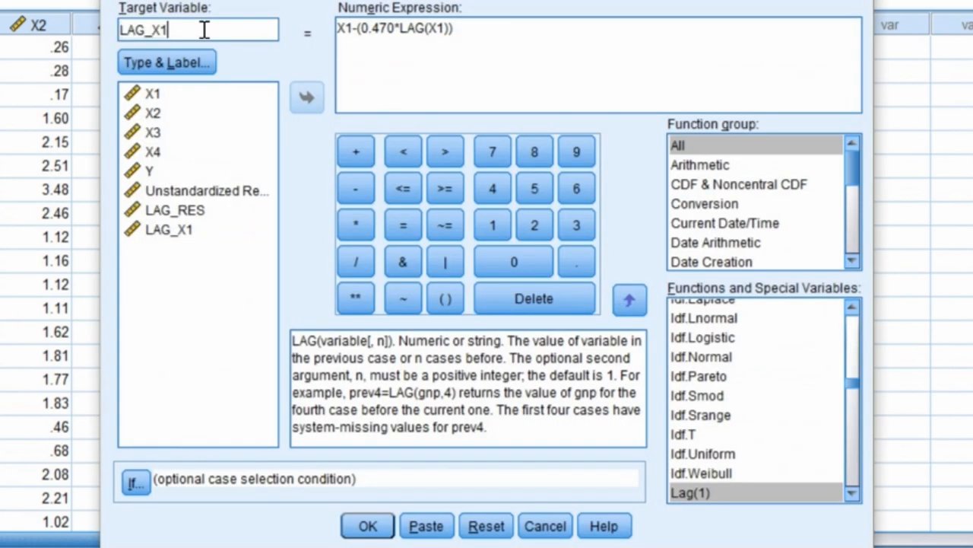
{"action": "key", "text": "BackSpace"}
{"action": "type", "text": "2"}
{"action": "left_click", "coordinate": [348, 28]}
{"action": "key", "text": "BackSpace"}
{"action": "type", "text": "2"}
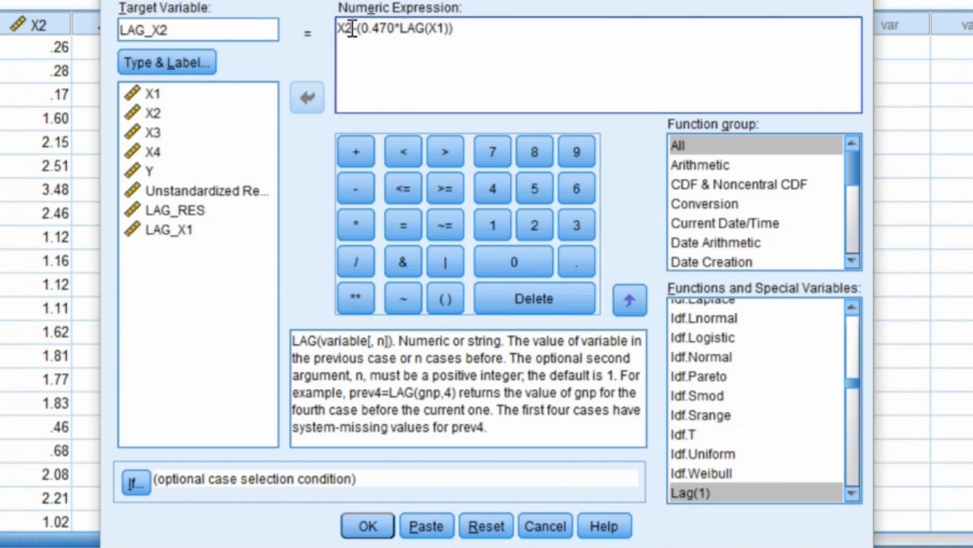
{"action": "left_click", "coordinate": [447, 29]}
{"action": "key", "text": "BackSpace"}
{"action": "type", "text": "2"}
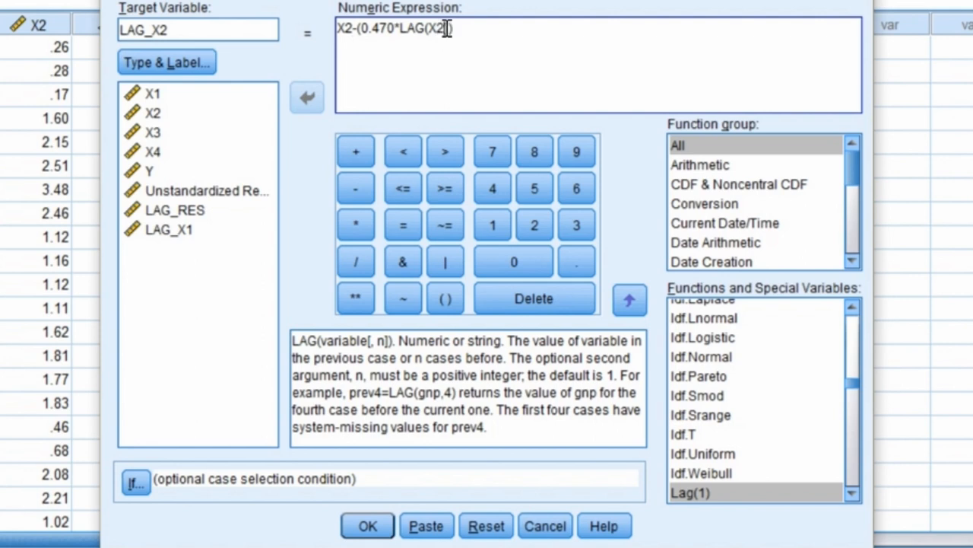
{"action": "left_click", "coordinate": [368, 526]}
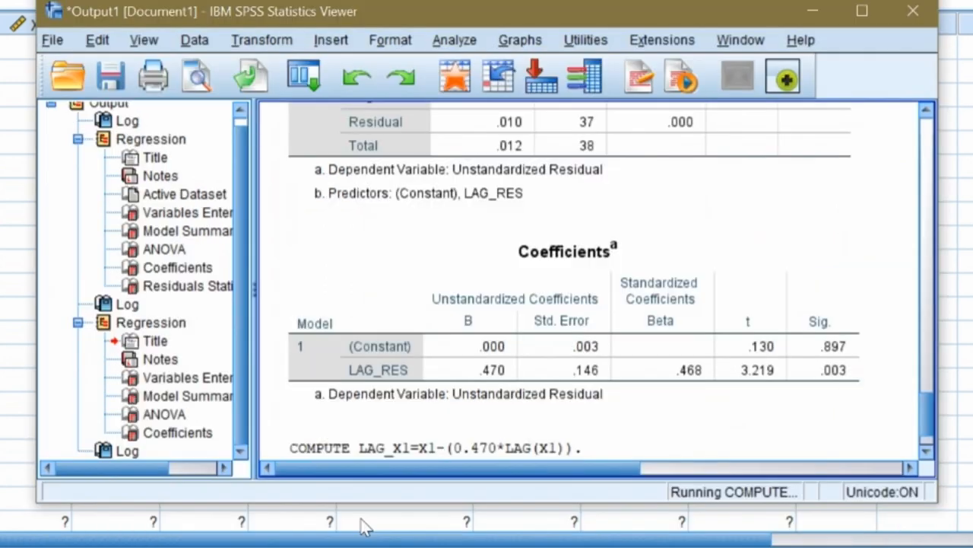
{"action": "left_click", "coordinate": [805, 10]}
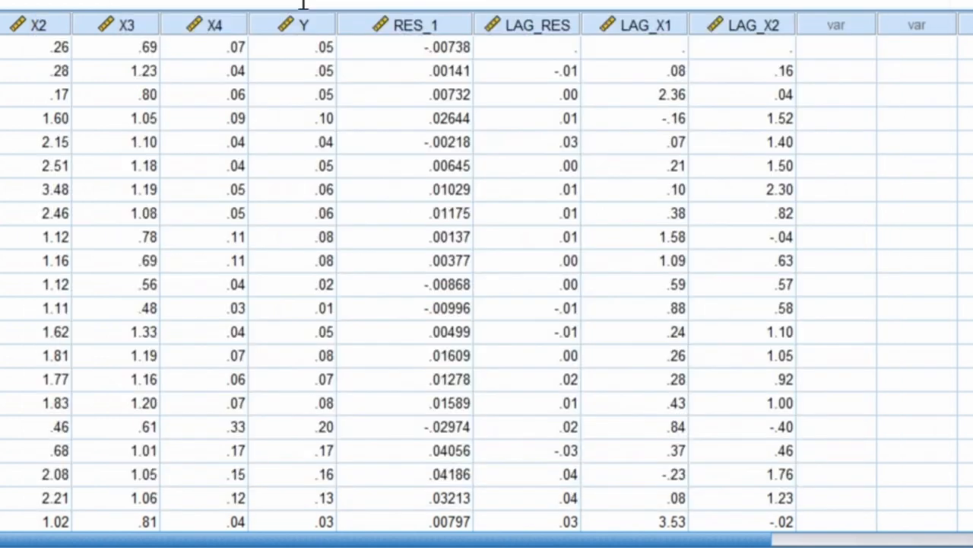
- Compute a new variable LAG_X3 as X3-(0.470*LAG(X3)) and minimize the output viewer
{"action": "left_click", "coordinate": [23, 0]}
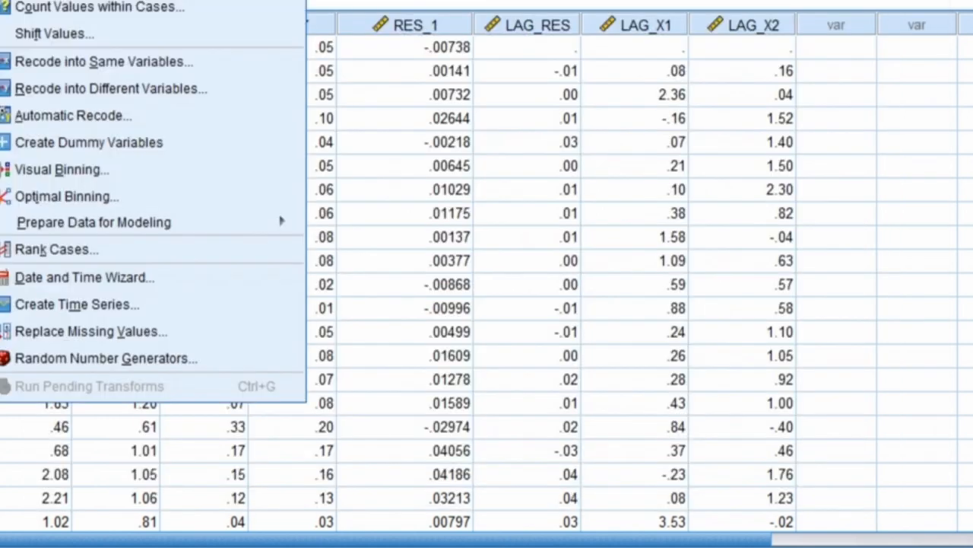
{"action": "left_click", "coordinate": [45, 1]}
{"action": "left_click", "coordinate": [202, 29]}
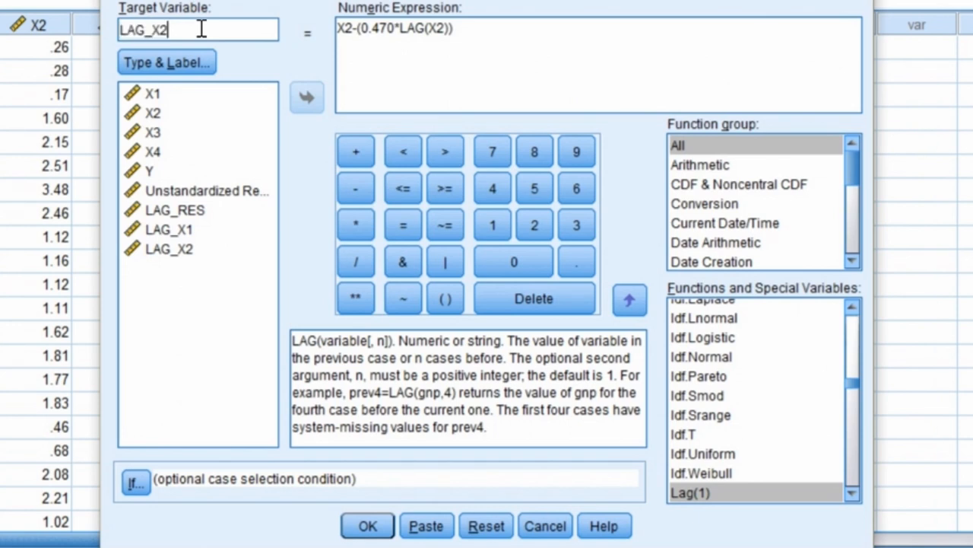
{"action": "key", "text": "BackSpace"}
{"action": "type", "text": "3"}
{"action": "left_click", "coordinate": [352, 29]}
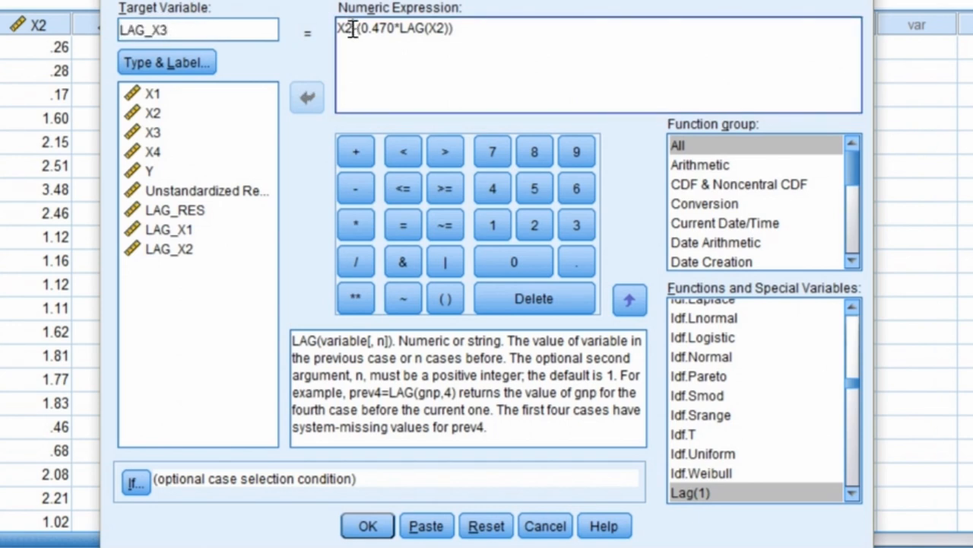
{"action": "key", "text": "BackSpace"}
{"action": "type", "text": "3"}
{"action": "left_click", "coordinate": [444, 29]}
{"action": "key", "text": "BackSpace"}
{"action": "type", "text": "3"}
{"action": "left_click", "coordinate": [367, 527]}
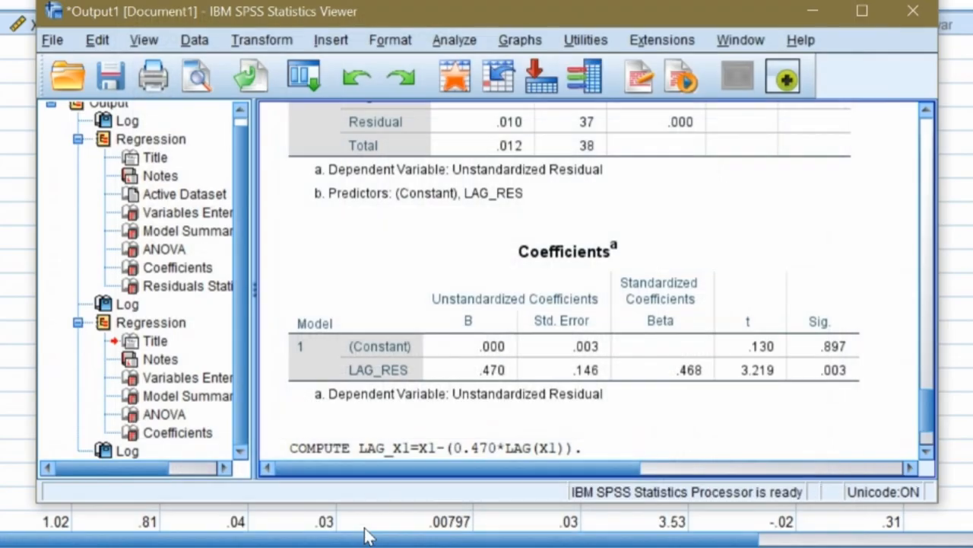
{"action": "left_click", "coordinate": [808, 9]}
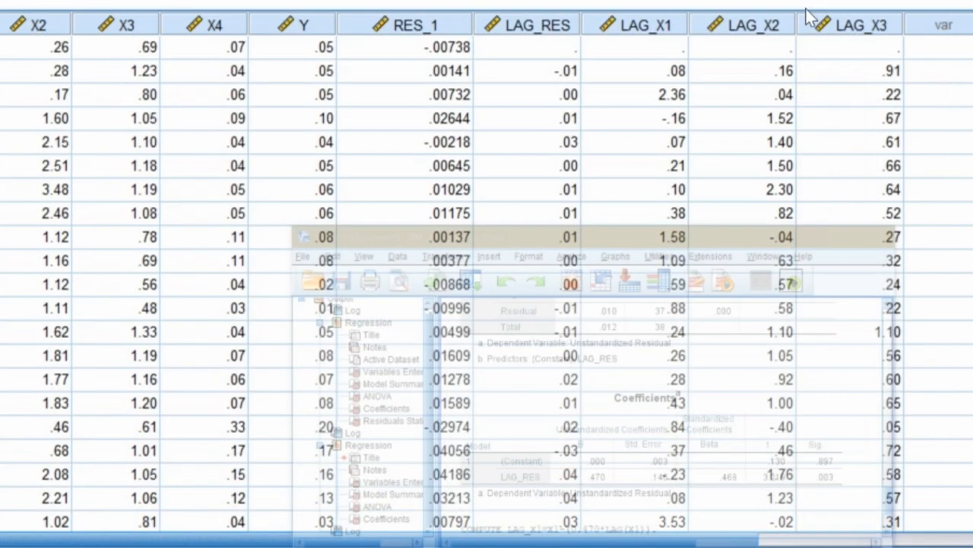
- Compute a new variable LAG_X4 as X4-(0.470*LAG(X4)) and minimize the output viewer
{"action": "key", "text": "alt+t"}
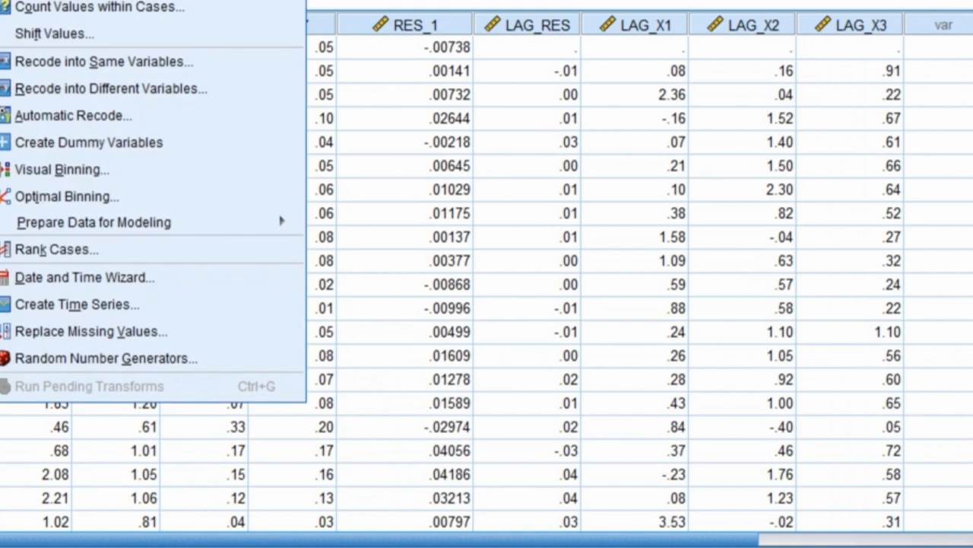
{"action": "key", "text": "c"}
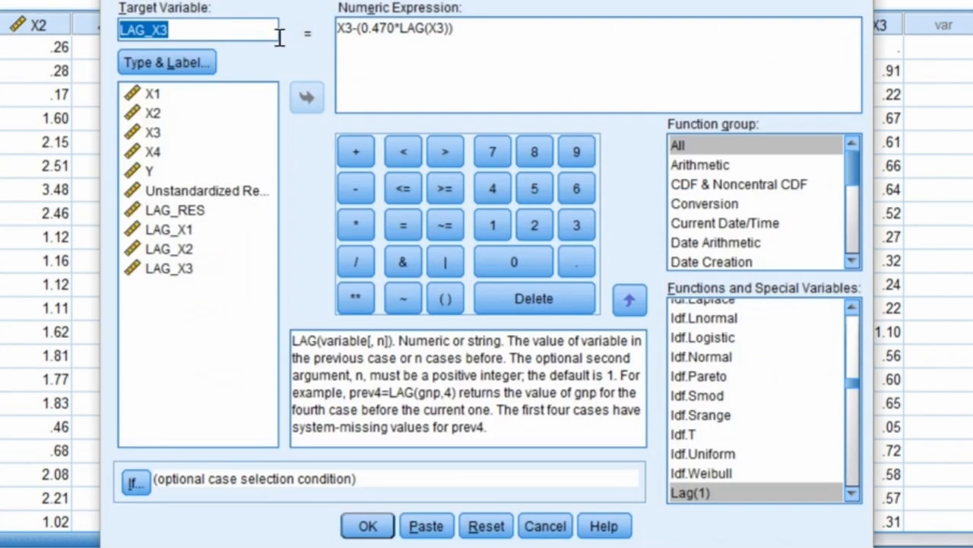
{"action": "left_click", "coordinate": [197, 27]}
{"action": "key", "text": "BackSpace"}
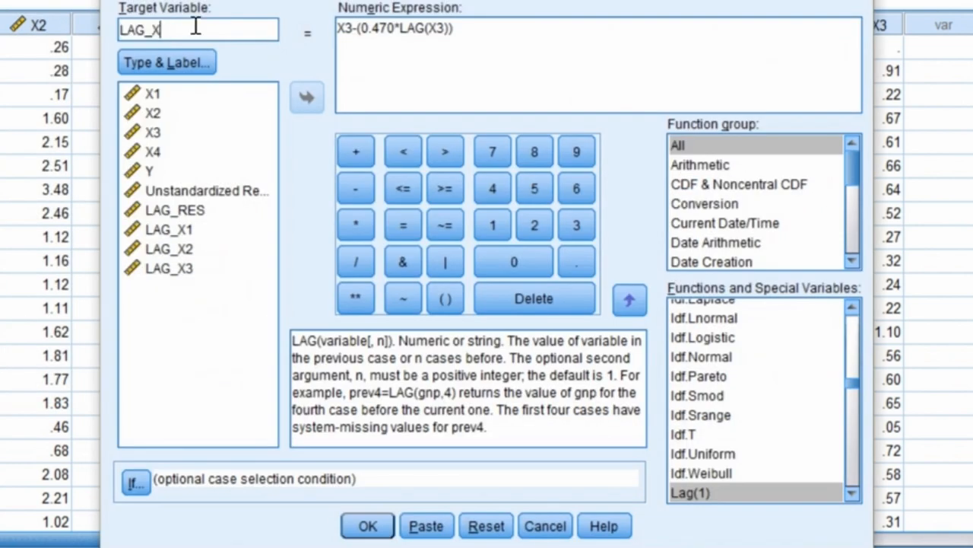
{"action": "type", "text": "4"}
{"action": "left_click", "coordinate": [349, 28]}
{"action": "key", "text": "BackSpace"}
{"action": "type", "text": "4"}
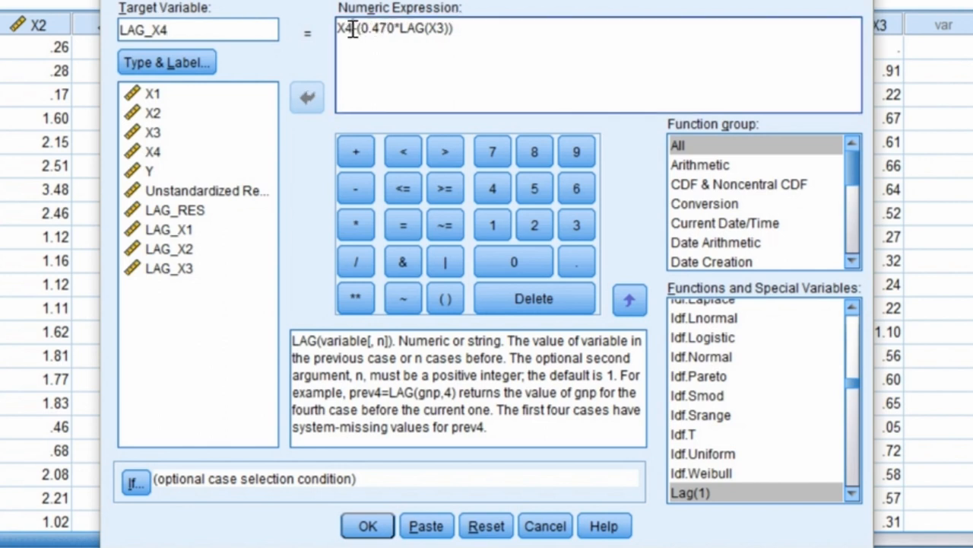
{"action": "left_click", "coordinate": [441, 28]}
{"action": "key", "text": "BackSpace"}
{"action": "type", "text": "4"}
{"action": "left_click", "coordinate": [369, 524]}
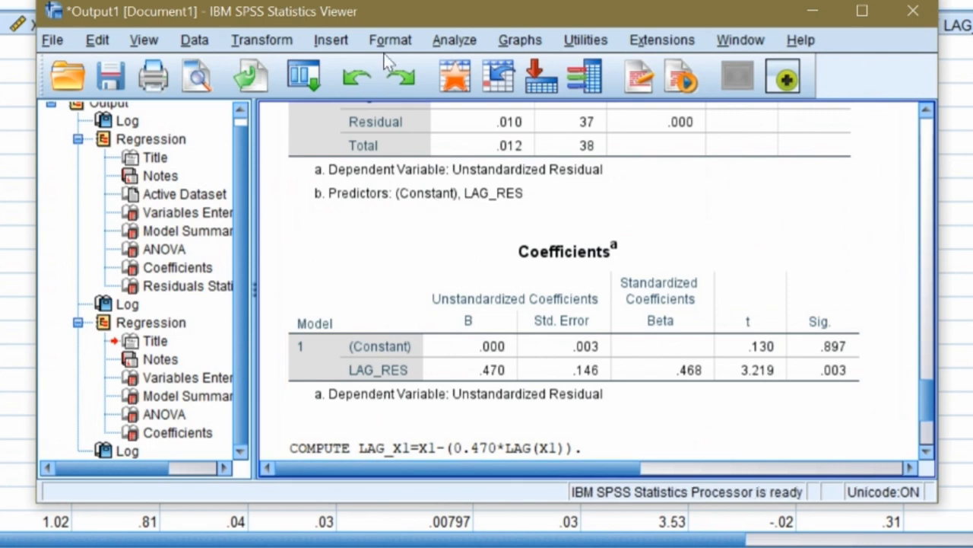
{"action": "left_click", "coordinate": [808, 14]}
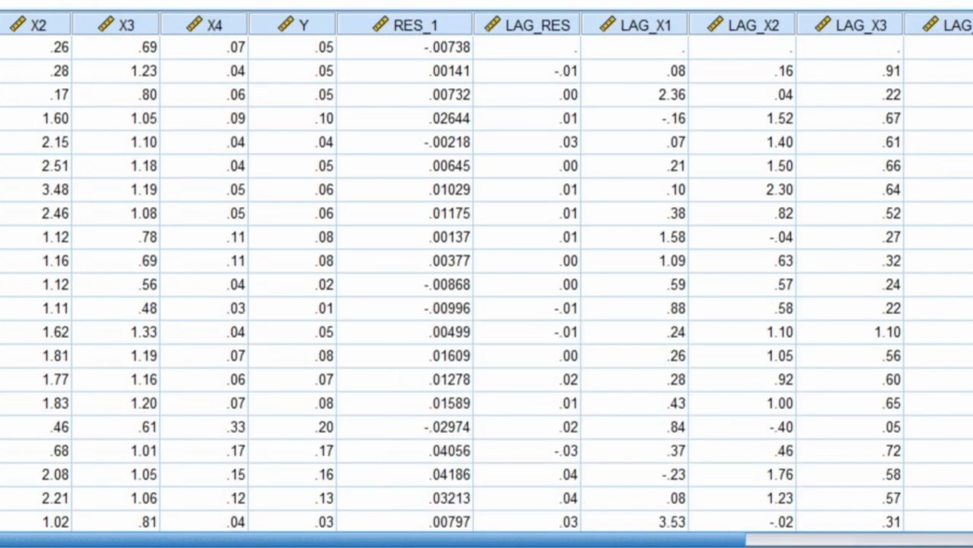
- Compute a new variable LAG_Y as Y-(0.470*LAG(Y)) and maximize the output viewer to check the COMPUTE log
{"action": "key", "text": "alt+t"}
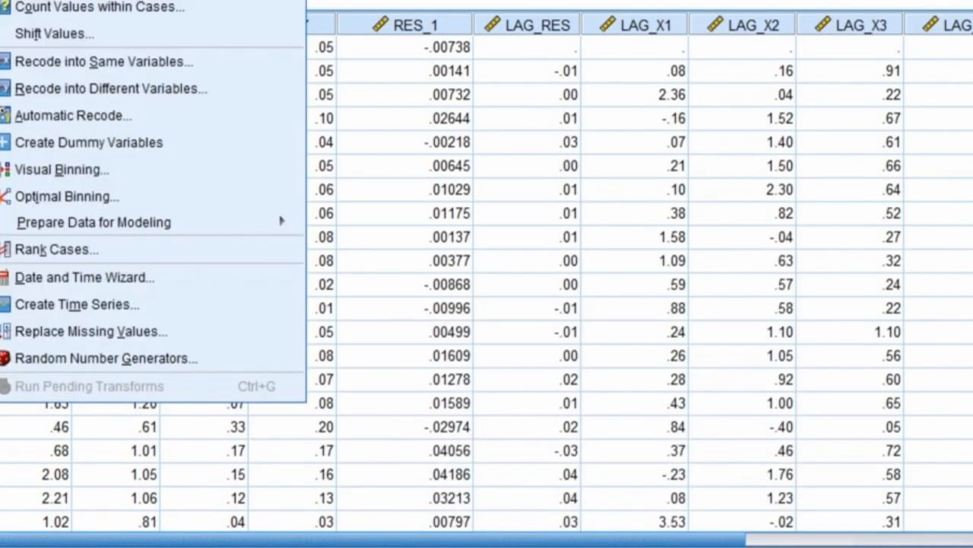
{"action": "key", "text": "c"}
{"action": "left_click", "coordinate": [182, 24]}
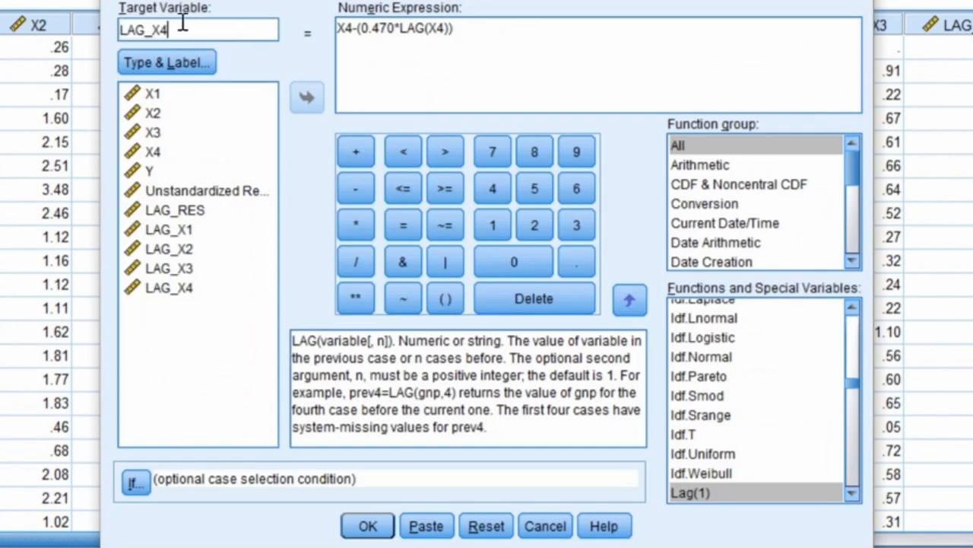
{"action": "key", "text": "BackSpace"}
{"action": "key", "text": "BackSpace"}
{"action": "type", "text": "Y"}
{"action": "left_click", "coordinate": [351, 33]}
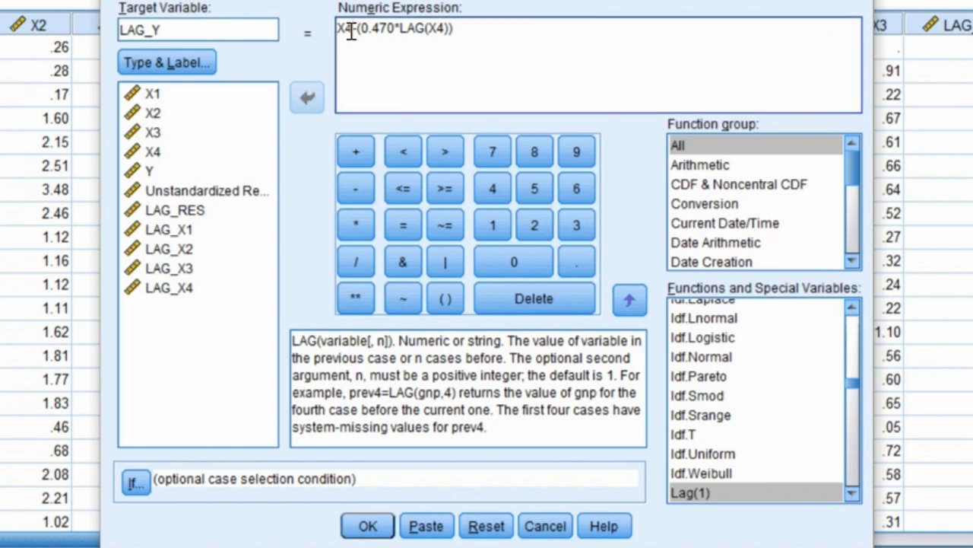
{"action": "key", "text": "BackSpace"}
{"action": "key", "text": "BackSpace"}
{"action": "type", "text": "Y"}
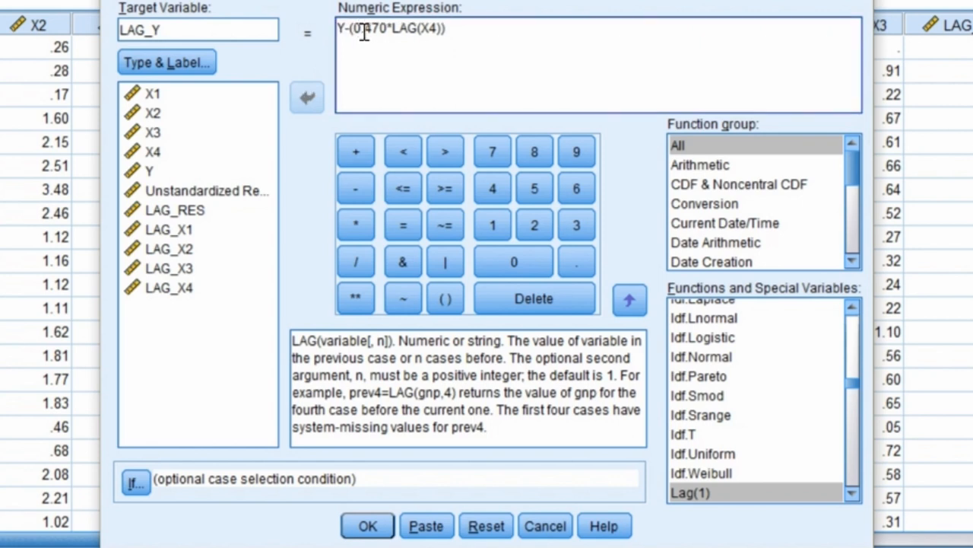
{"action": "left_click", "coordinate": [438, 28]}
{"action": "double_click", "coordinate": [438, 29]}
{"action": "key", "text": "BackSpace"}
{"action": "type", "text": "Y"}
{"action": "left_click", "coordinate": [367, 526]}
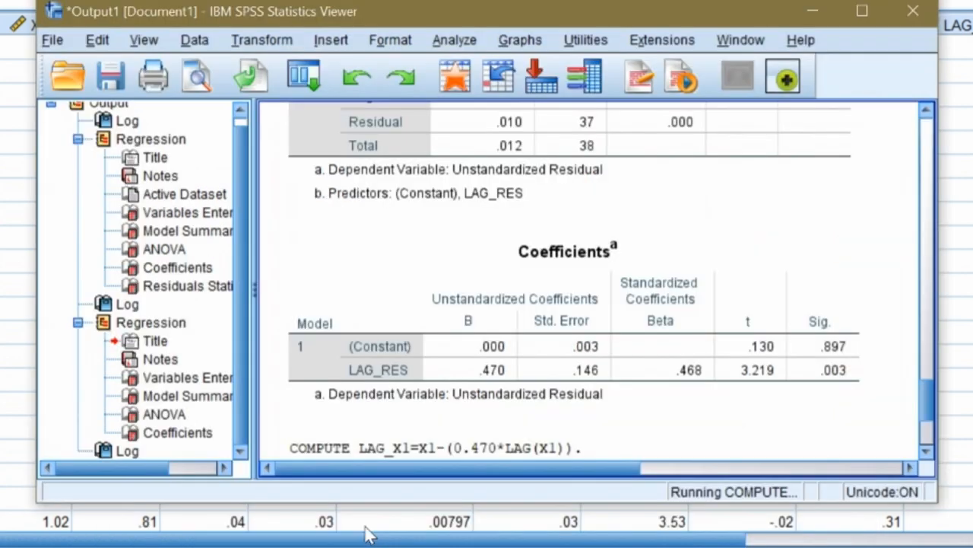
{"action": "left_click", "coordinate": [862, 11]}
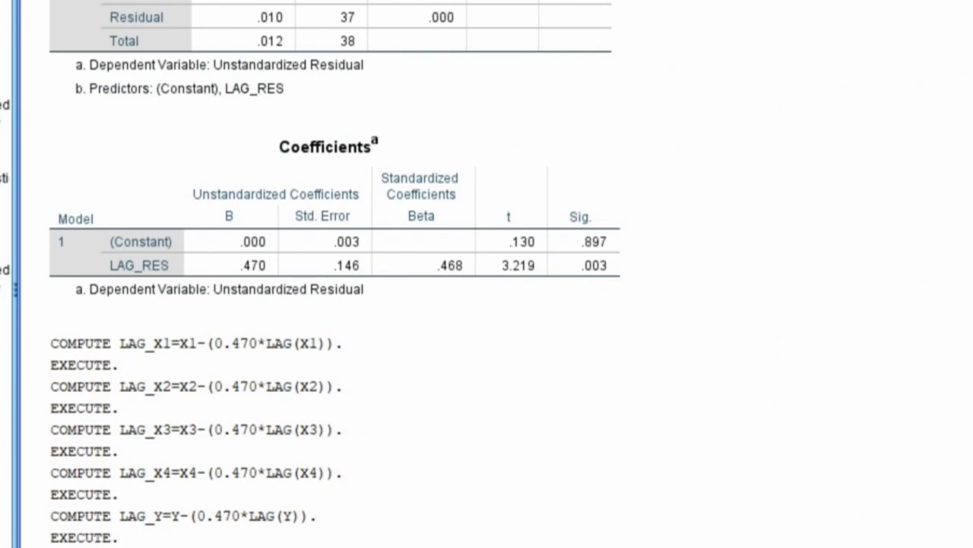
- Return to the dataset, reopen linear regression and reset all of its settings
{"action": "key", "text": "alt+Tab"}
{"action": "left_click", "coordinate": [91, 0]}
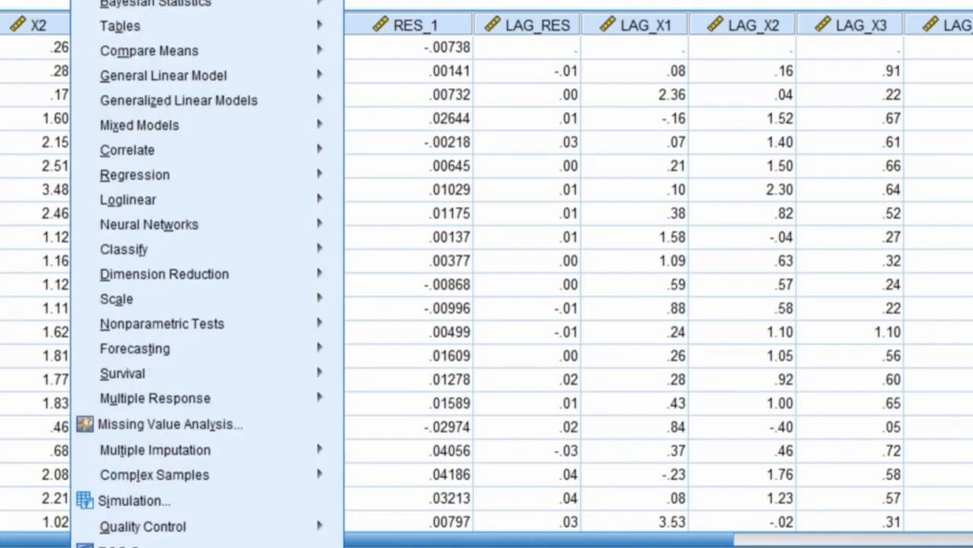
{"action": "mouse_move", "coordinate": [187, 166]}
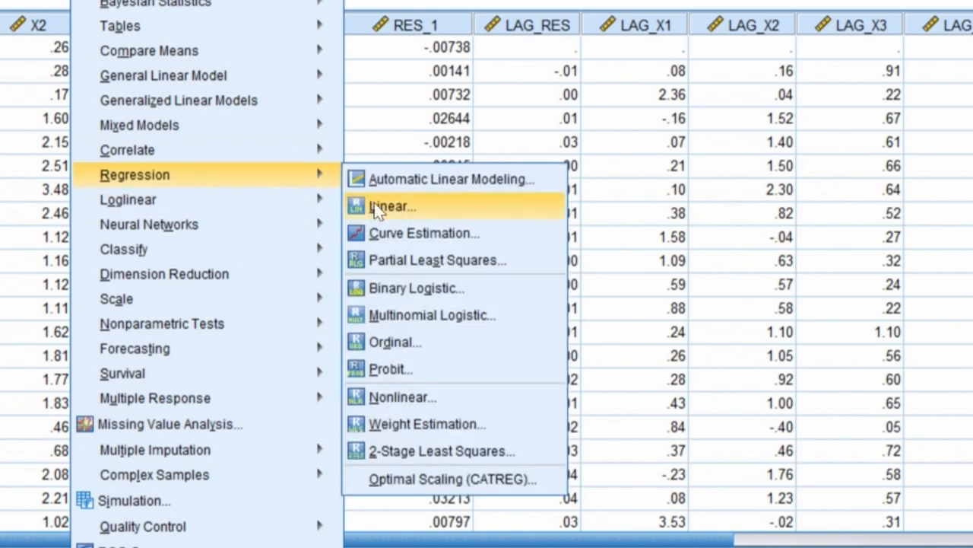
{"action": "left_click", "coordinate": [375, 203]}
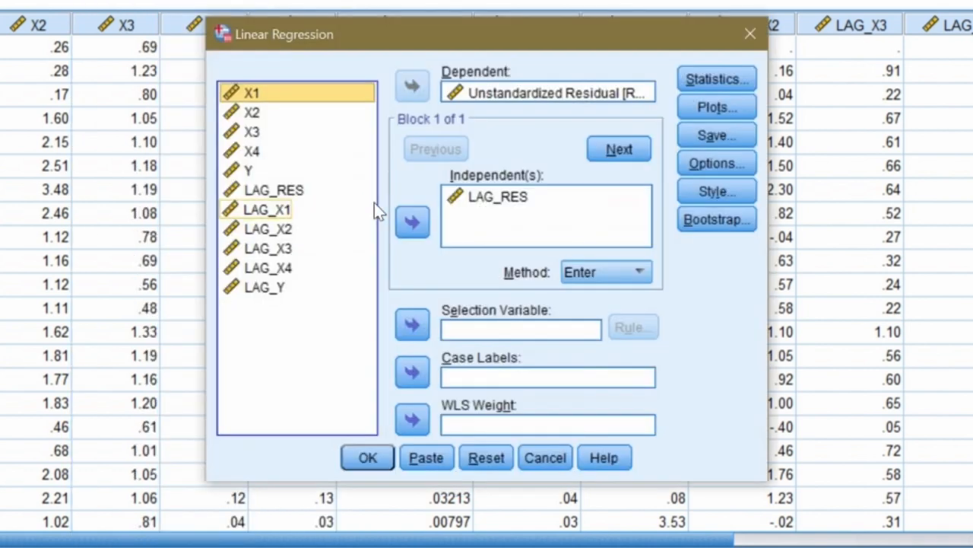
{"action": "left_click", "coordinate": [510, 449]}
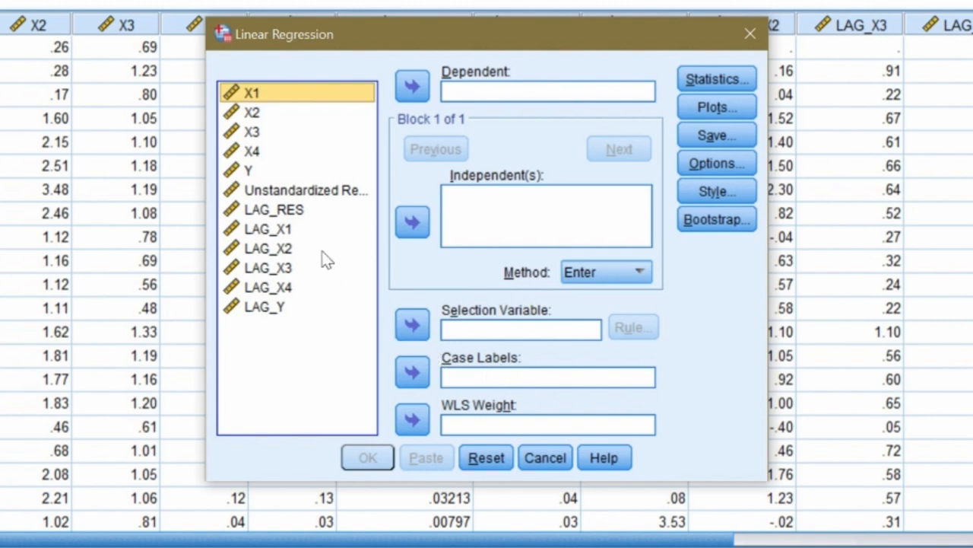
- Assign LAG_X1, LAG_X2, LAG_X3 and LAG_X4 as the independent variables and LAG_Y as the dependent variable
{"action": "left_click", "coordinate": [259, 229]}
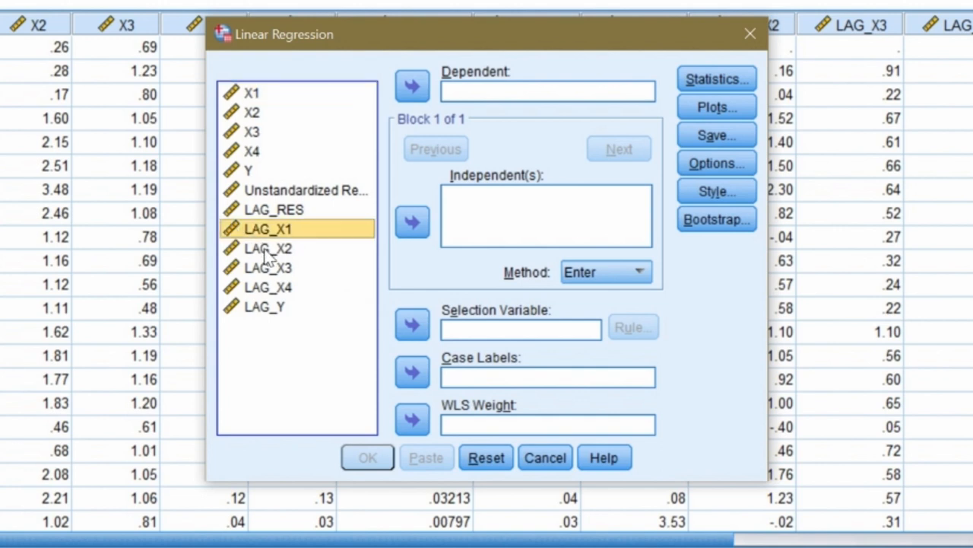
{"action": "left_click", "coordinate": [265, 253], "text": "shift"}
{"action": "left_click", "coordinate": [291, 275], "text": "shift"}
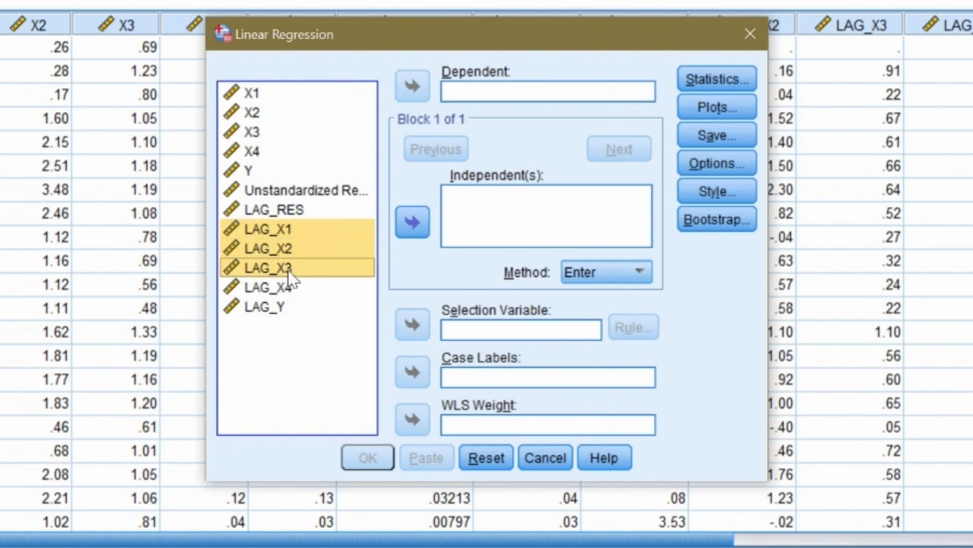
{"action": "left_click", "coordinate": [299, 286], "text": "shift"}
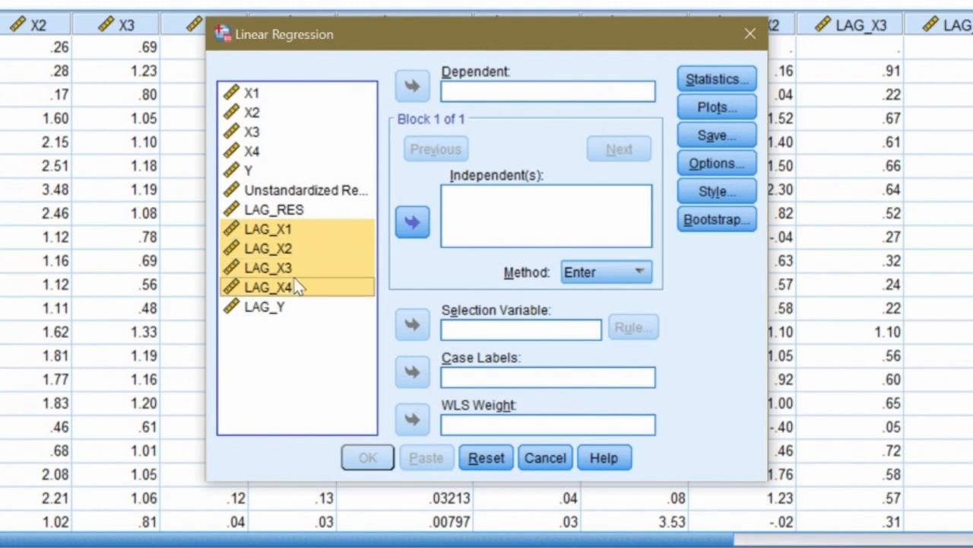
{"action": "left_click", "coordinate": [412, 221]}
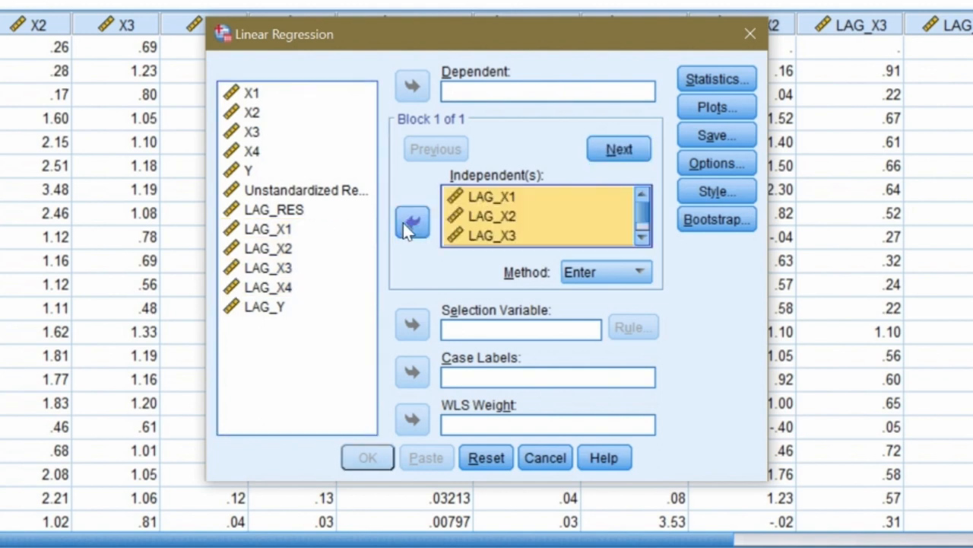
{"action": "left_click", "coordinate": [279, 312]}
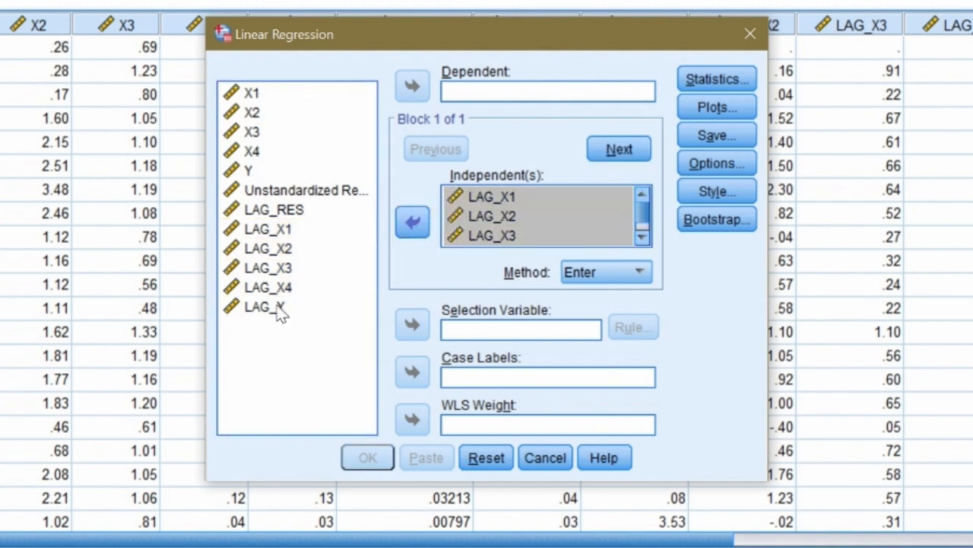
{"action": "left_click", "coordinate": [414, 86]}
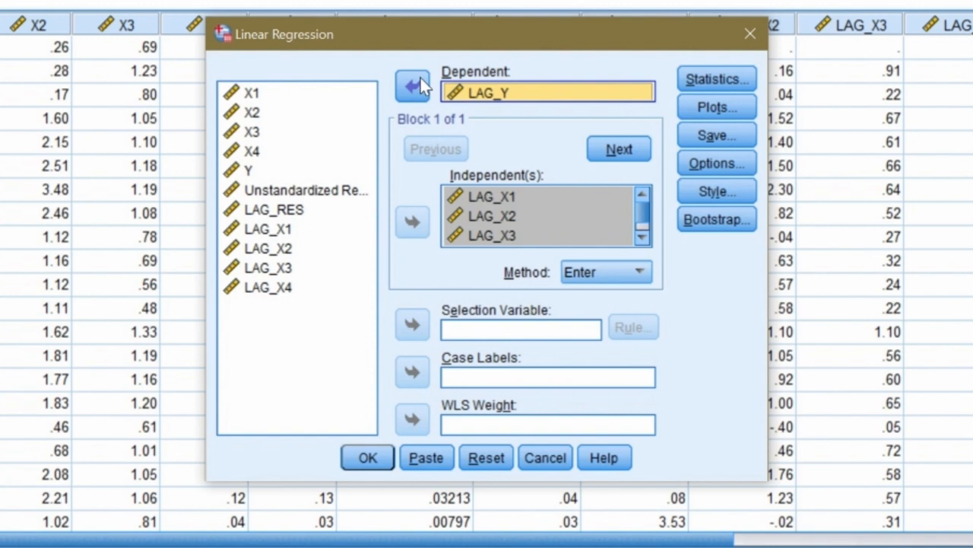
- Request the Durbin-Watson statistic and set the unstandardized residuals to save as a new variable
{"action": "left_click", "coordinate": [707, 81]}
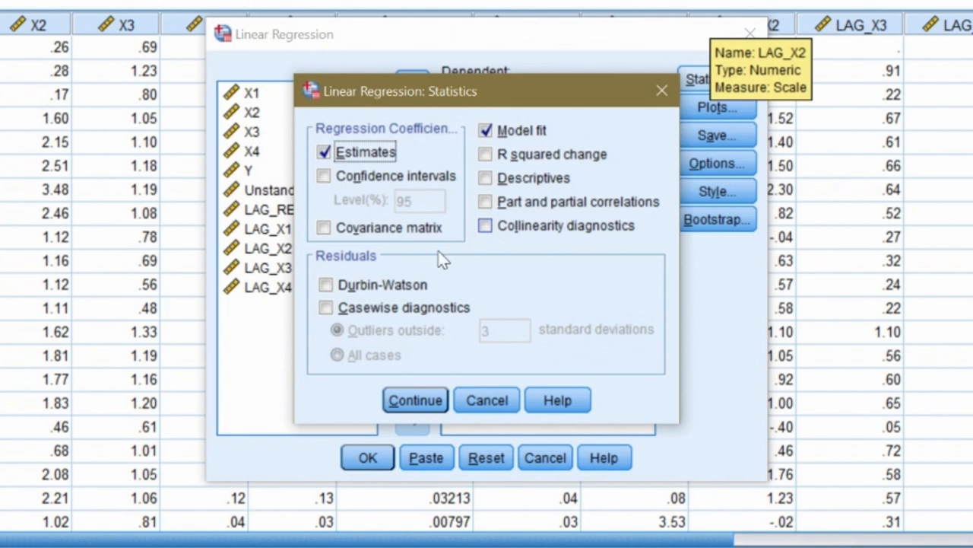
{"action": "left_click", "coordinate": [325, 284]}
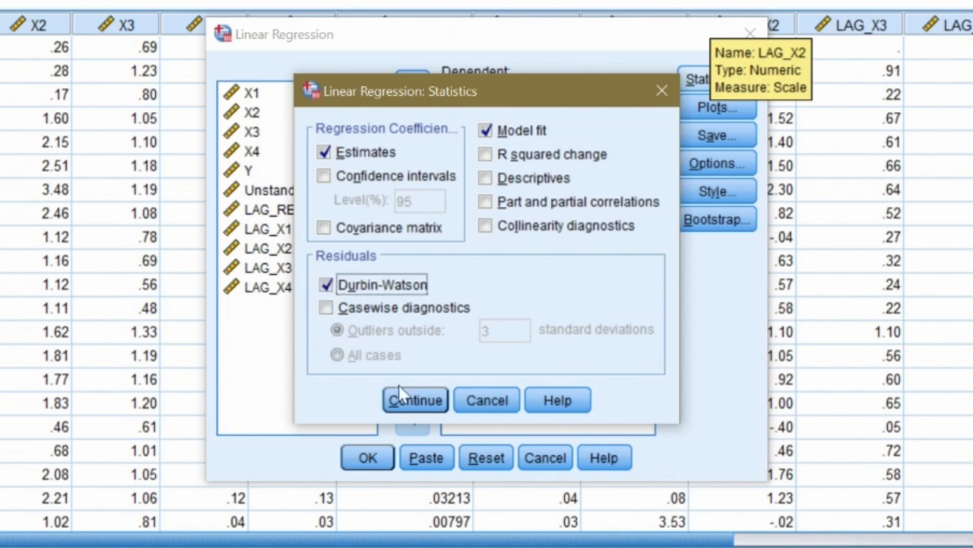
{"action": "left_click", "coordinate": [409, 401]}
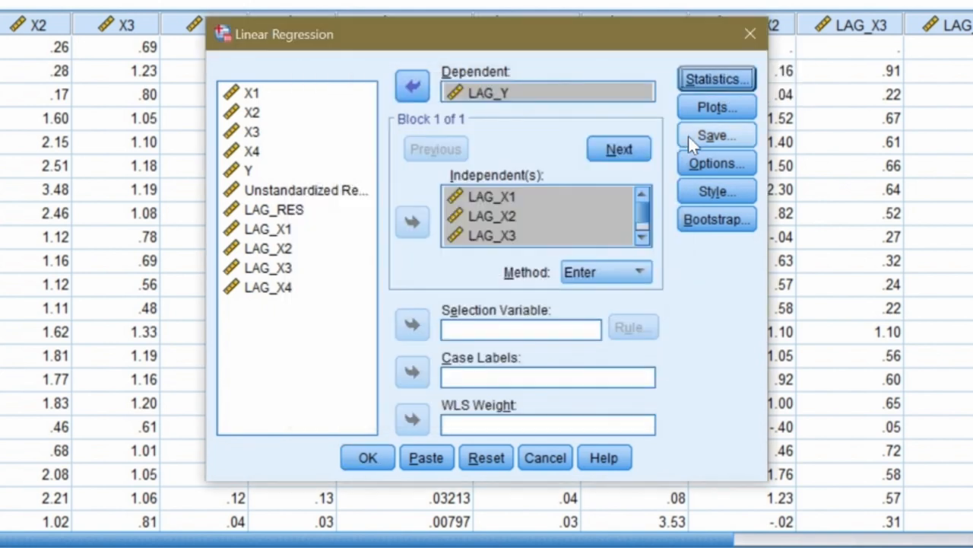
{"action": "left_click", "coordinate": [689, 137]}
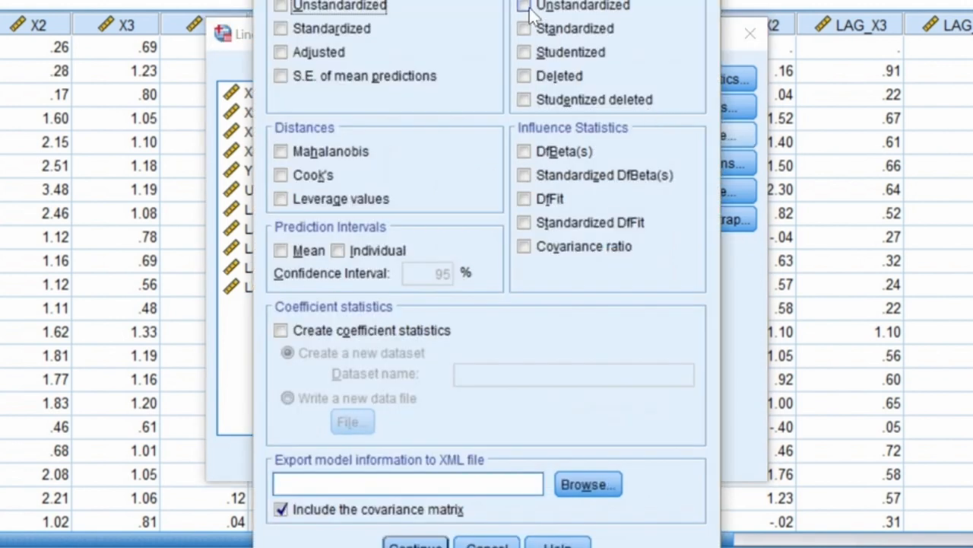
{"action": "left_click", "coordinate": [525, 7]}
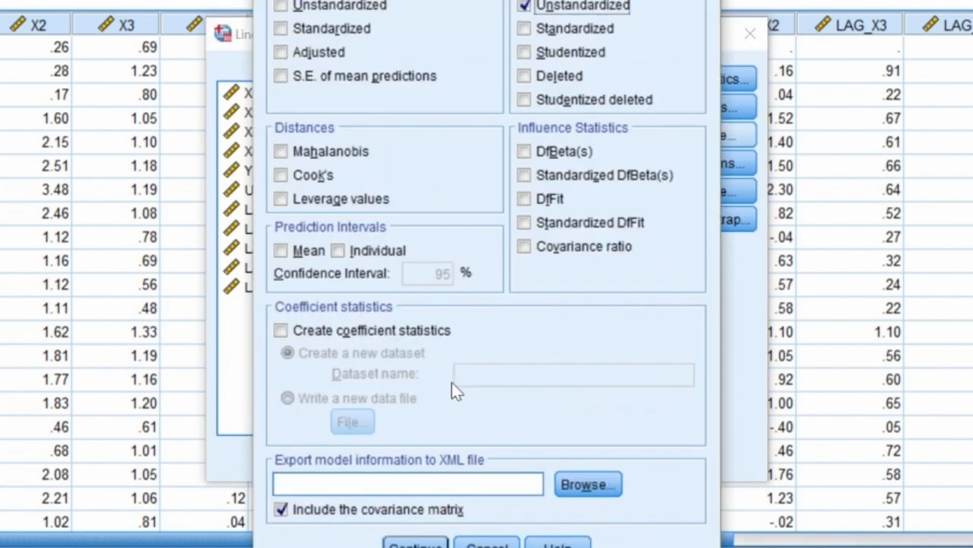
{"action": "left_click", "coordinate": [418, 543]}
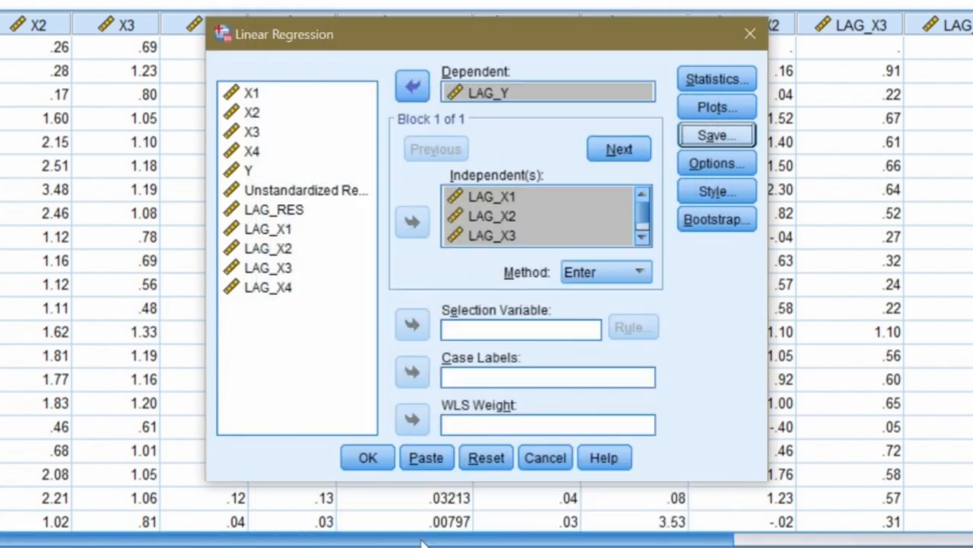
- Run the regression and maximize the output viewer to examine the Durbin-Watson value in the Model Summary table
{"action": "left_click", "coordinate": [368, 458]}
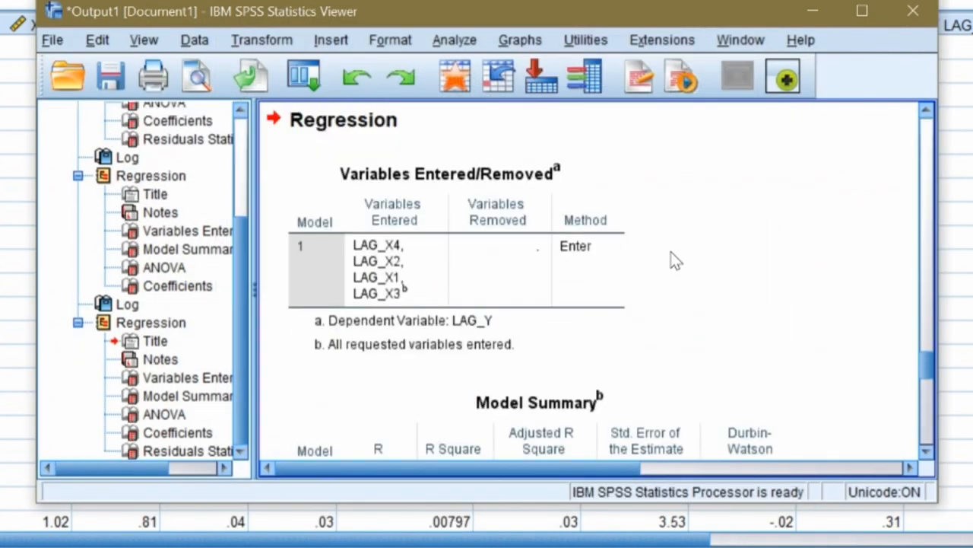
{"action": "left_click", "coordinate": [878, 9]}
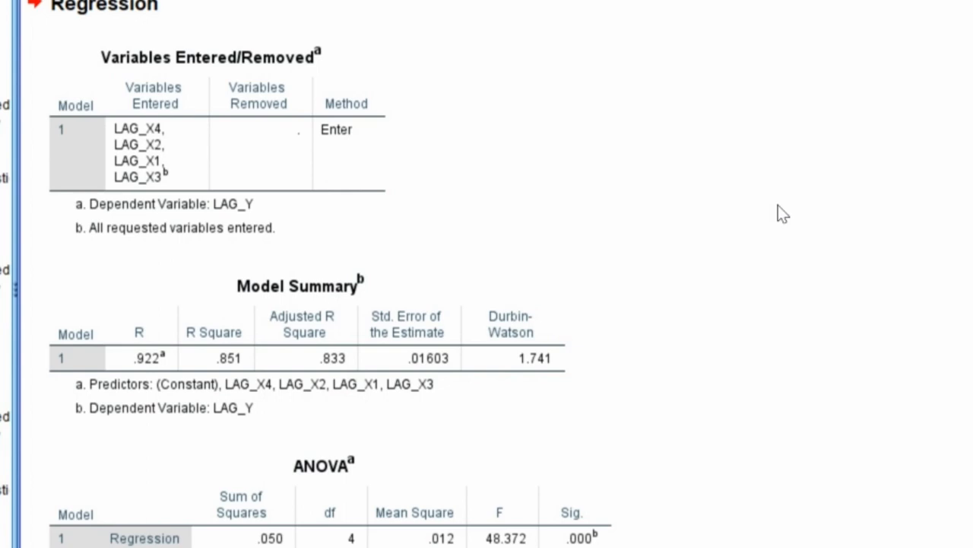
{"action": "left_click", "coordinate": [545, 378]}
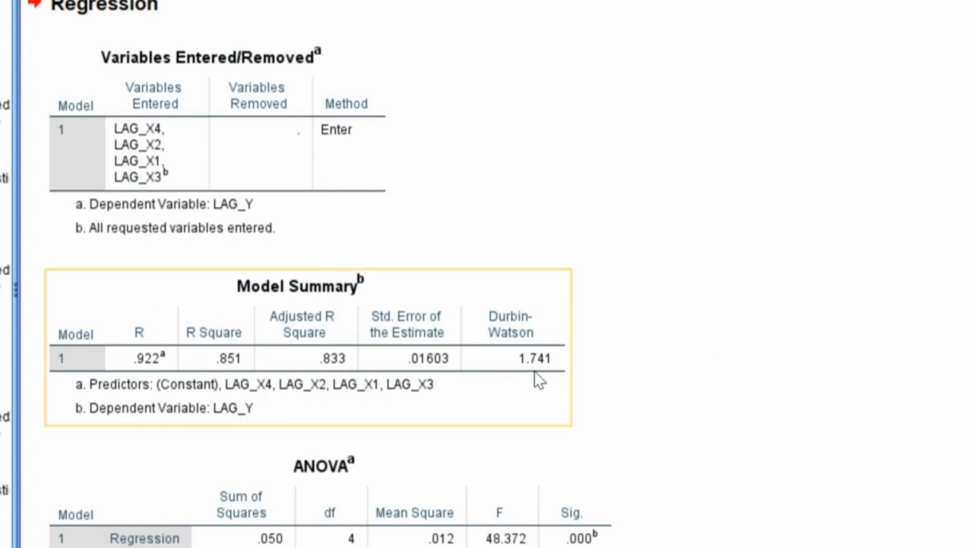